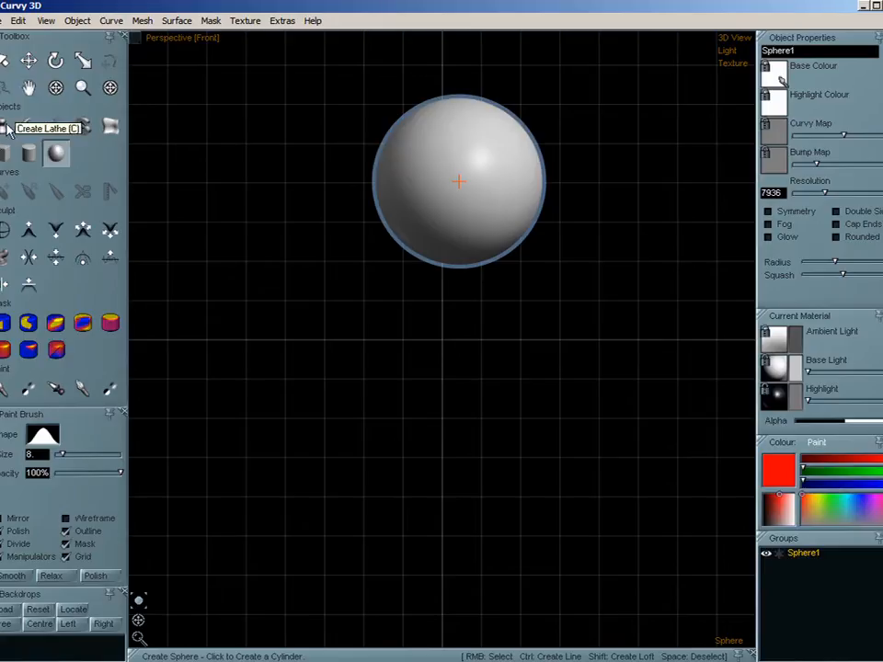
- Create a lathe object beside the sphere from a wavy C-shaped profile, and deselect it
left_click(5, 126)
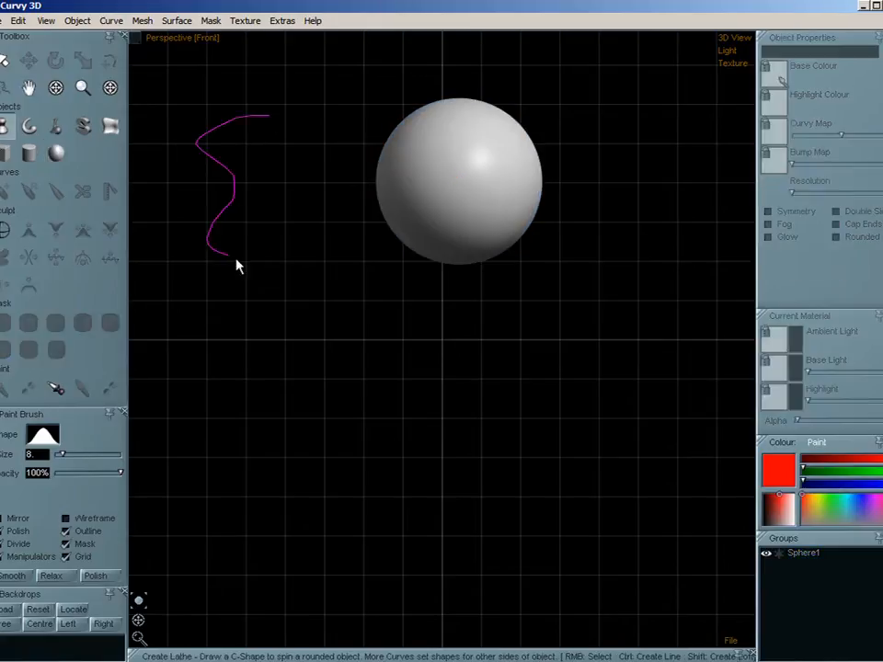
left_click_drag(237, 266, 289, 252)
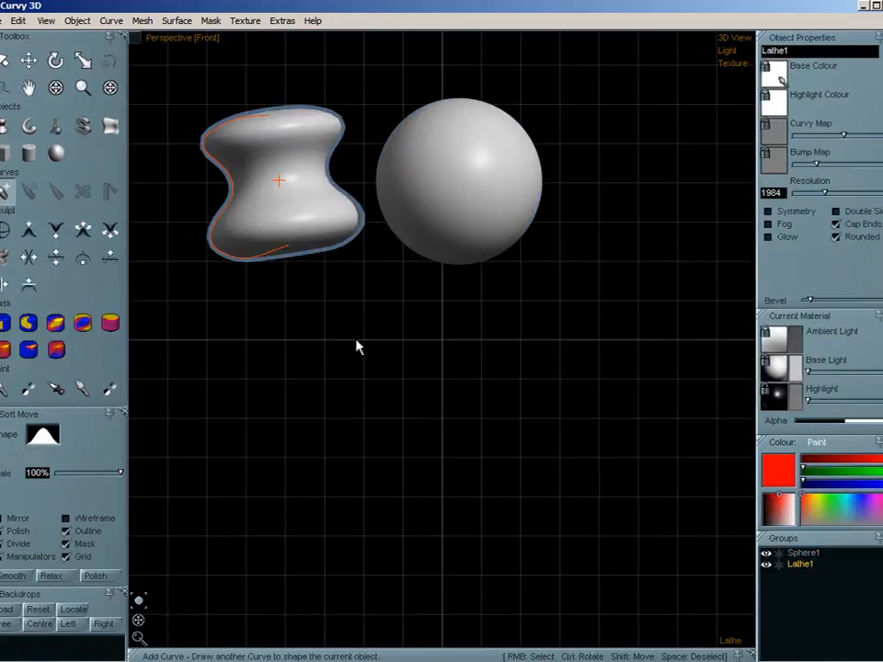
key("space")
left_click(144, 23)
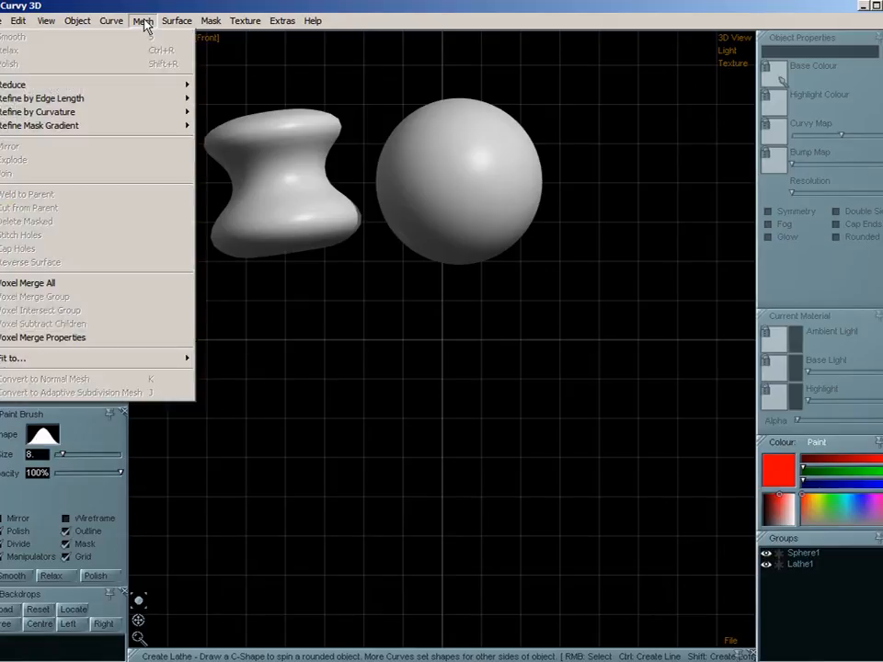
left_click(143, 20)
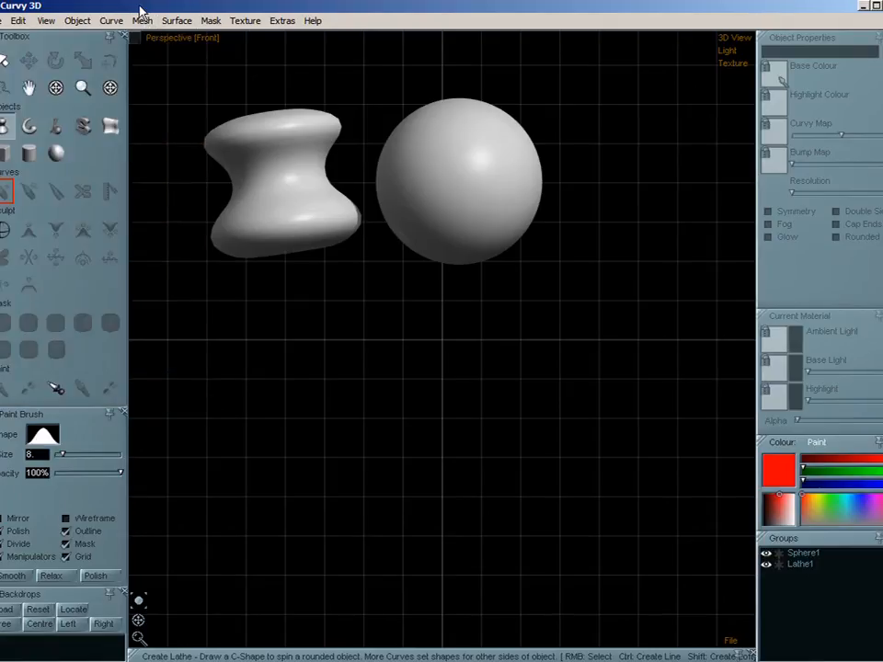
- Select the sphere and turn on wireframe display for the objects
scroll(371, 188, "down", 2)
scroll(411, 223, "up", 2)
middle_click_drag(478, 159, 505, 349)
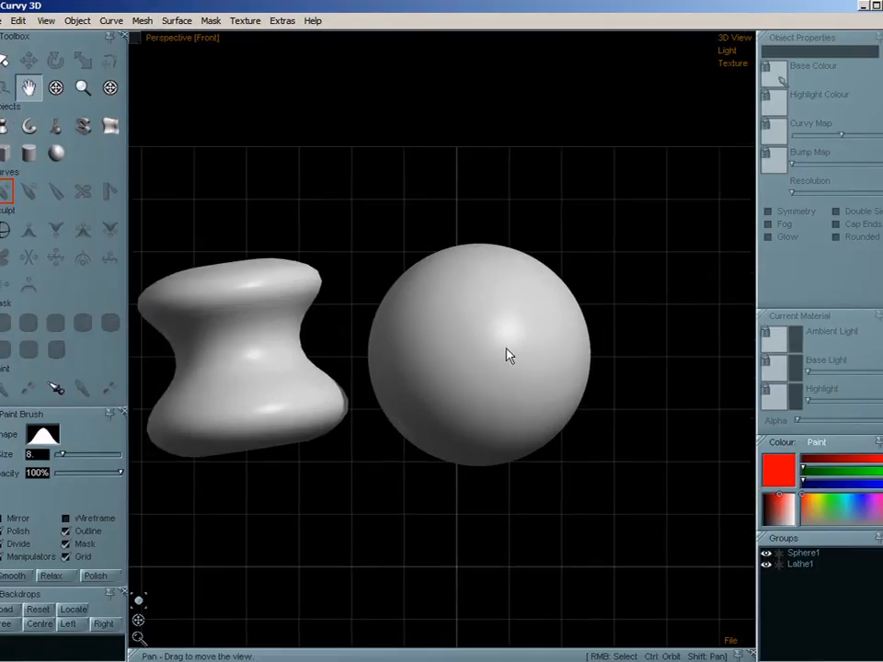
scroll(505, 348, "up", 1)
right_click(492, 364)
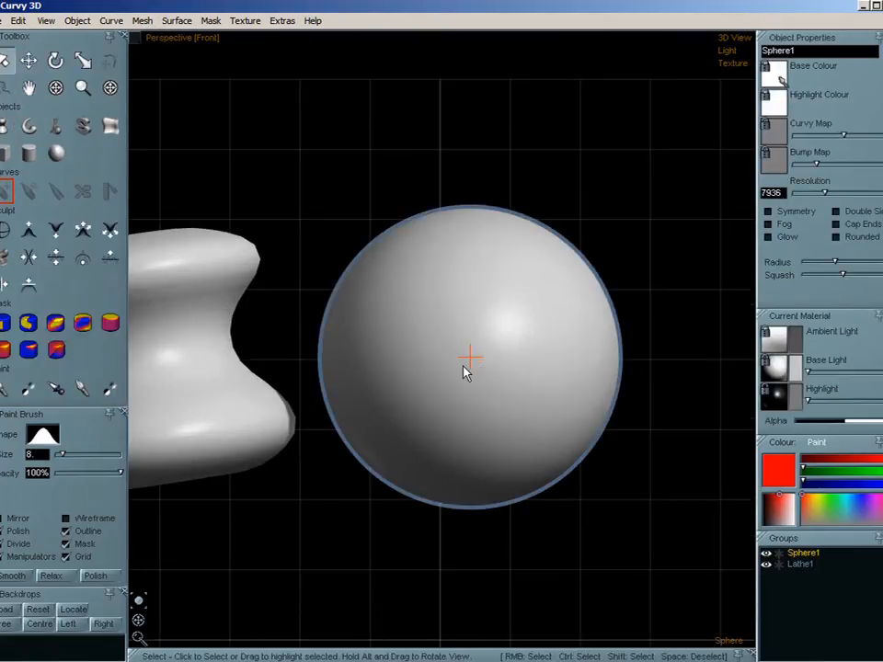
key("w")
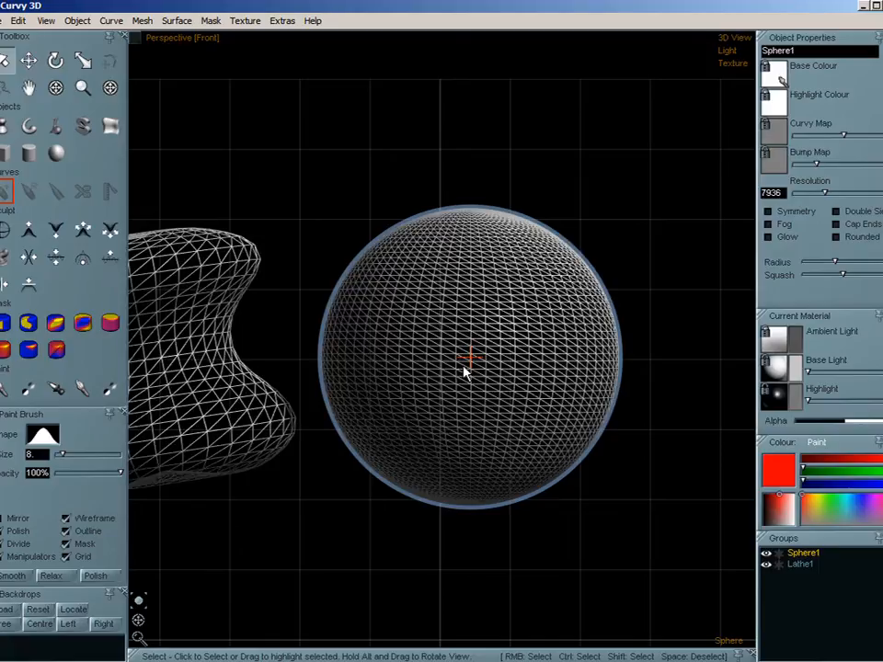
middle_click_drag(456, 380, 480, 339)
middle_click_drag(391, 384, 477, 388)
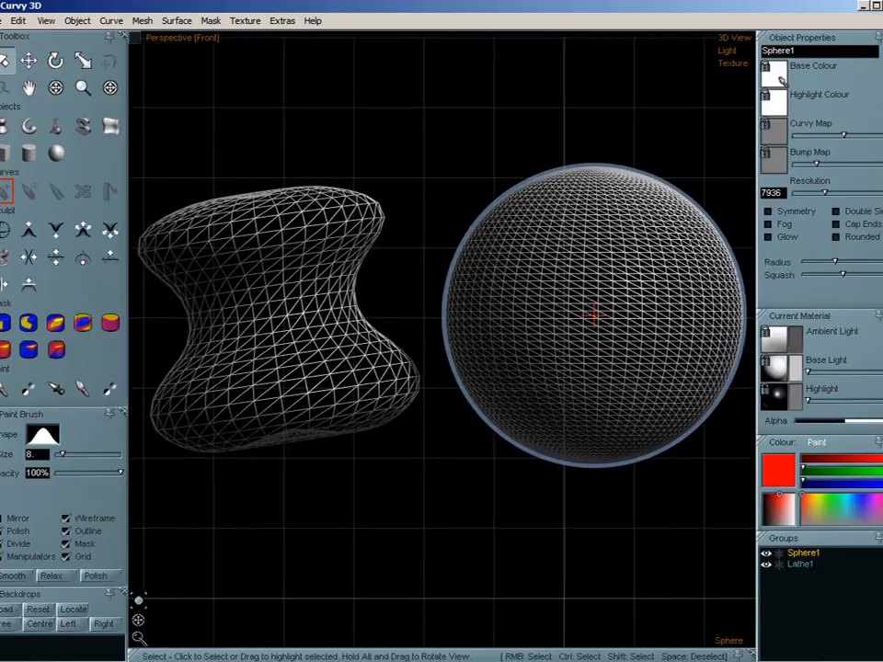
- Join the sphere and the lathe object into a single mesh and turn off the selection outline
left_click(800, 564)
left_click(802, 552)
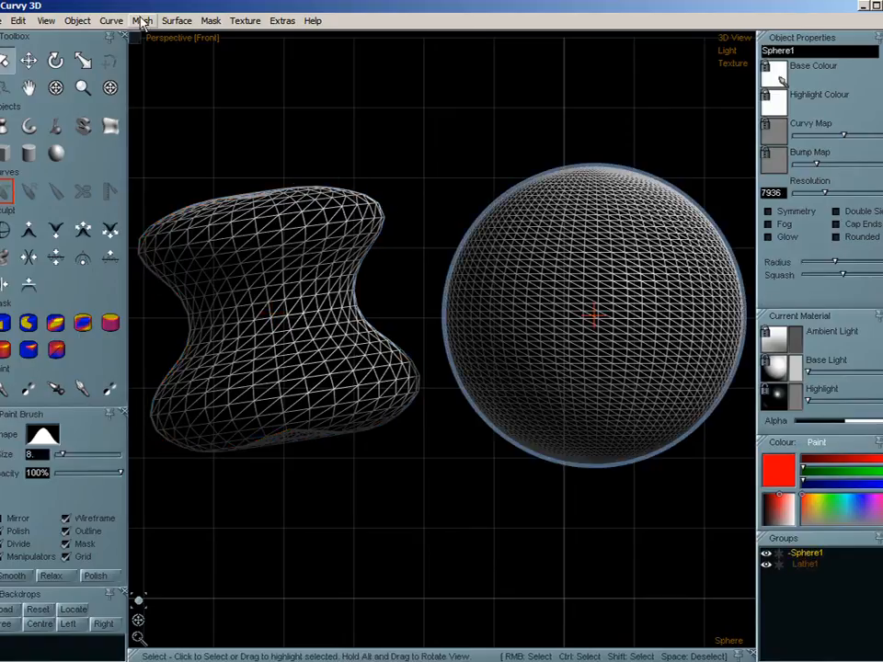
left_click(143, 21)
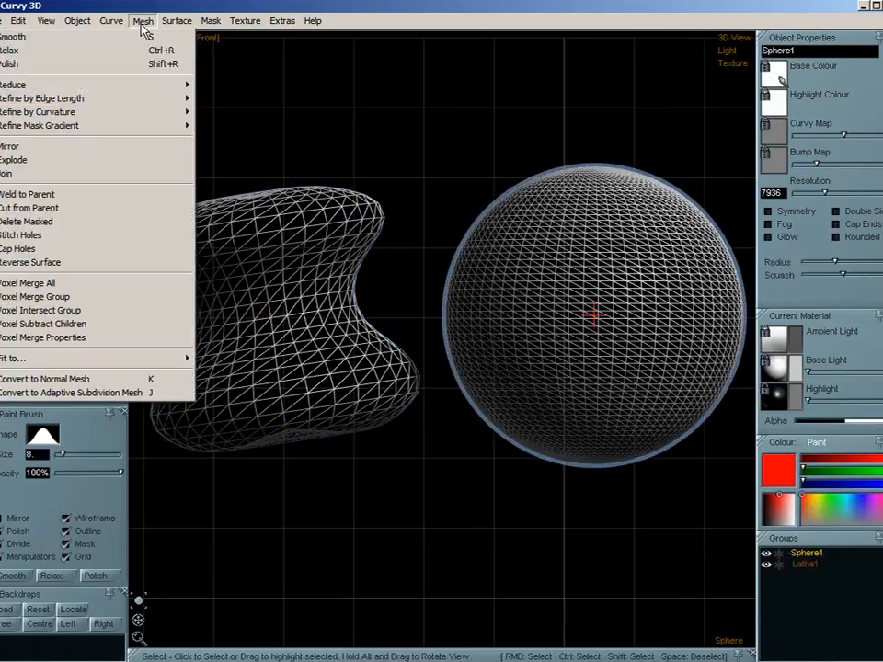
left_click(109, 174)
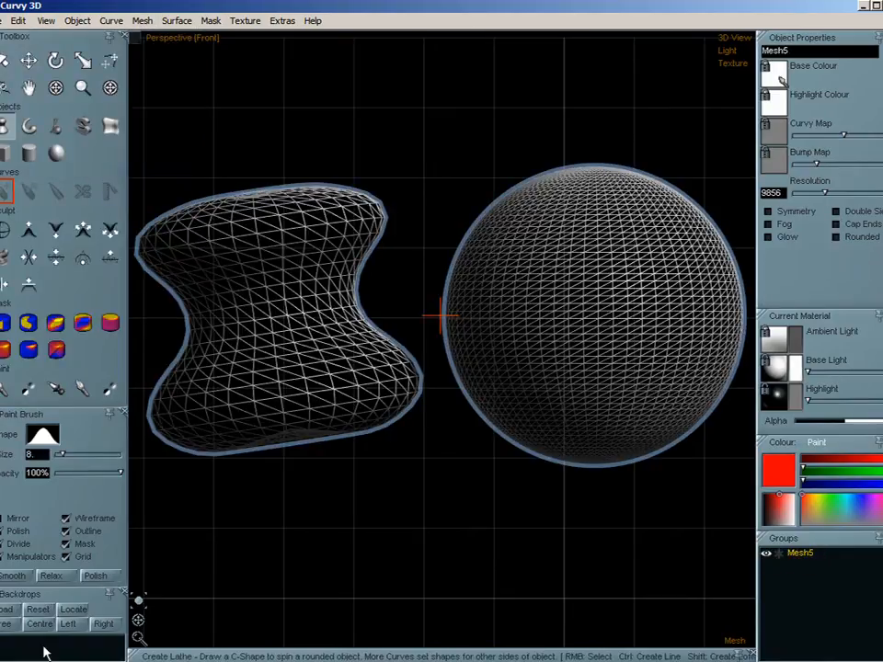
left_click(66, 532)
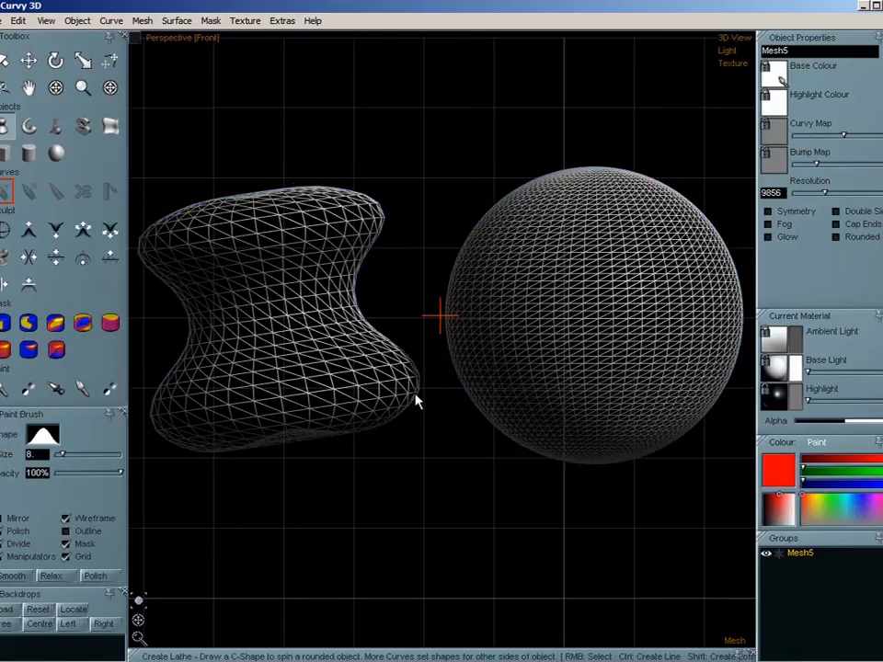
- Duplicate the joined mesh and place the copy directly below the original
middle_click_drag(447, 364, 450, 257)
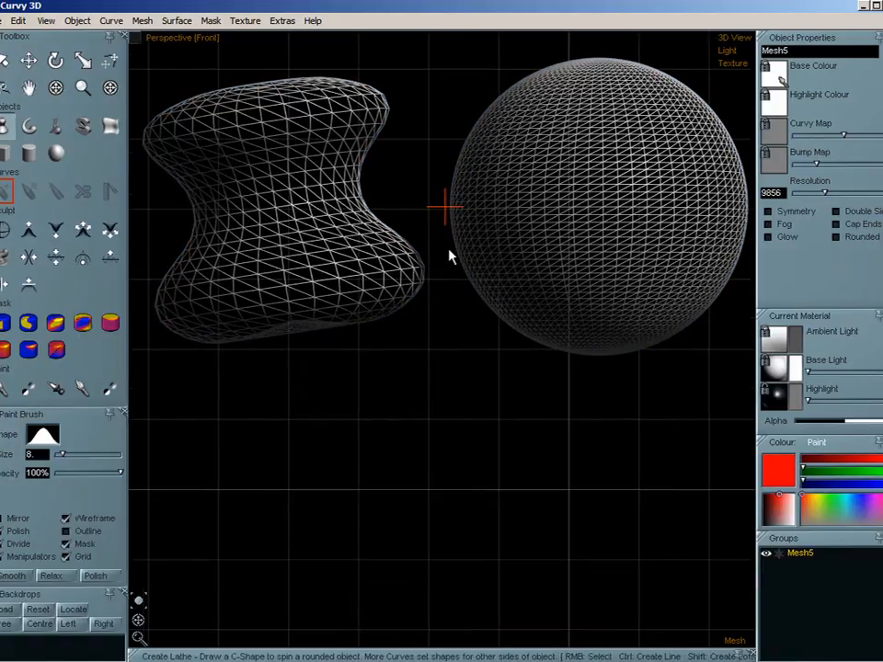
key("ctrl+d")
left_click_drag(445, 284, 435, 572)
middle_click_drag(438, 580, 441, 479)
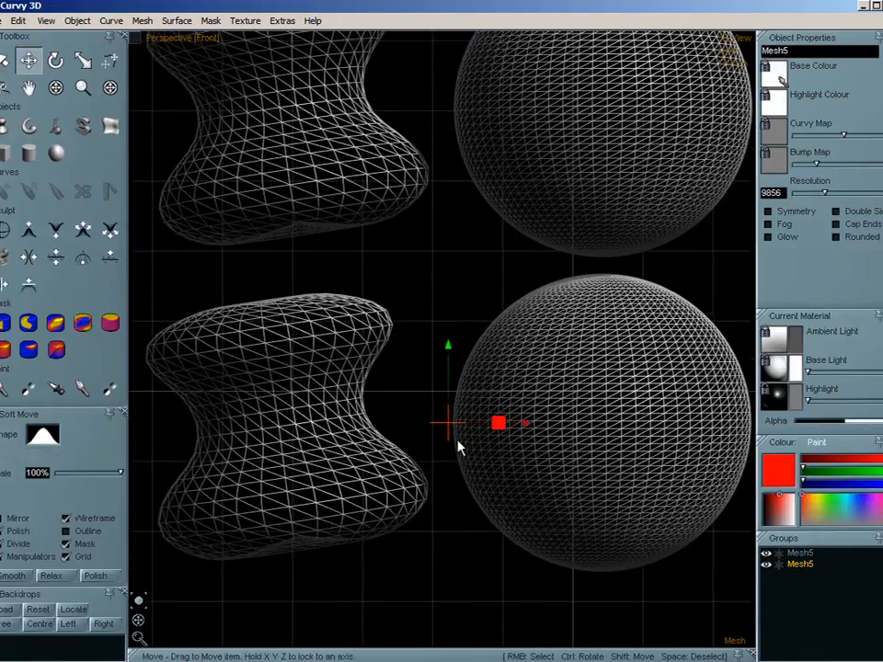
middle_click_drag(444, 310, 451, 328)
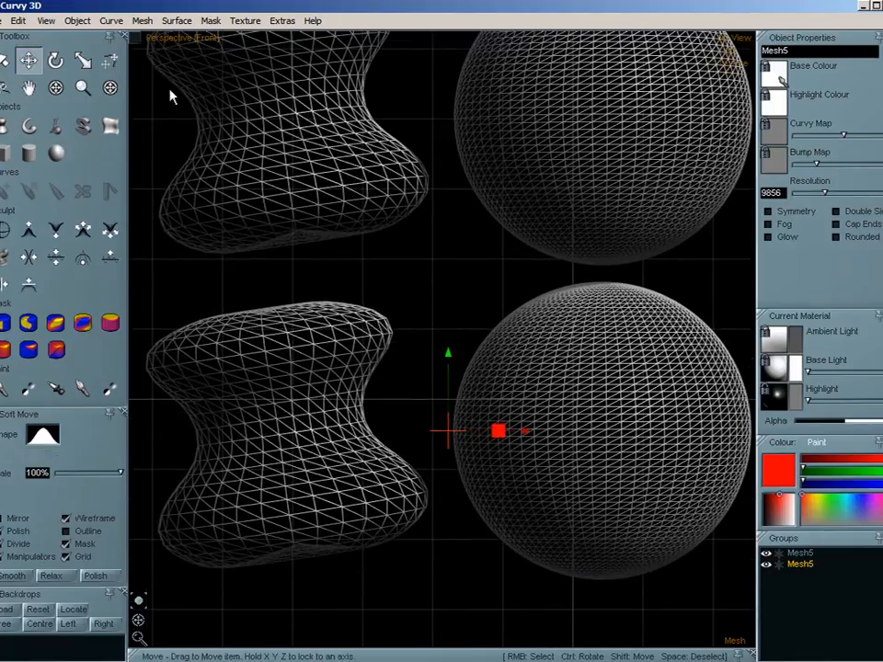
- Reduce the duplicated mesh to 25% and hide the background grid
left_click(144, 24)
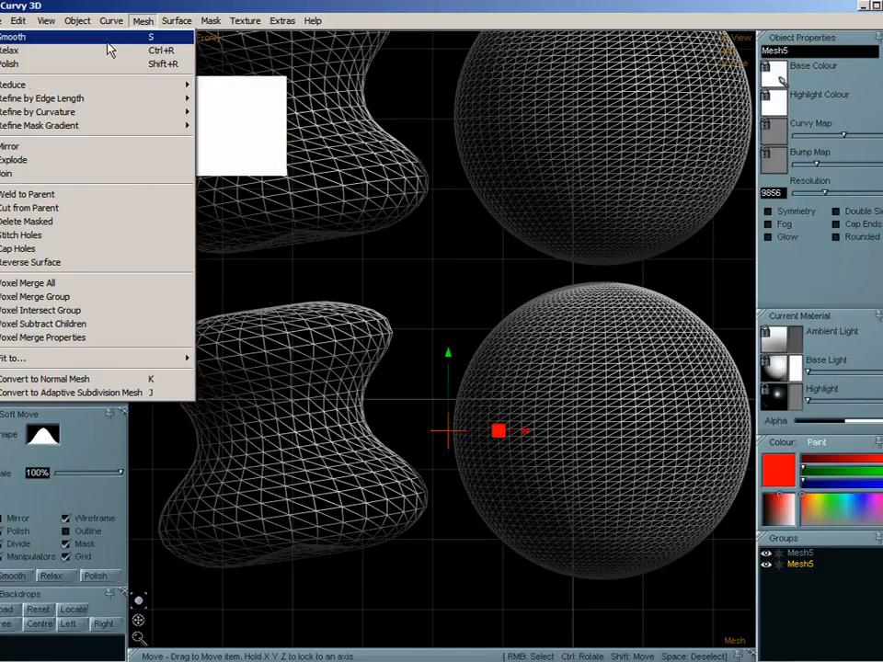
mouse_move(111, 86)
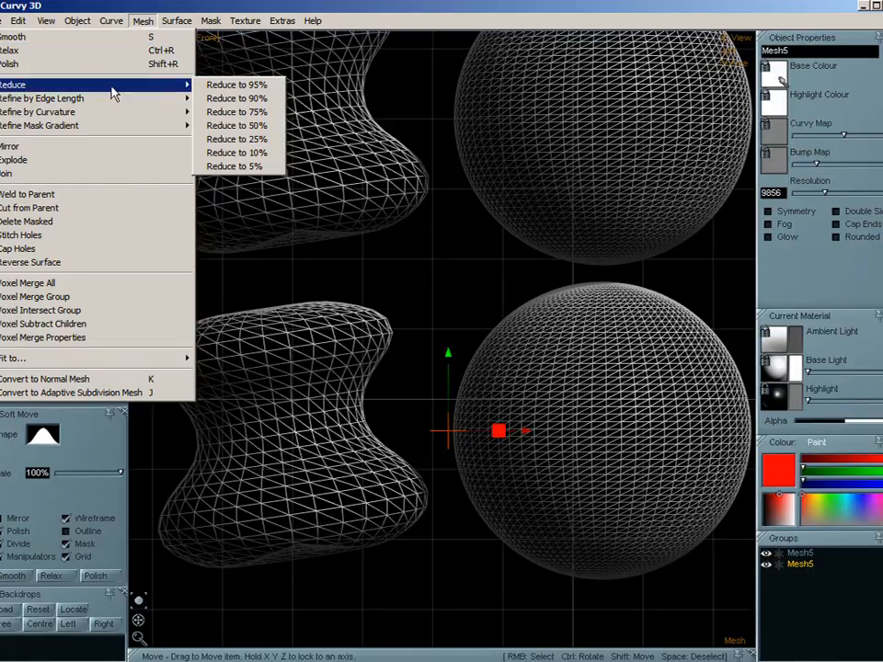
left_click(269, 146)
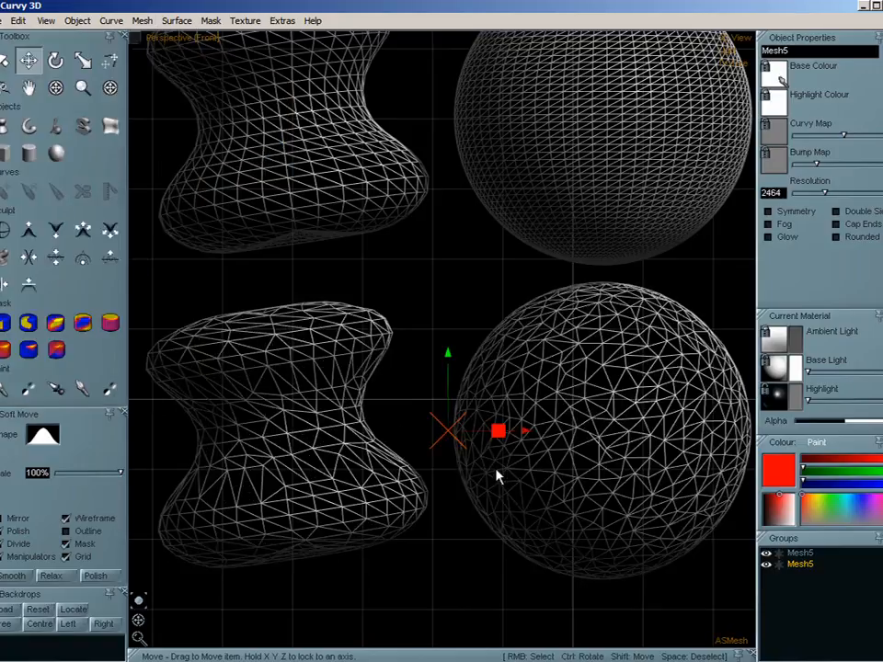
left_click(65, 557)
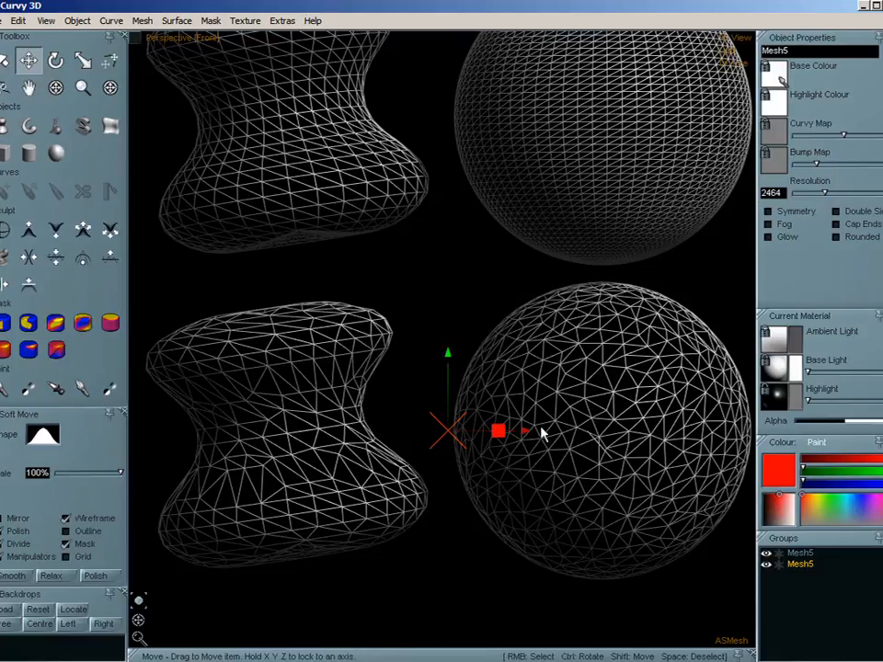
- Relax the reduced mesh copy to even out its triangles
left_click(138, 23)
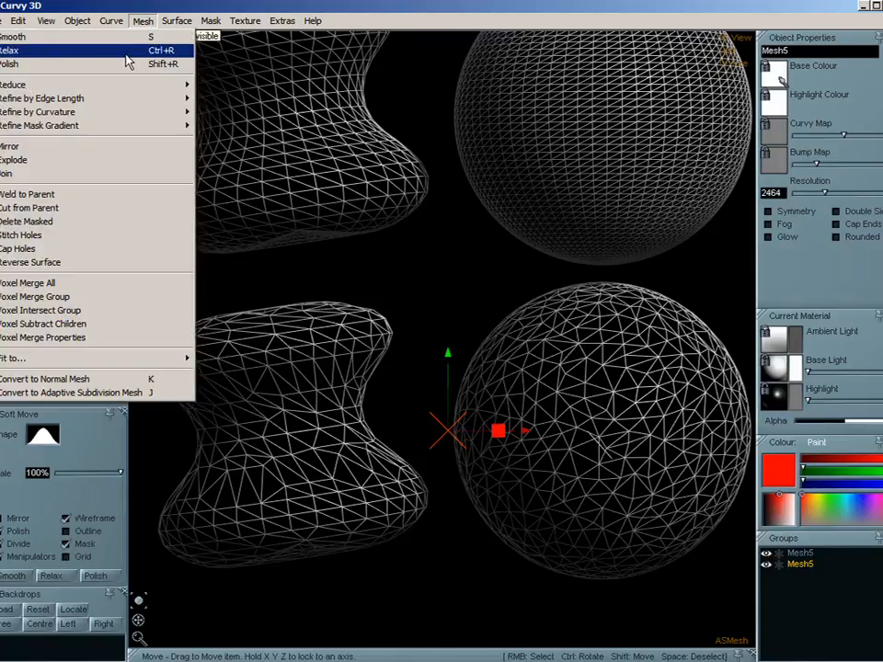
left_click(127, 51)
key("e")
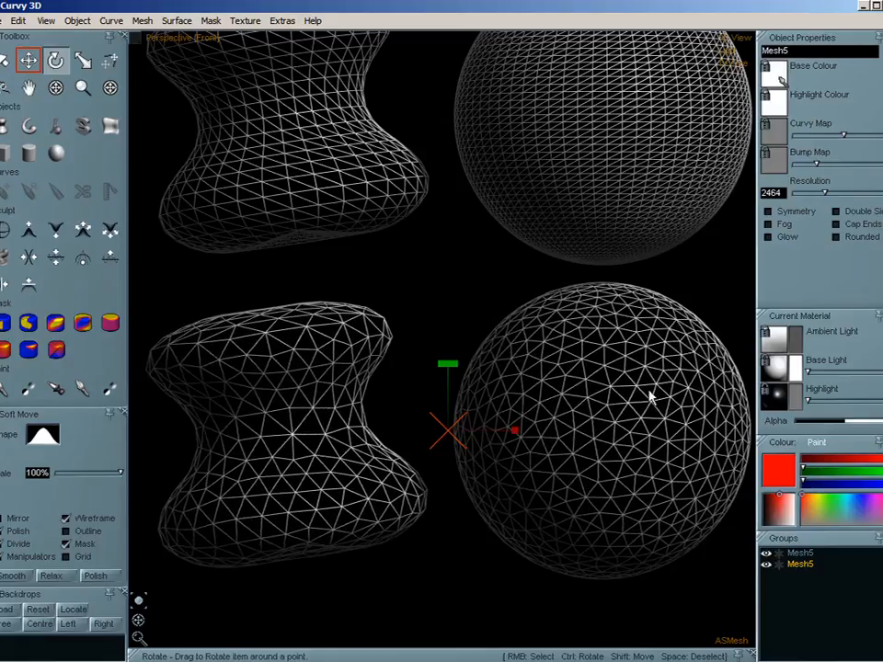
key("w")
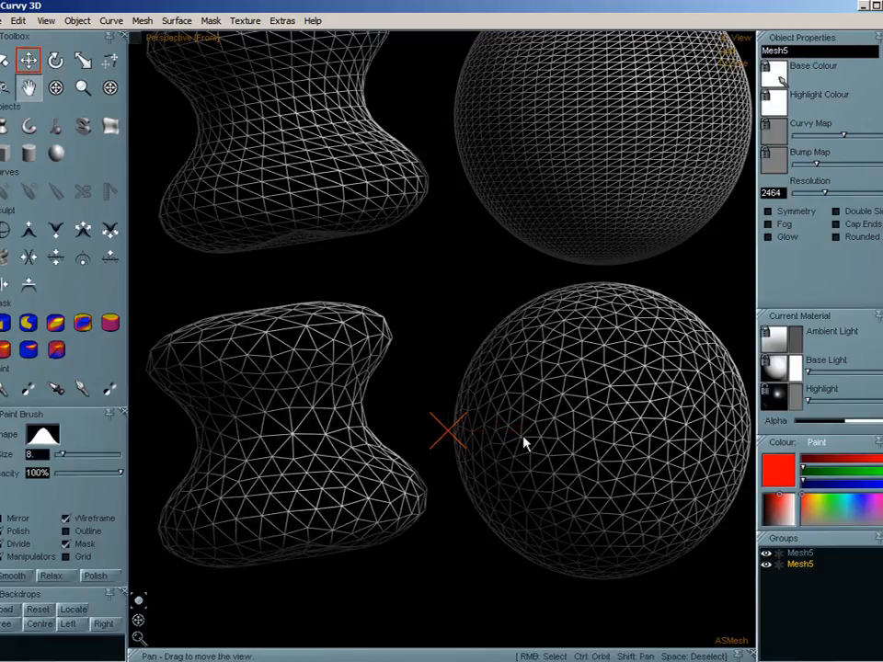
- Duplicate the relaxed mesh and place the new copy directly below it
middle_click_drag(524, 436, 517, 222)
key("e")
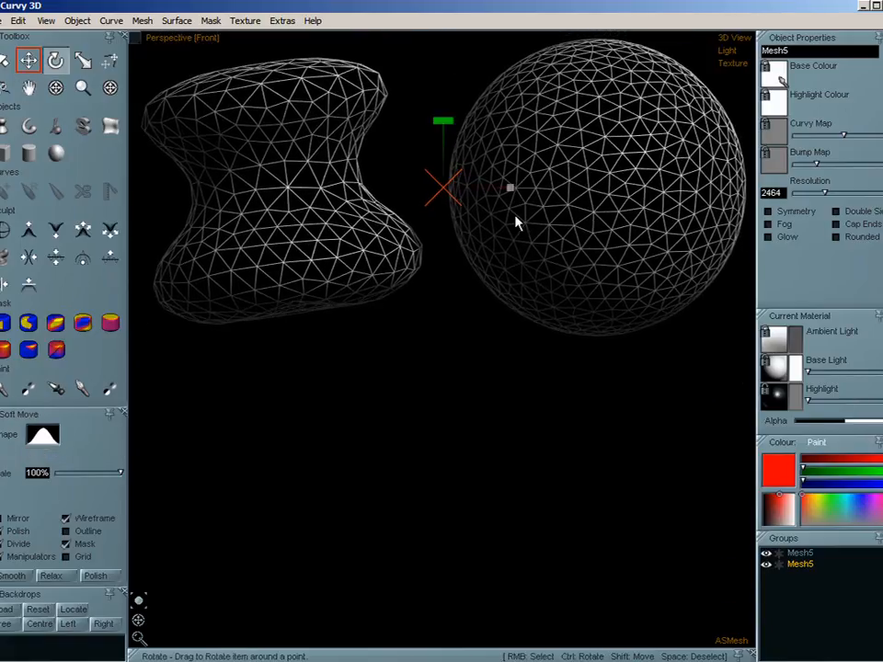
key("w")
key("ctrl+d")
left_click_drag(479, 256, 478, 542)
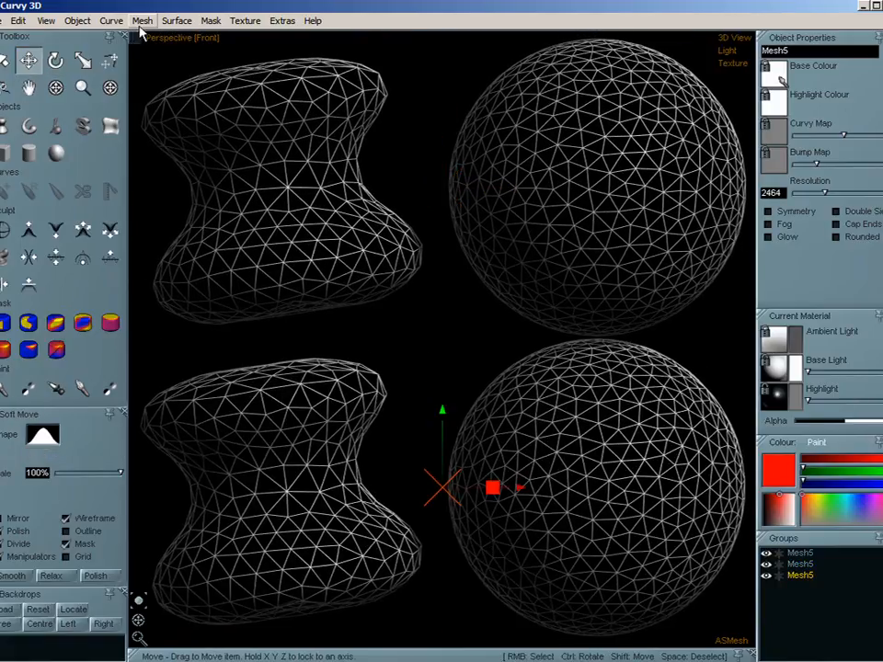
- Reduce the lowest mesh copy to 25% and relax it several times
left_click(142, 21)
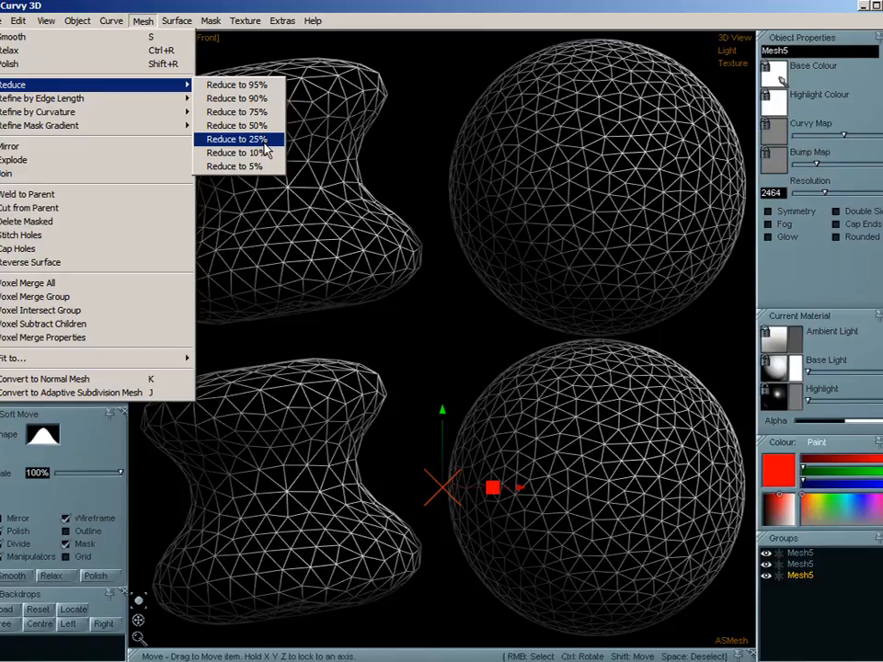
left_click(265, 139)
key("ctrl+r")
key("ctrl+r")
key("ctrl+r")
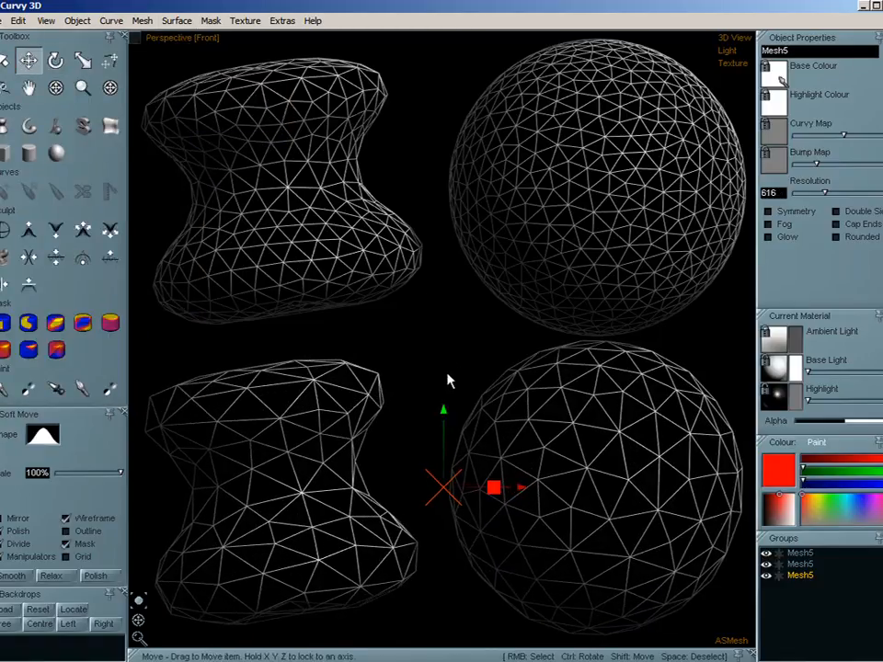
- Compare the two reduced meshes in shaded display and return to wireframe
key("w")
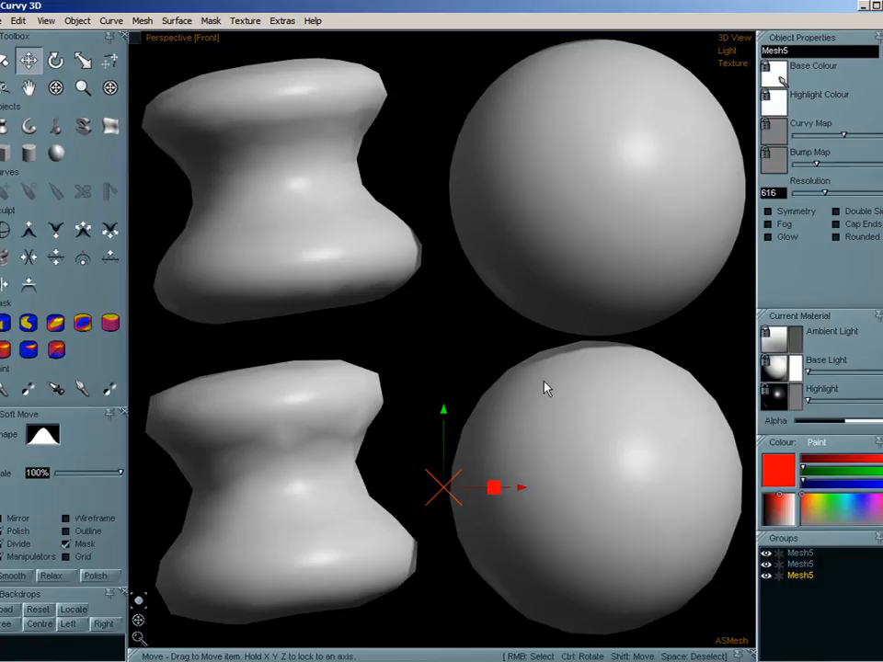
key("w")
middle_click_drag(452, 525, 450, 494)
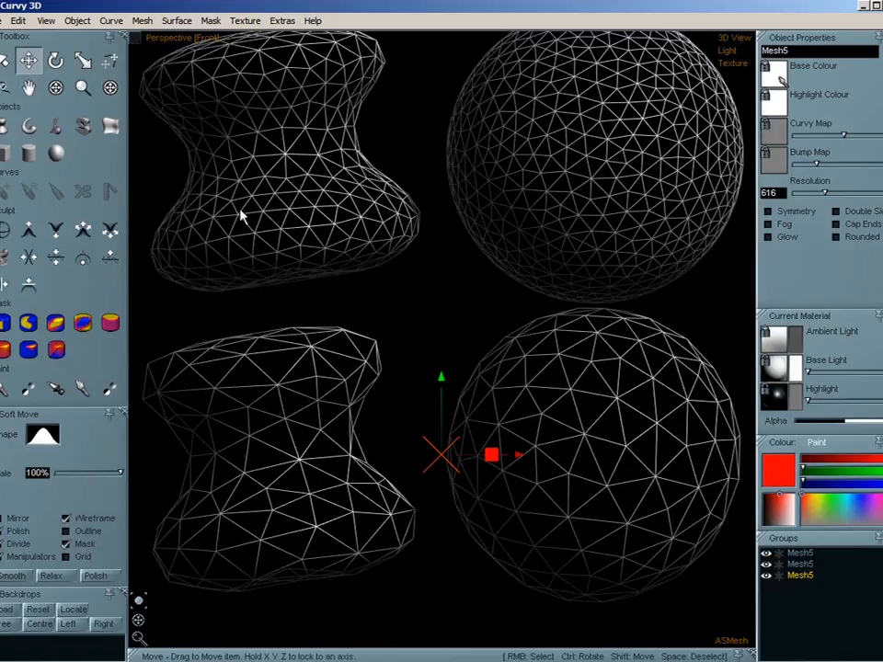
left_click(142, 23)
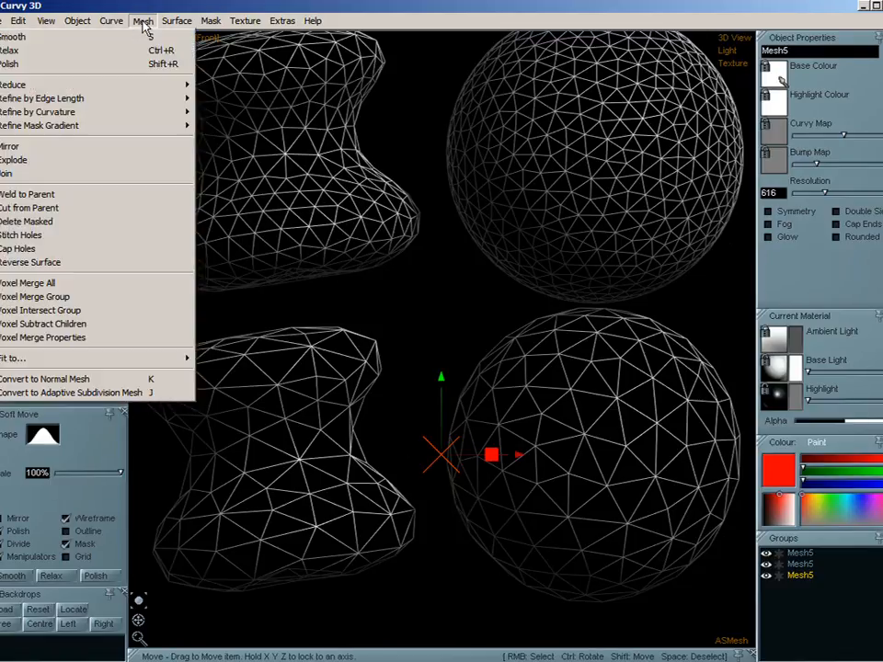
mouse_move(134, 104)
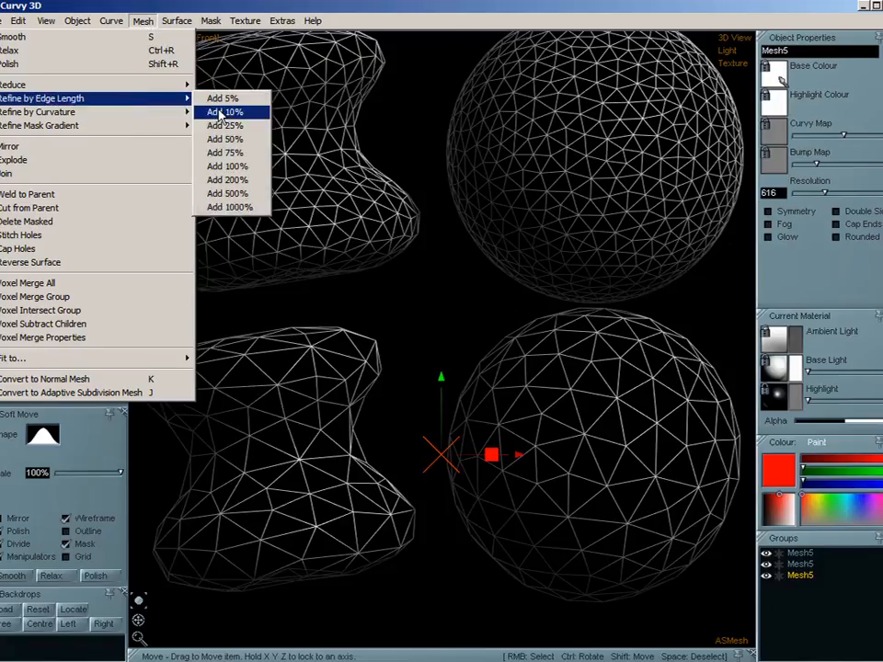
mouse_move(232, 32)
left_click(235, 7)
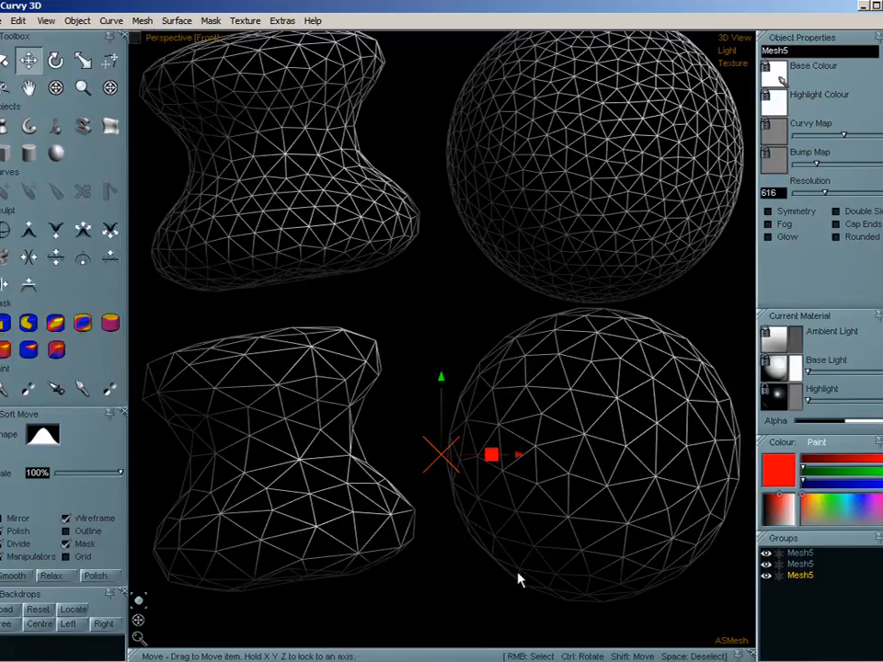
- Duplicate the coarsest mesh and place the copy directly below it
middle_click_drag(471, 514, 475, 245)
key("ctrl+c")
key("ctrl+v")
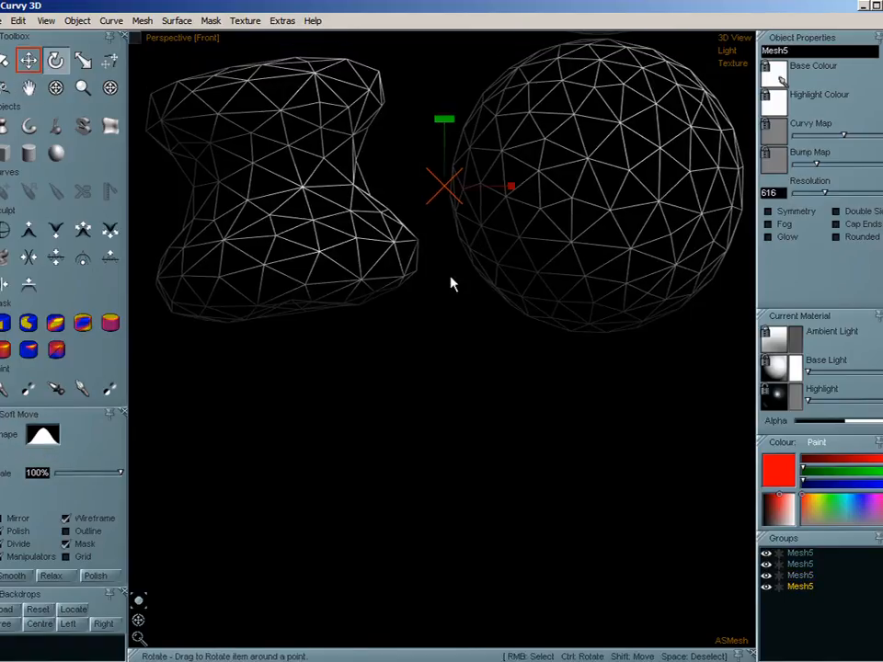
left_click_drag(448, 271, 440, 570)
- Select the upper coarse mesh copy, refine it by edge length with Add 200%, and relax it twice
right_click(476, 219)
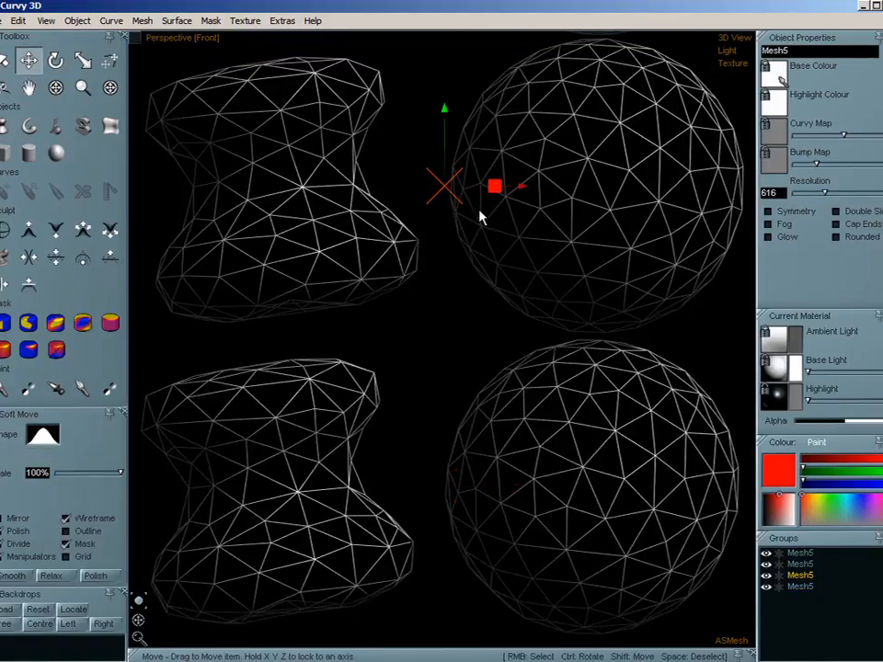
left_click(147, 23)
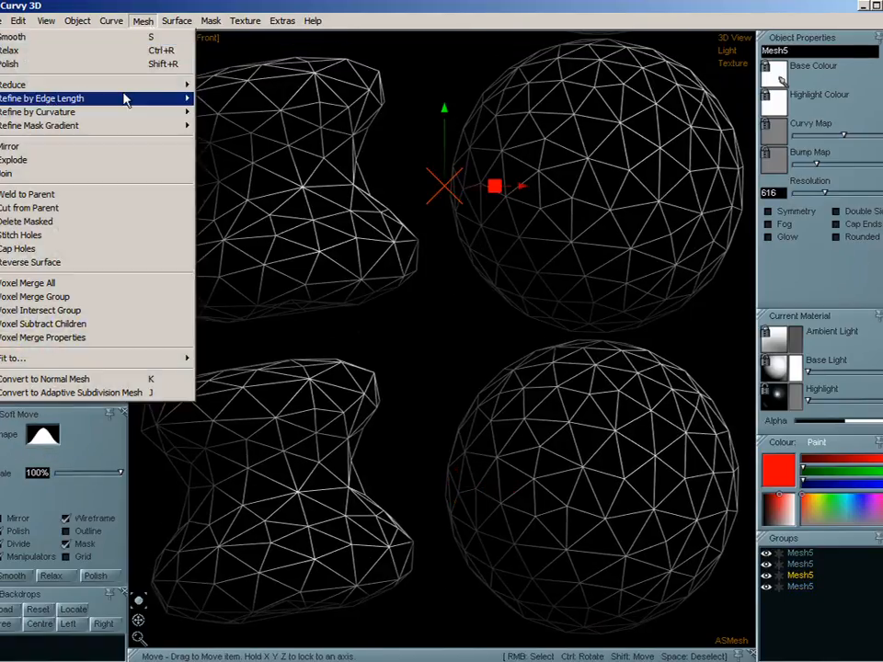
mouse_move(124, 95)
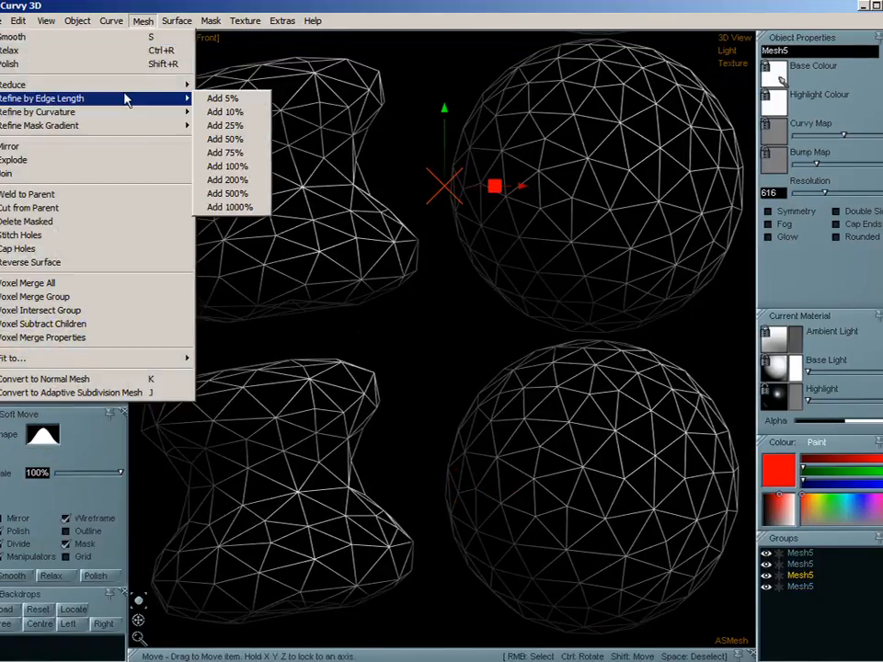
left_click(240, 180)
key("r")
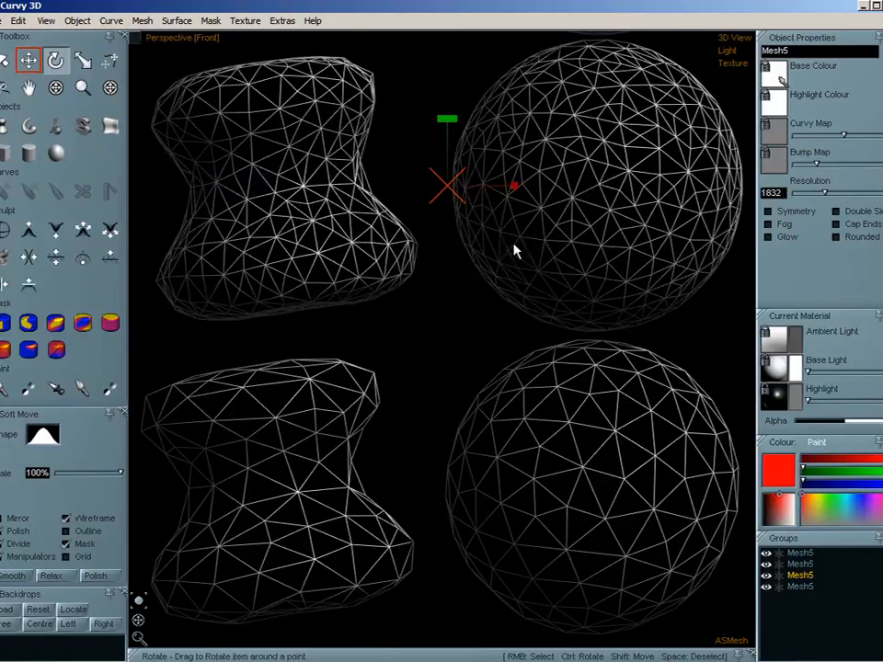
key("ctrl+r")
key("ctrl+r")
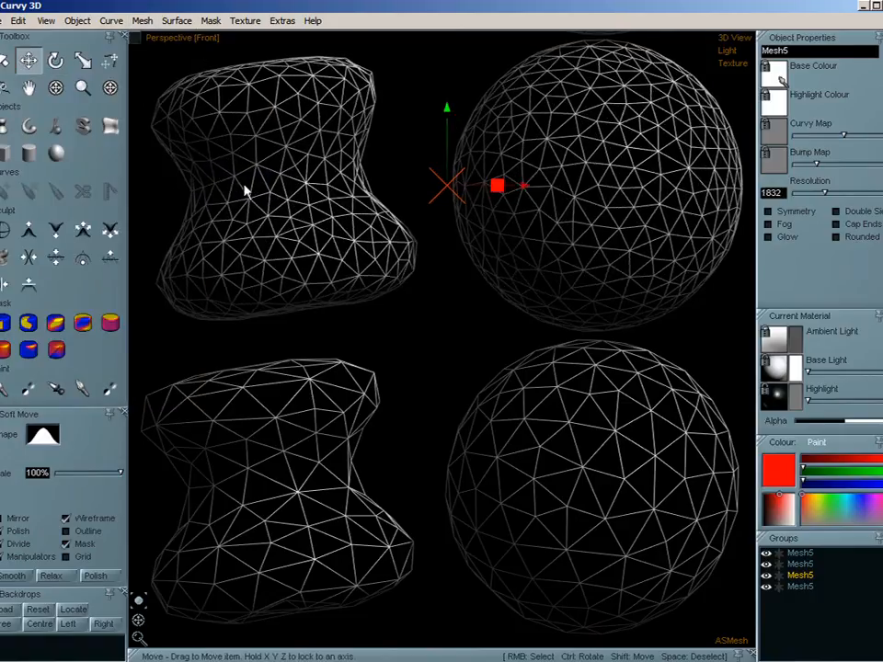
- Copy and paste the lowest coarse mesh and move the pasted copy directly beneath the original
middle_click_drag(414, 473, 409, 183)
right_click(562, 233)
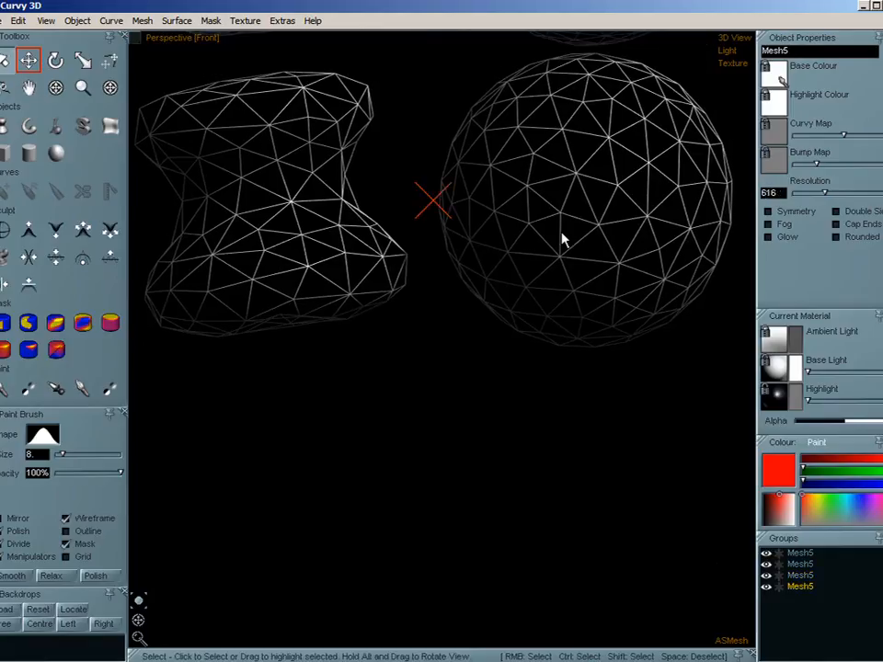
key("ctrl+c")
key("ctrl+v")
left_click_drag(541, 211, 535, 517)
- Refine the upper of the two coarse meshes by curvature with Add 200% and relax it twice
right_click(564, 161)
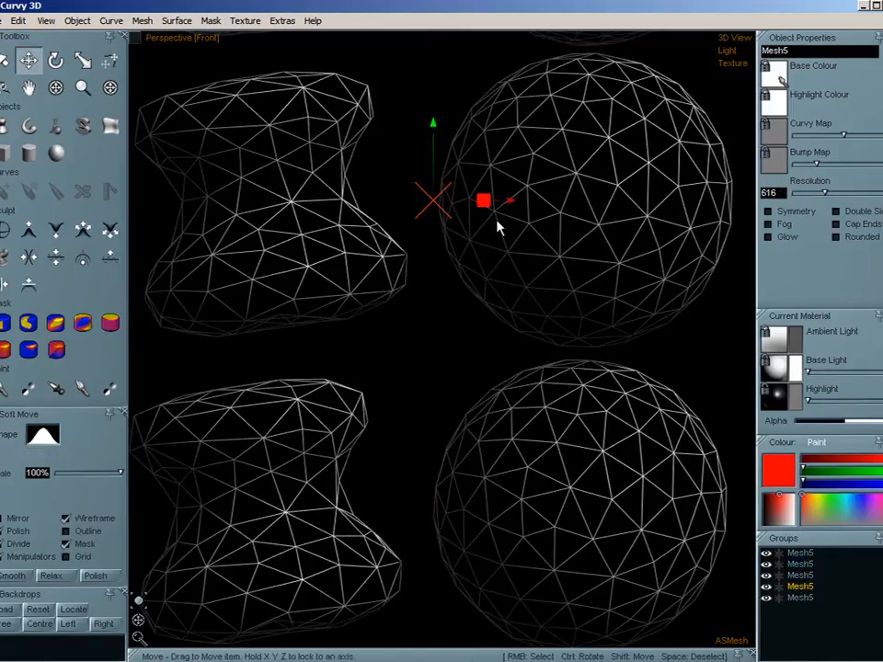
left_click(142, 21)
mouse_move(147, 115)
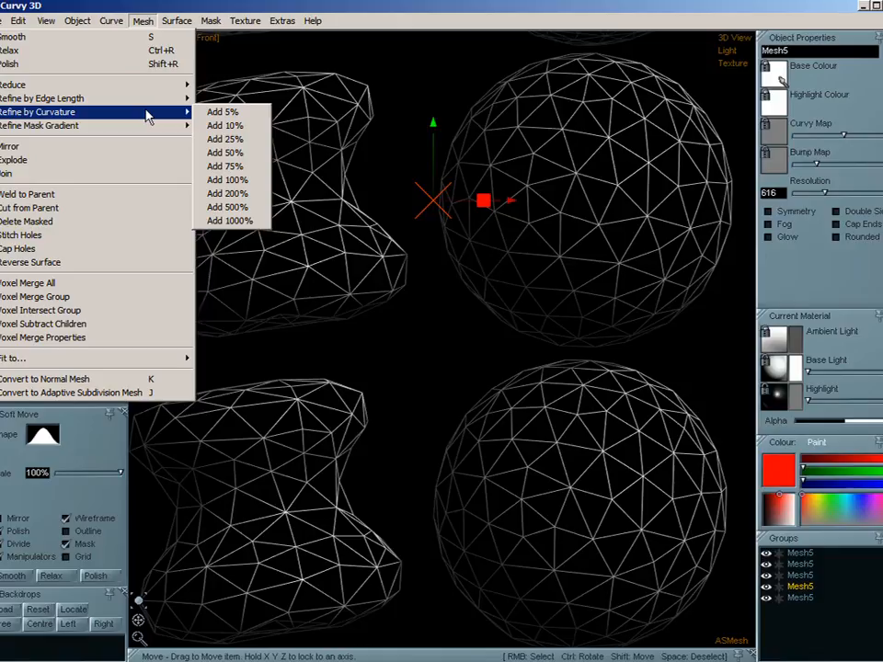
left_click(241, 200)
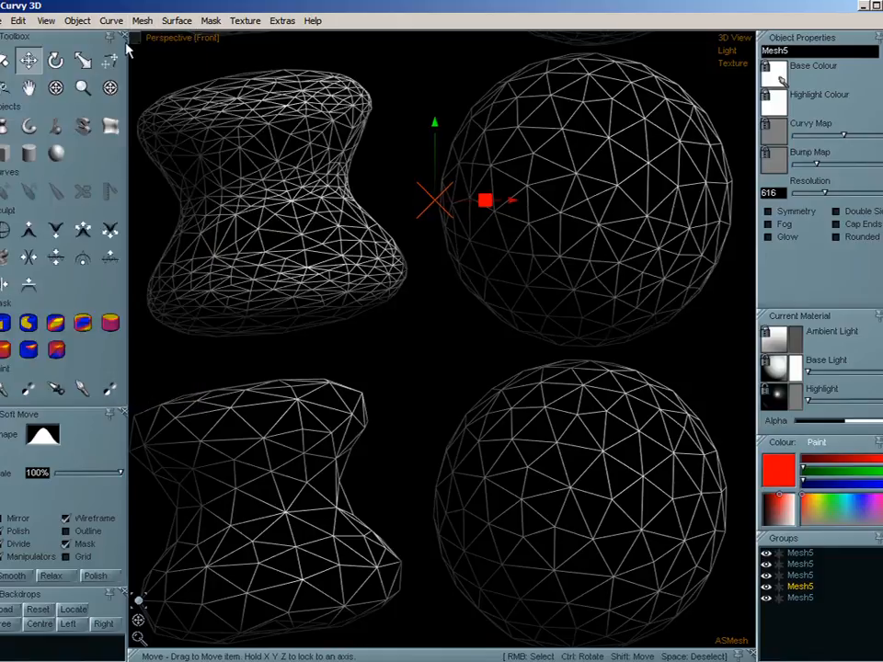
key("ctrl+r")
key("ctrl+r")
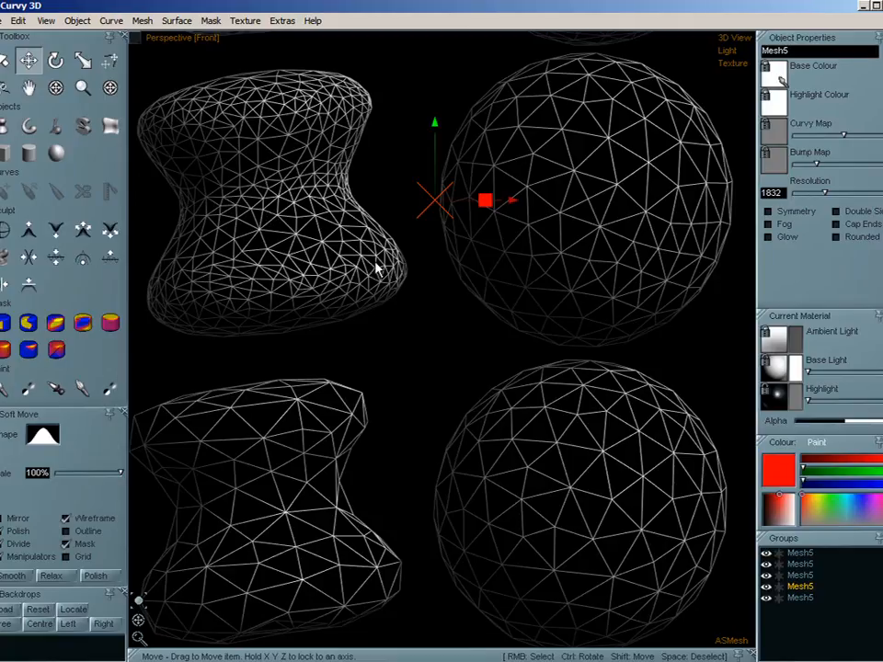
- Refine the same mesh by curvature again with Add 100%
left_click(142, 21)
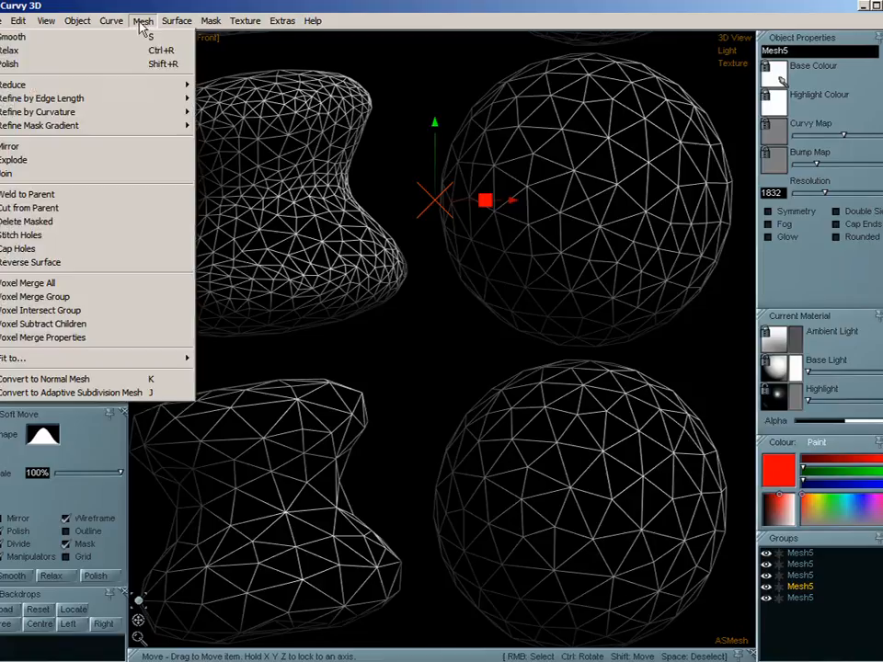
mouse_move(143, 112)
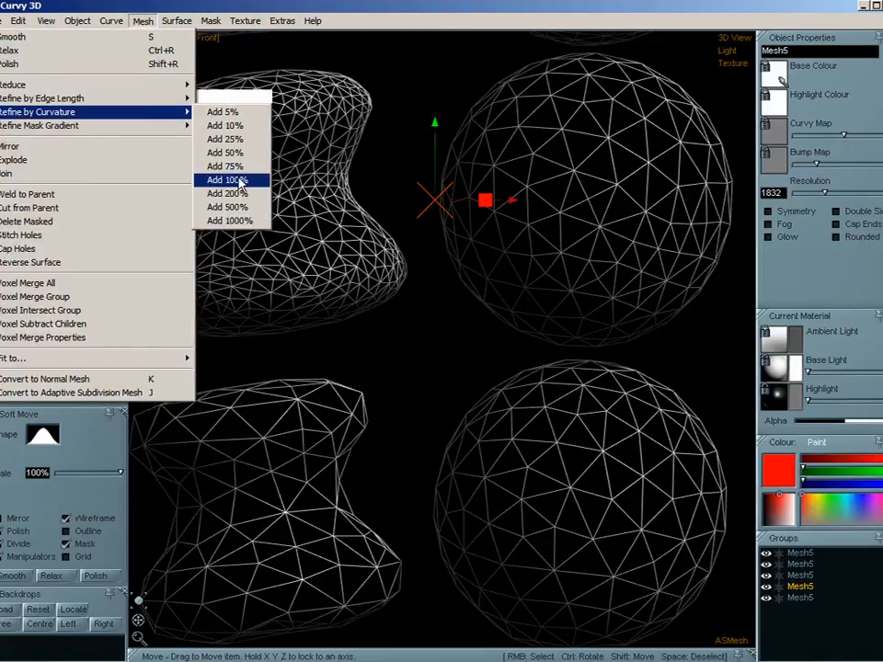
left_click(234, 180)
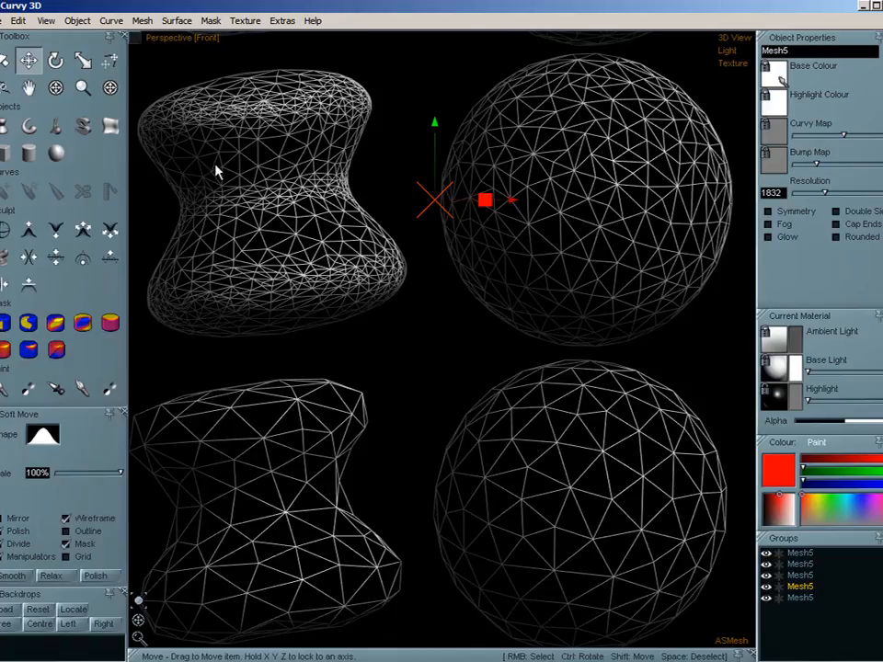
- Inspect the curvature-refined mesh in shaded display and return to wireframe
key("w")
key("r")
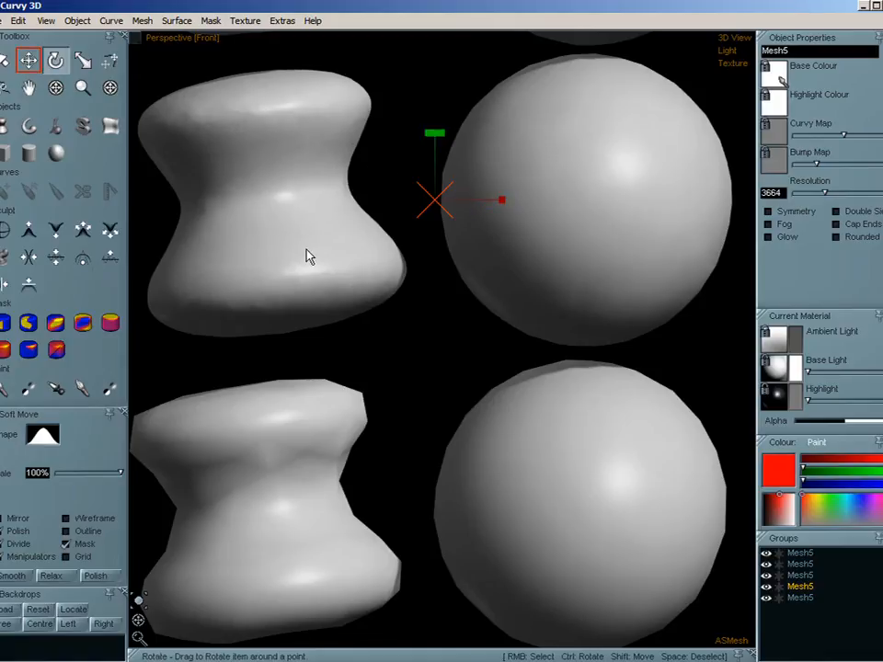
key("m")
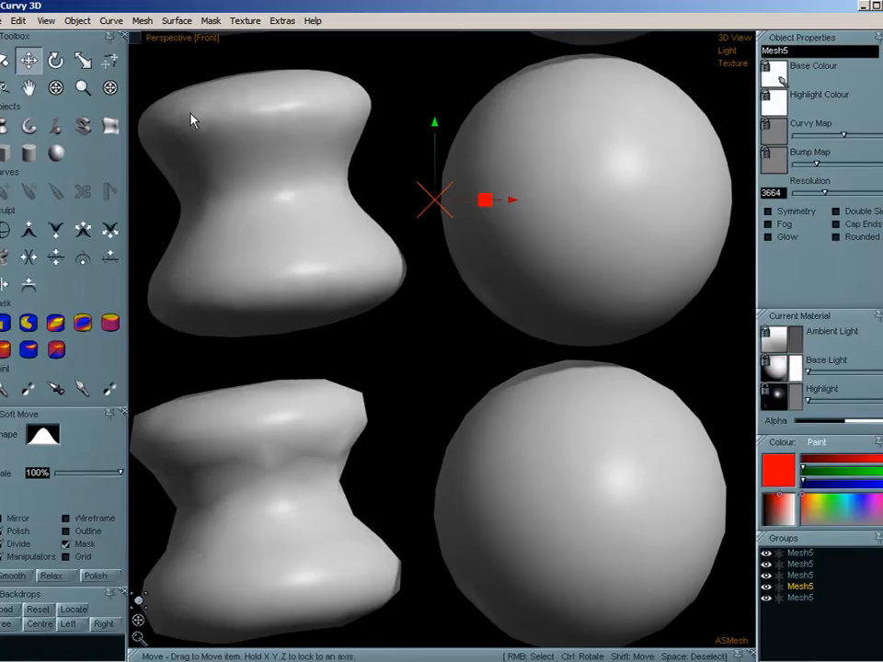
key("w")
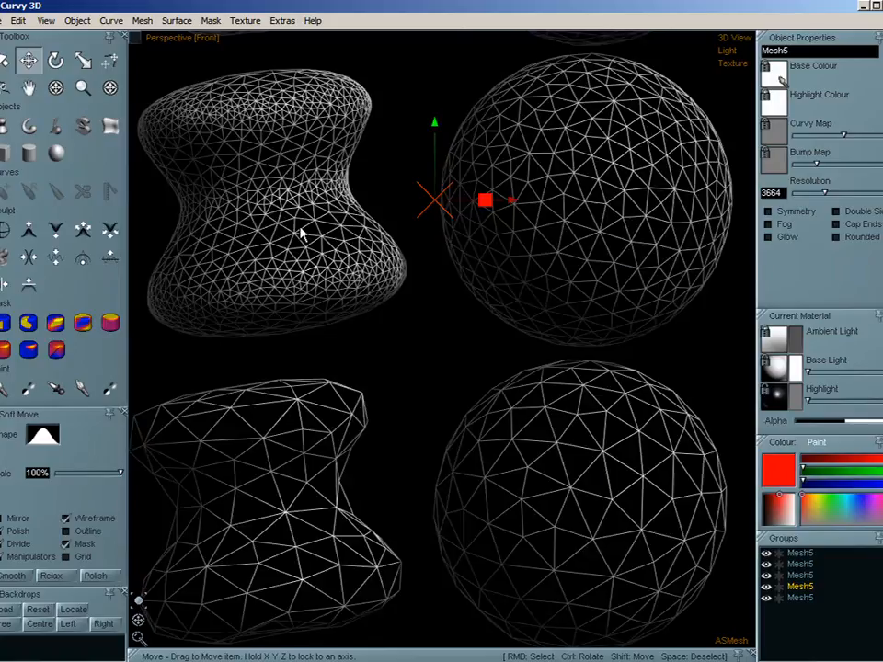
- Polish the curvature-refined mesh and compare it with the coarse copy below in shaded display
left_click(136, 24)
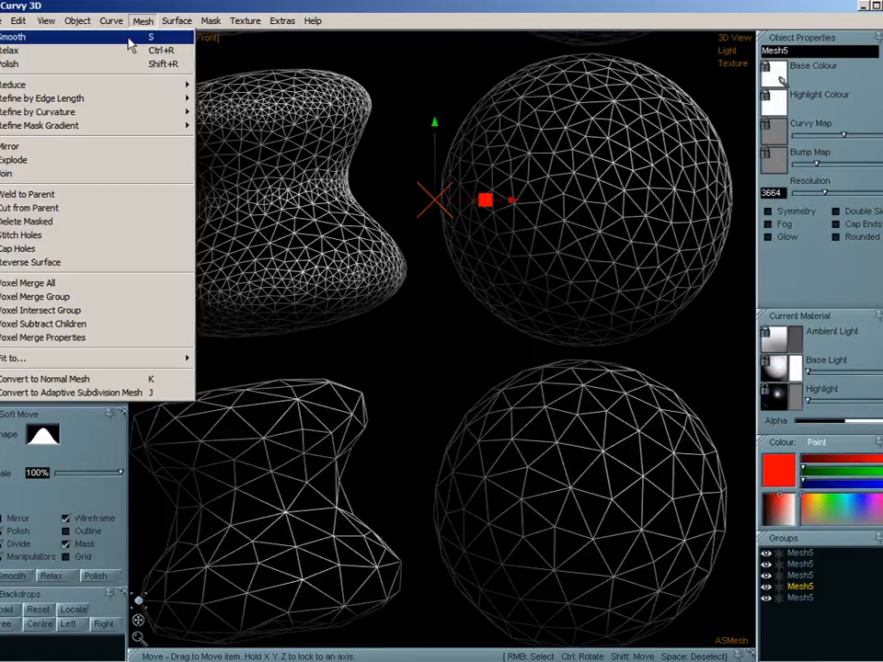
left_click(121, 65)
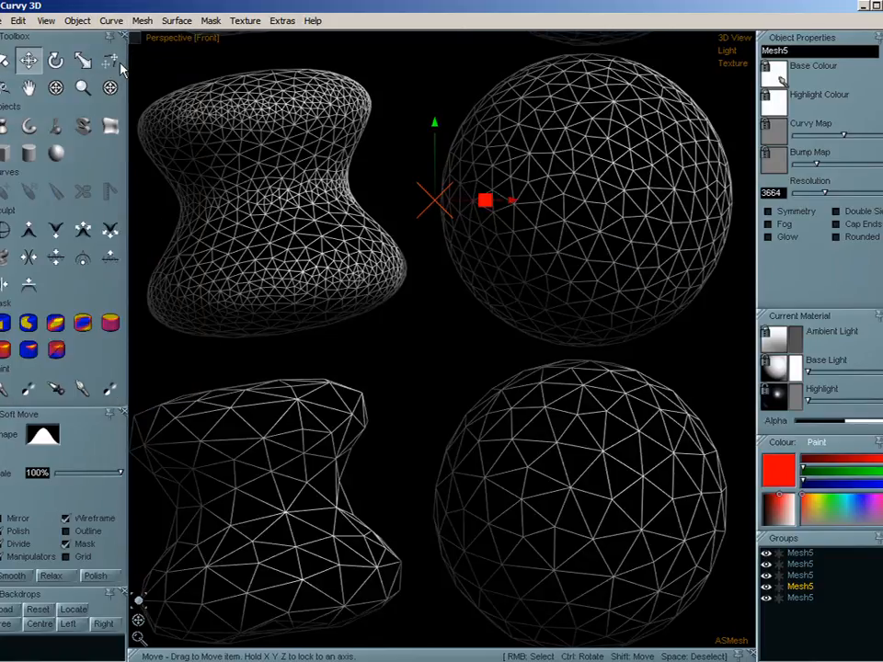
left_click(139, 21)
mouse_move(129, 22)
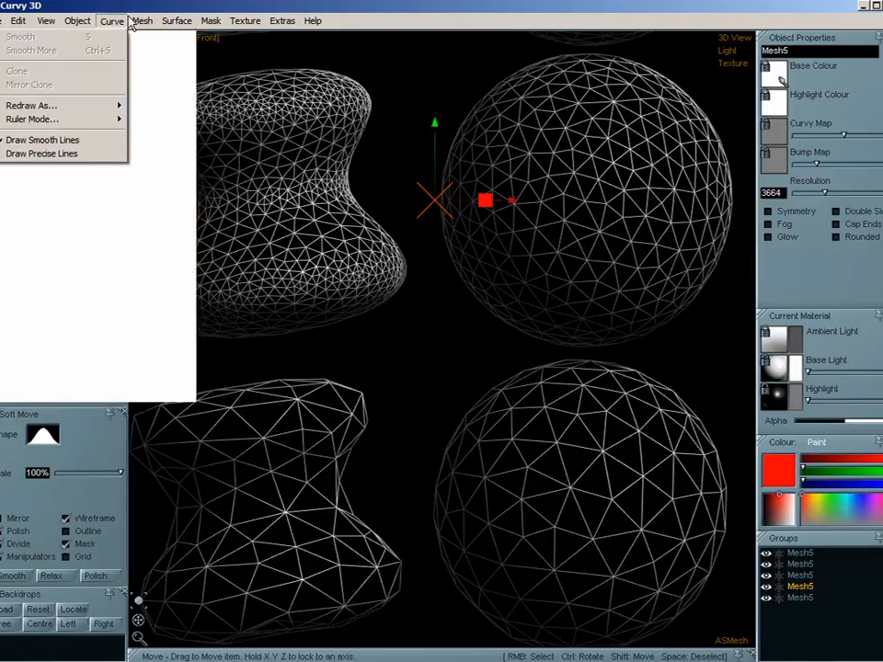
left_click(259, 171)
key("w")
key("ctrl")
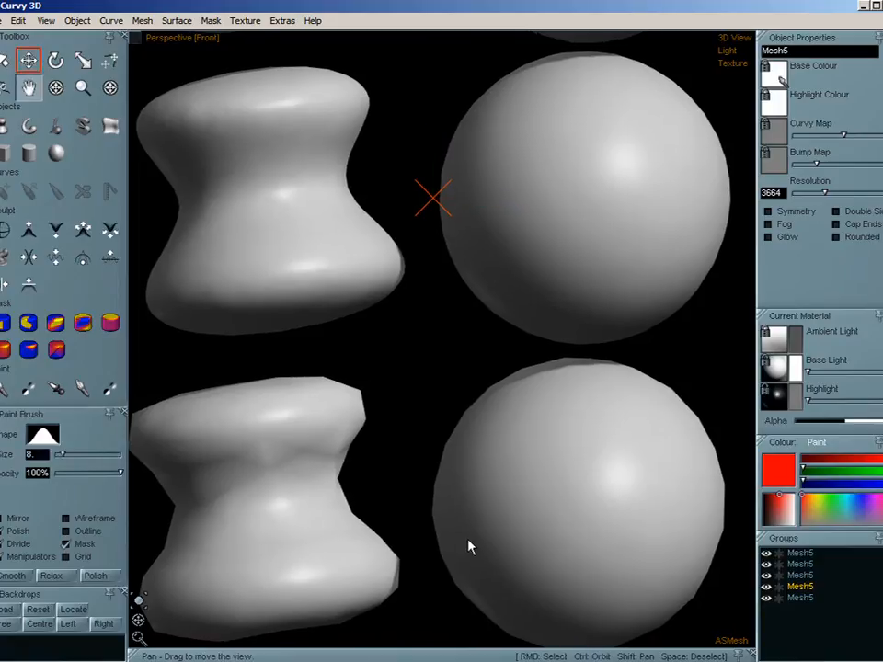
left_click_drag(469, 546, 482, 536, "shift")
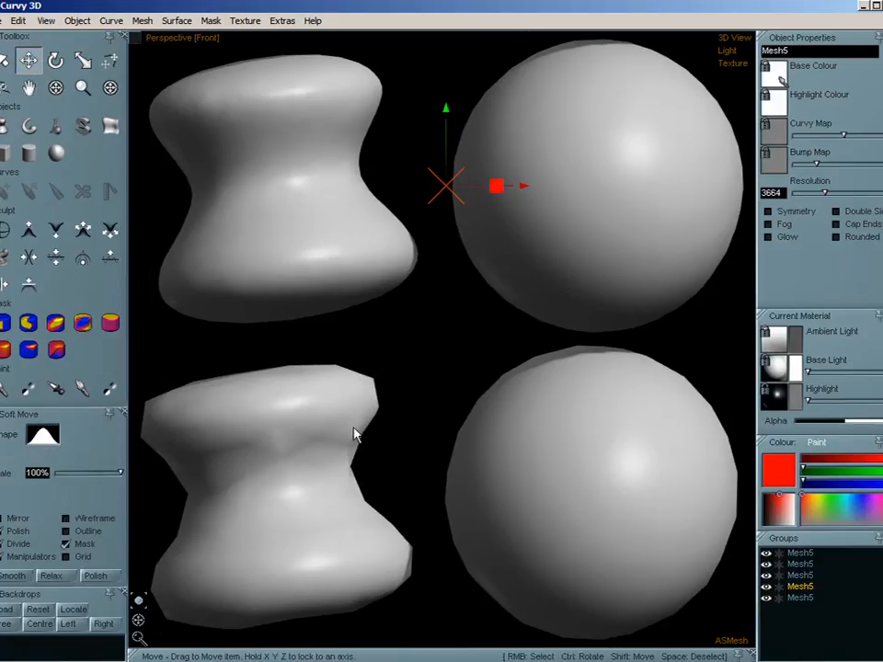
- Select the lowest mesh and paint a mask across the upper half of both of its shapes
right_click(570, 490)
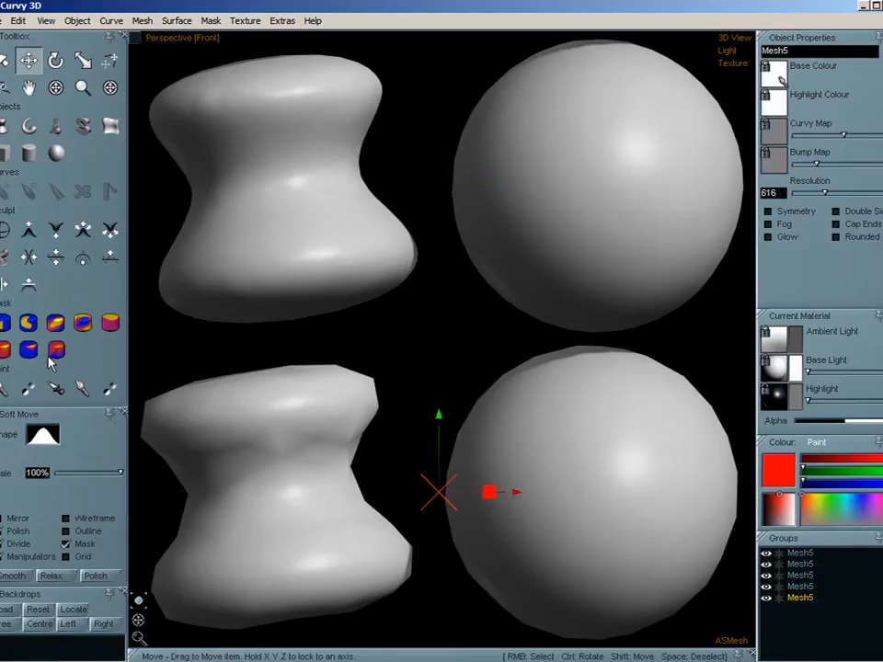
left_click(55, 322)
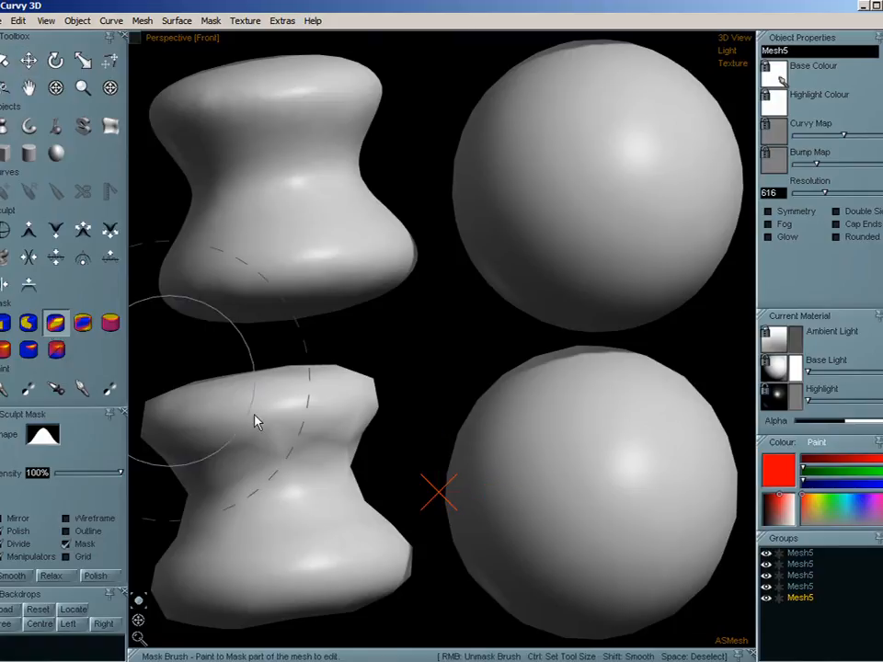
mouse_move(256, 422)
left_mouse_down()
mouse_move(229, 424)
mouse_move(439, 413)
mouse_move(715, 422)
mouse_move(499, 424)
mouse_move(167, 405)
mouse_move(339, 411)
left_mouse_up()
key("ctrl+z")
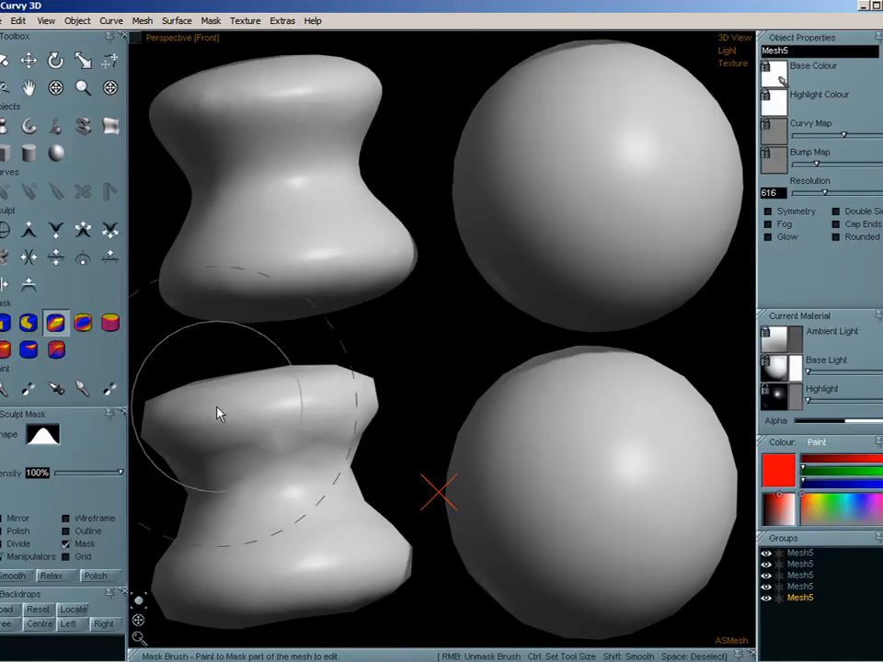
mouse_move(166, 413)
left_mouse_down()
mouse_move(656, 405)
mouse_move(266, 381)
mouse_move(699, 430)
mouse_move(345, 414)
left_mouse_up()
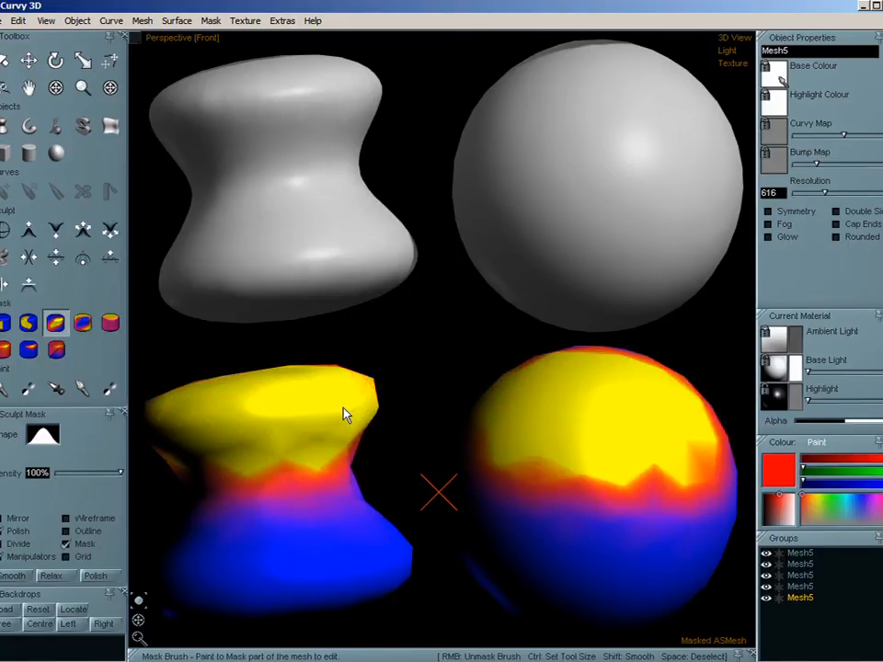
- Show the wireframe and refine the mask gradient of the lowest mesh with Add 200%
key("w")
left_click(150, 26)
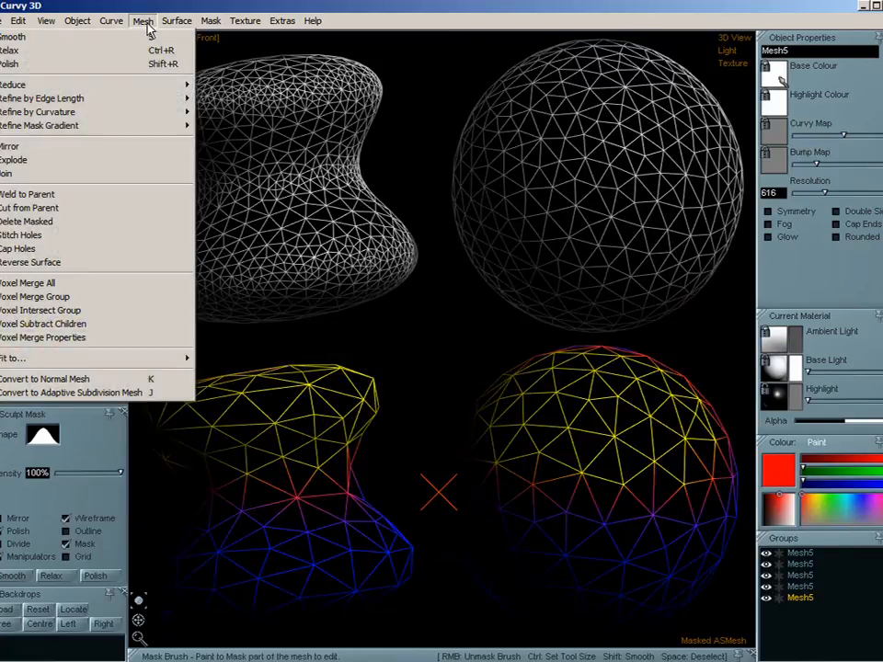
mouse_move(114, 129)
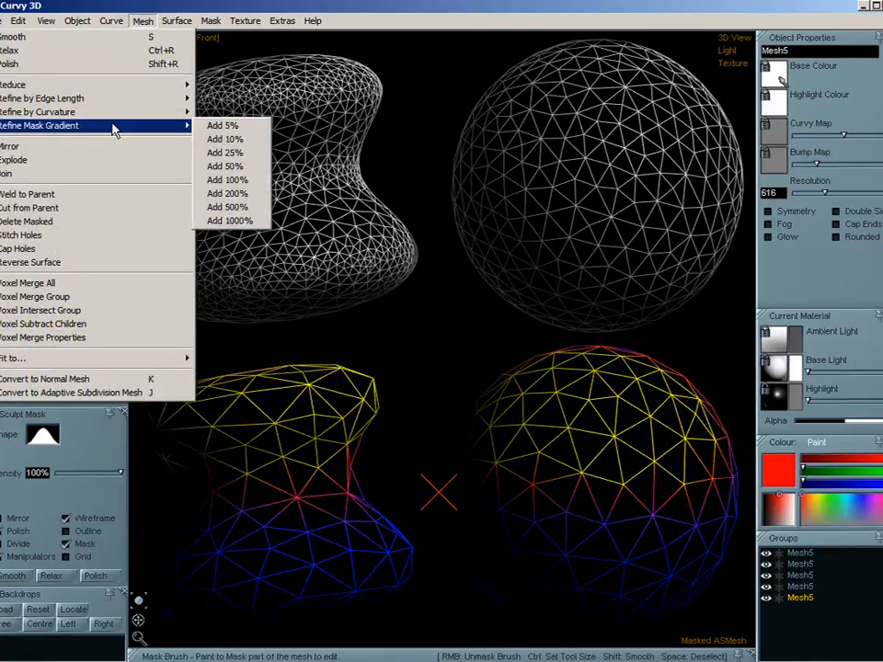
left_click(255, 202)
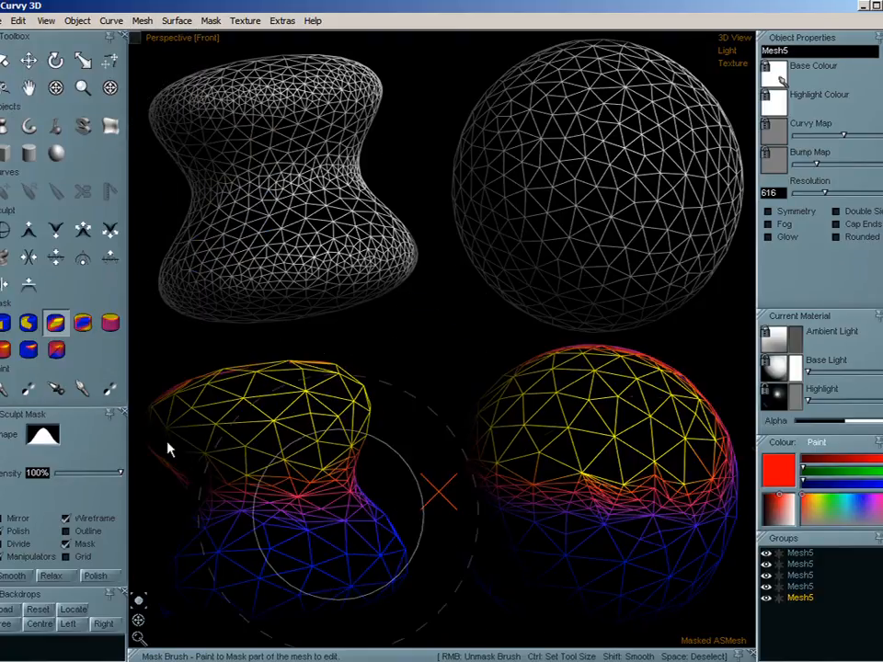
- Nudge the mask-painted upper part of the lowest mesh, then rotate it to bend both shapes into arcs
left_click(28, 58)
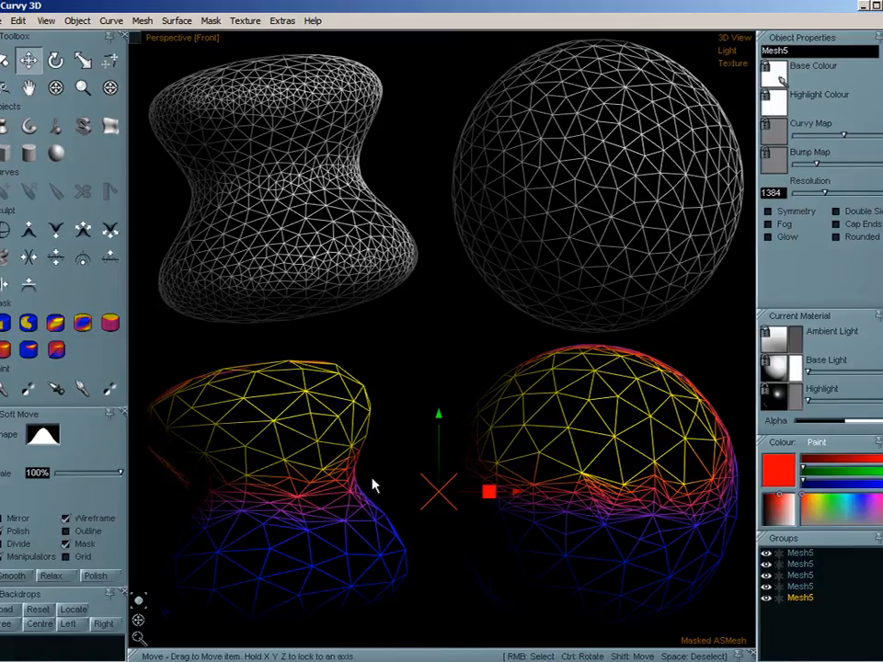
scroll(382, 467, "down", 3)
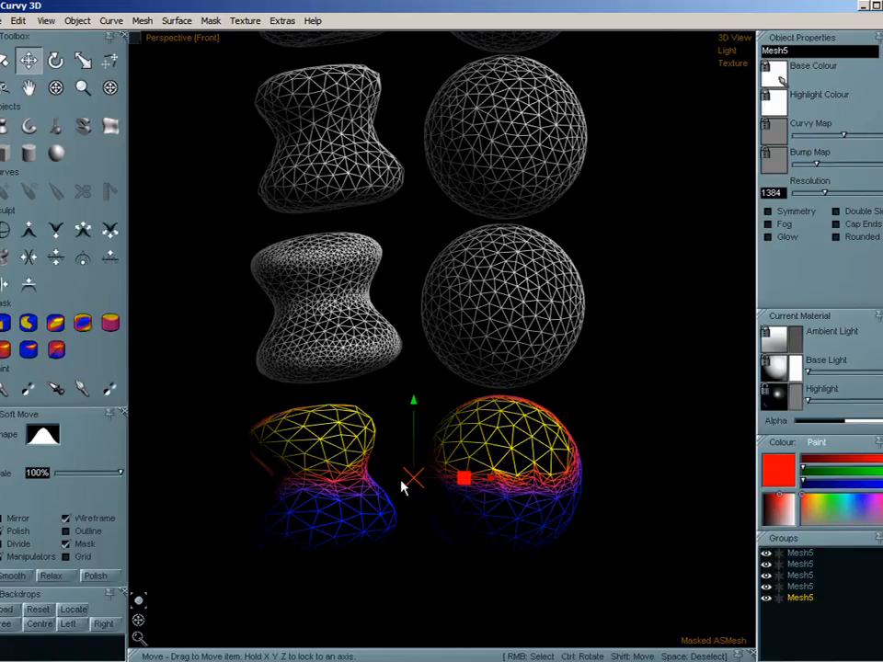
mouse_move(414, 407)
left_mouse_down()
mouse_move(419, 339)
mouse_move(417, 404)
left_mouse_up()
left_click(109, 60)
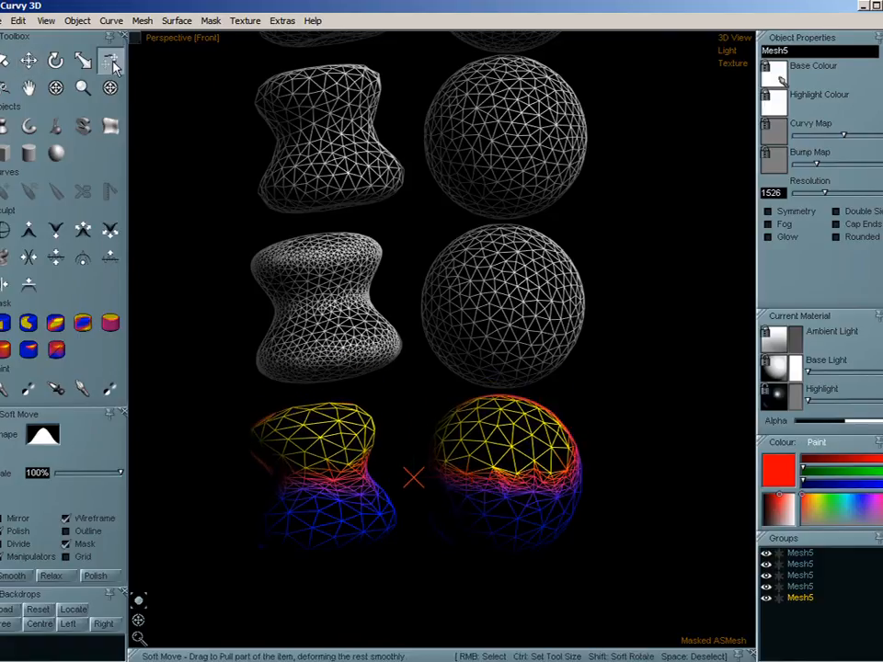
left_click(55, 60)
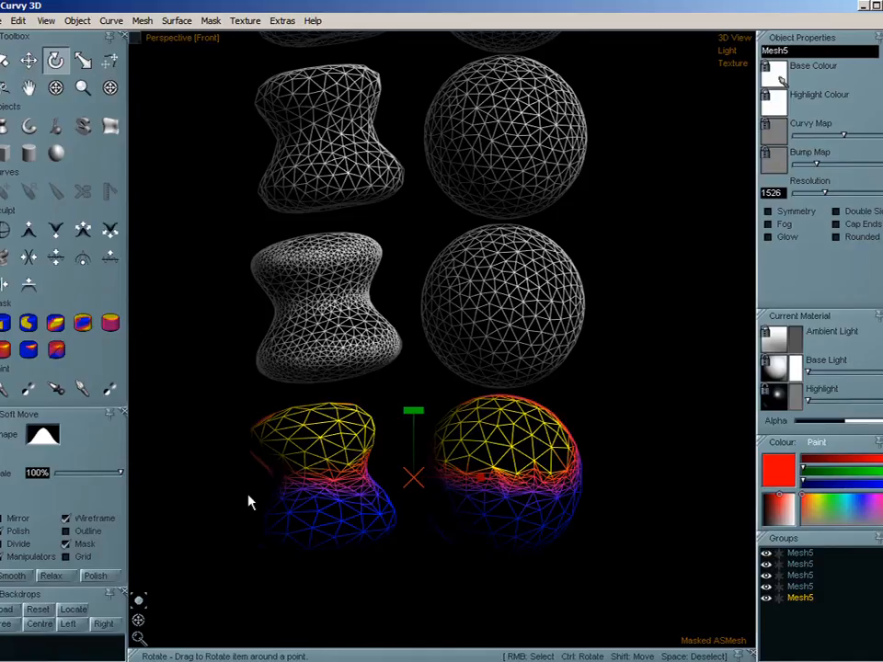
left_click_drag(248, 498, 306, 488)
- Hide the three mesh copies between the original and the bent mesh, and clear the selection
double_click(802, 586)
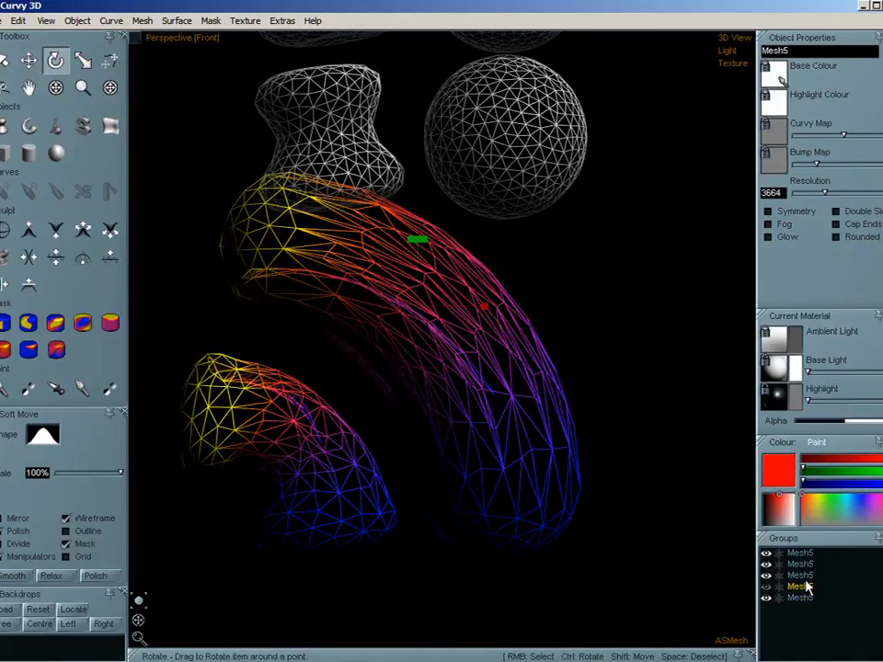
double_click(803, 575)
double_click(803, 564)
left_click(800, 554)
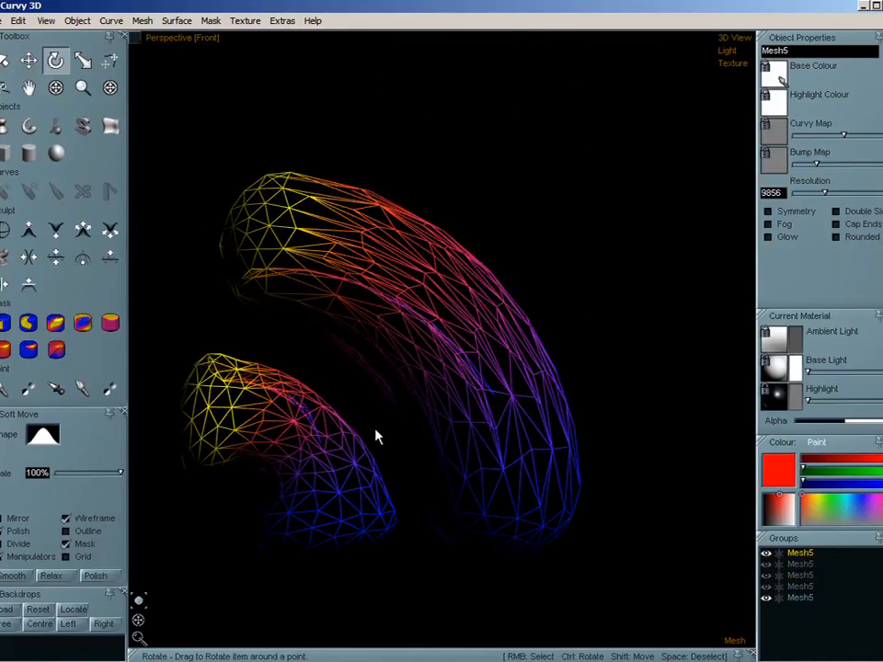
key("space")
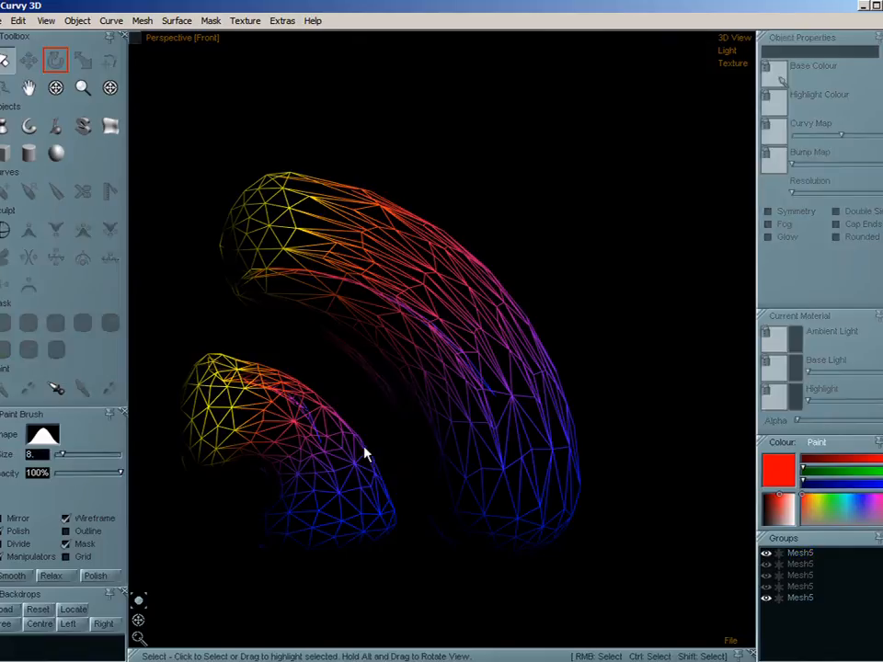
- Check the bent mesh in shaded view, then select it and show its wireframe
left_click(322, 525)
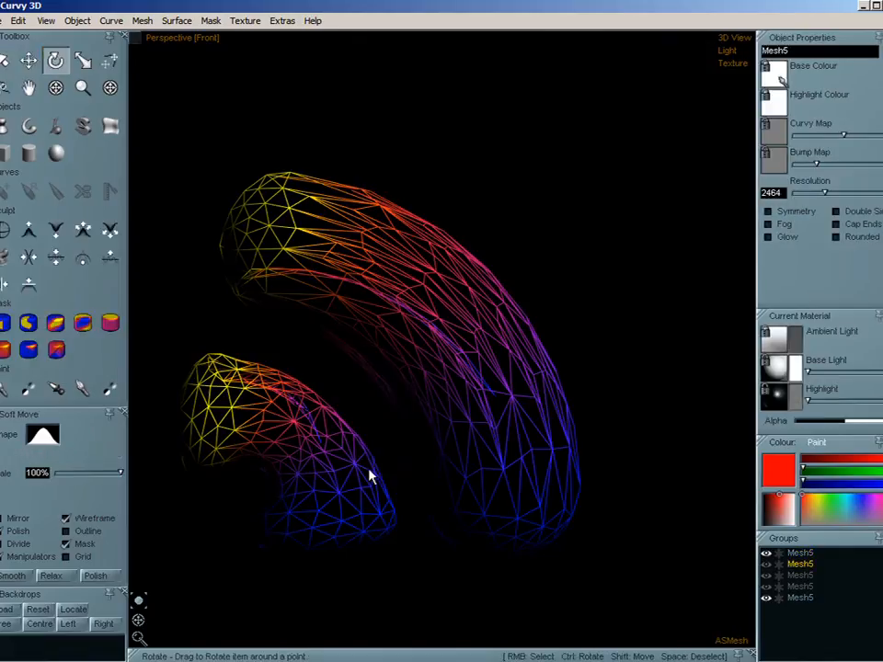
key("space")
key("w")
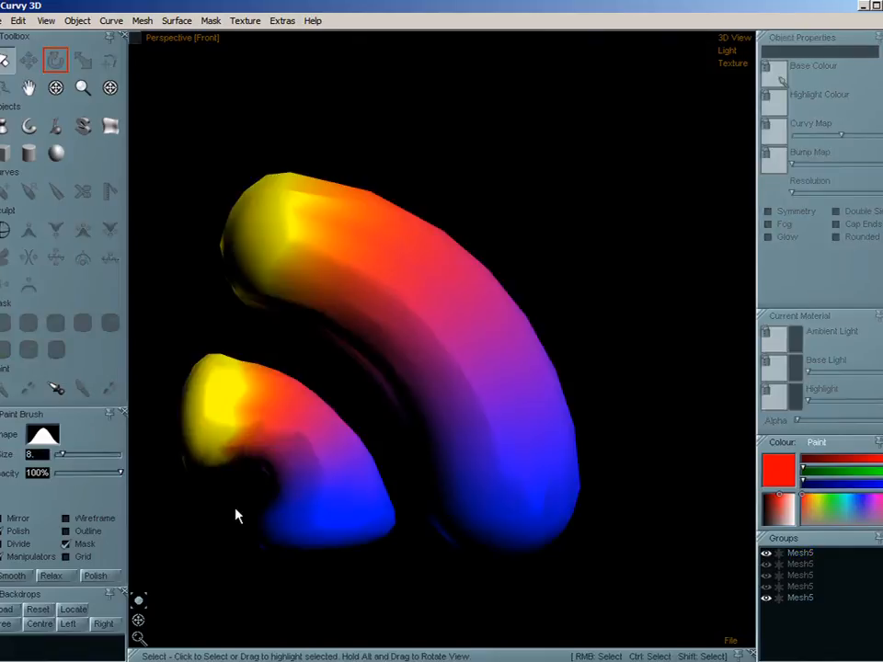
left_click(473, 381)
key("w")
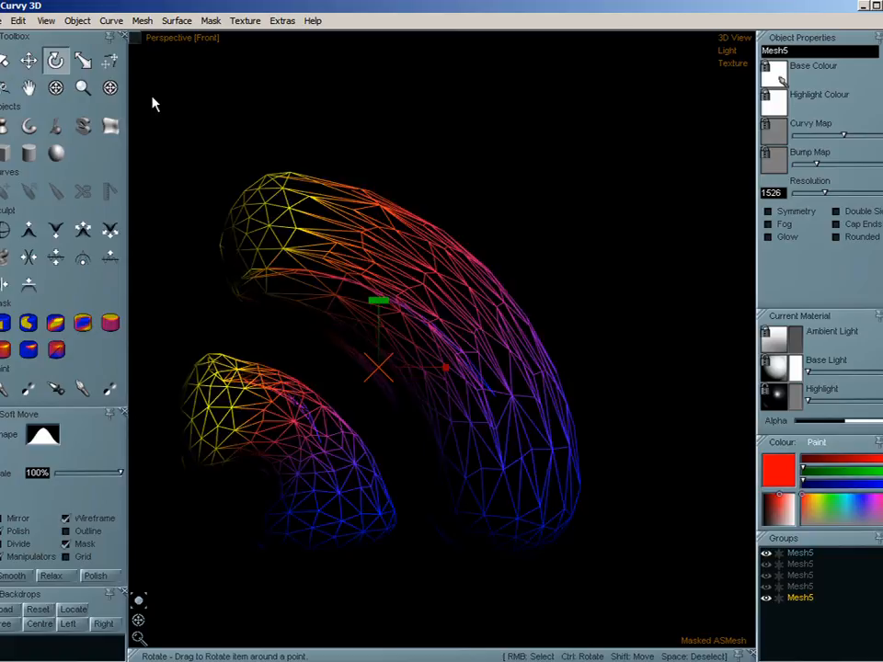
- Polish the masked bent mesh repeatedly to even out the stretched triangles along both arcs
key("shift+p")
key("p")
key("p")
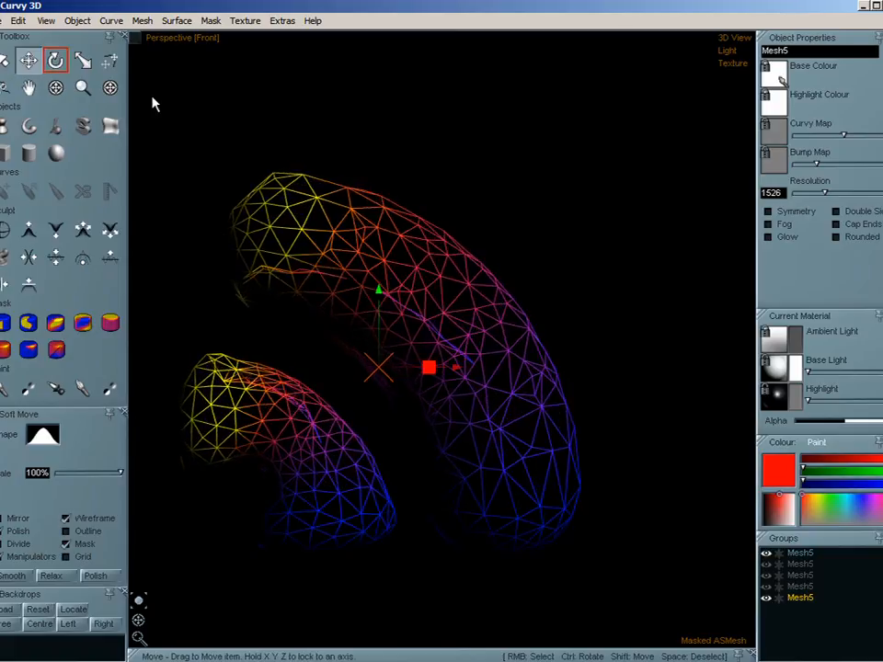
key("p")
key("p")
key("p")
key("p")
key("p")
key("p")
key("p")
key("p")
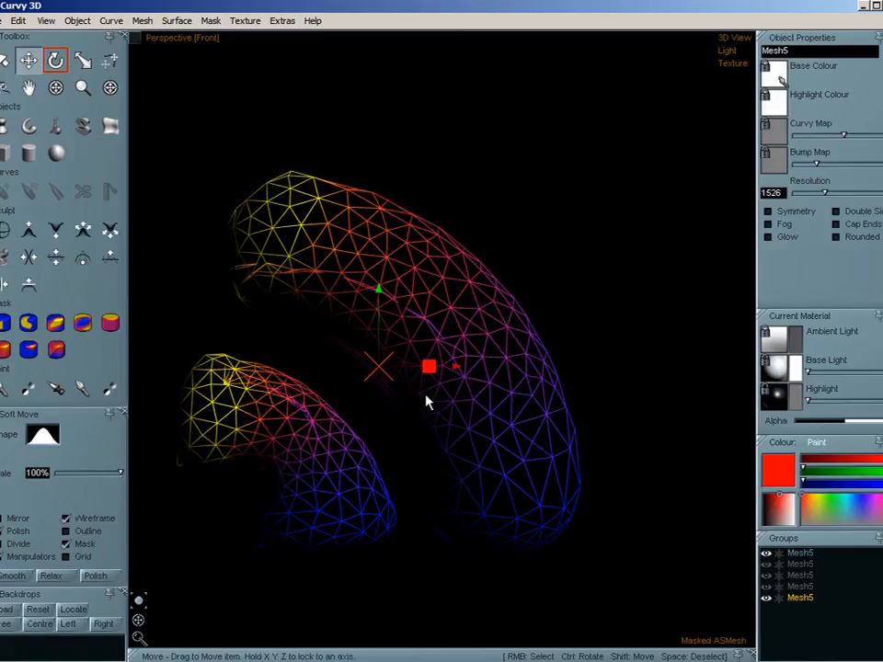
- Hide the wireframe and clear the mask from the bent mesh
key("w")
middle_click_drag(430, 415, 458, 420)
key("space")
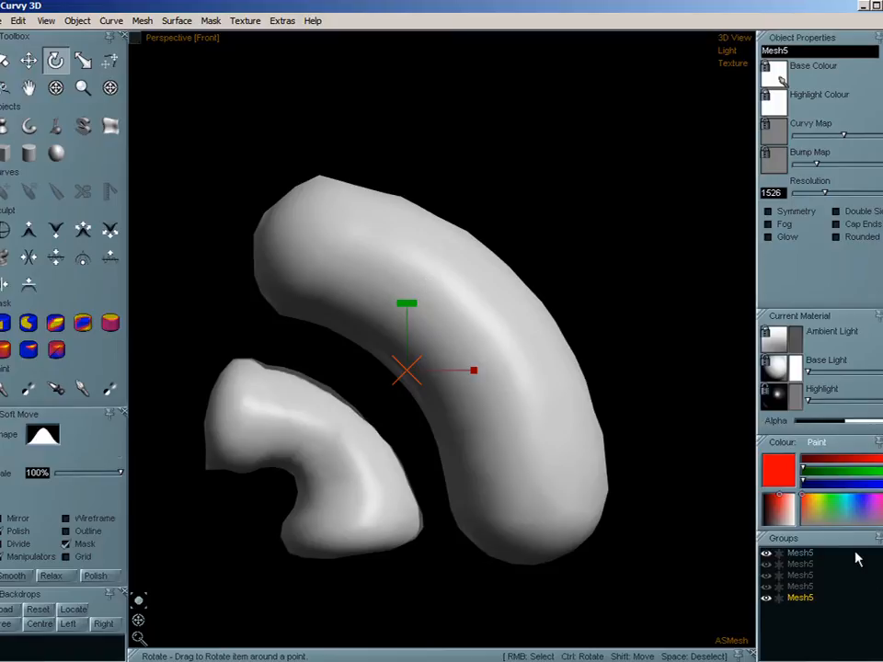
- Delete the bent mesh, then select the last remaining Mesh5 copy in the groups and unhide it
key("Delete")
left_click(796, 591)
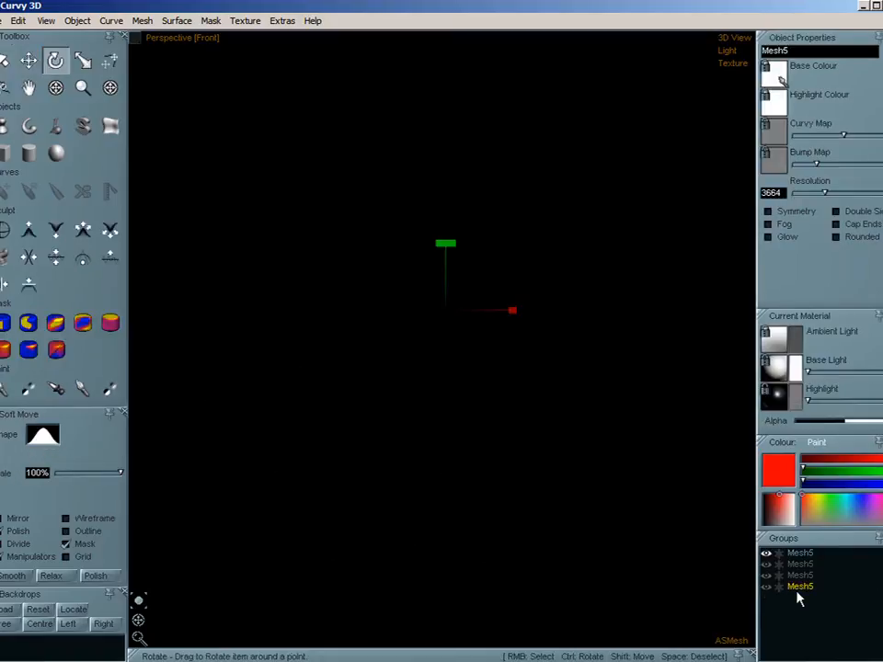
key("h")
scroll(371, 264, "up", 5)
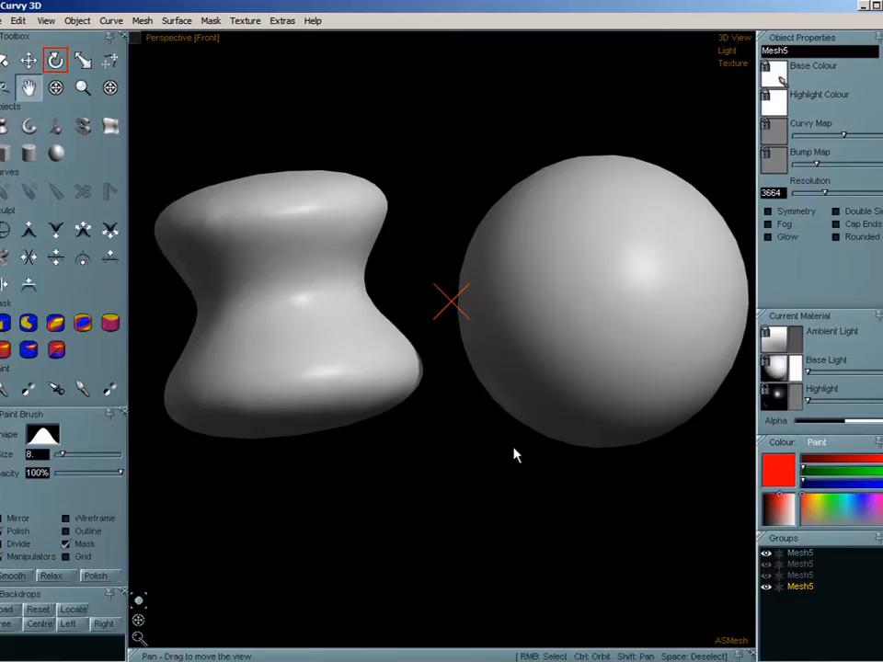
middle_click_drag(514, 448, 518, 403)
- Show the grid and hide the original Mesh5 at the top of the groups
left_click(141, 22)
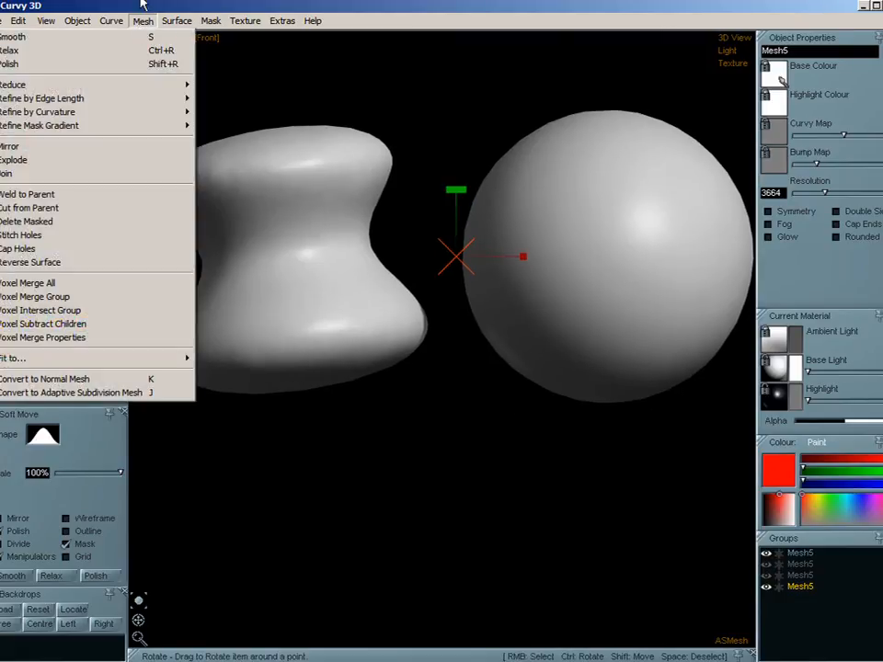
left_click(142, 5)
scroll(412, 369, "down", 6)
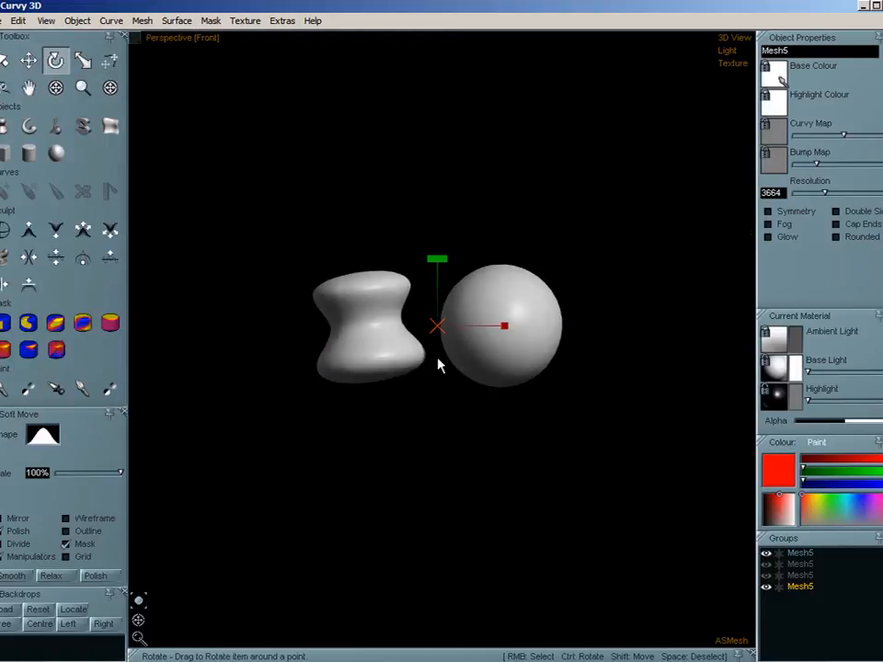
left_click(70, 557)
middle_click_drag(567, 240, 513, 372)
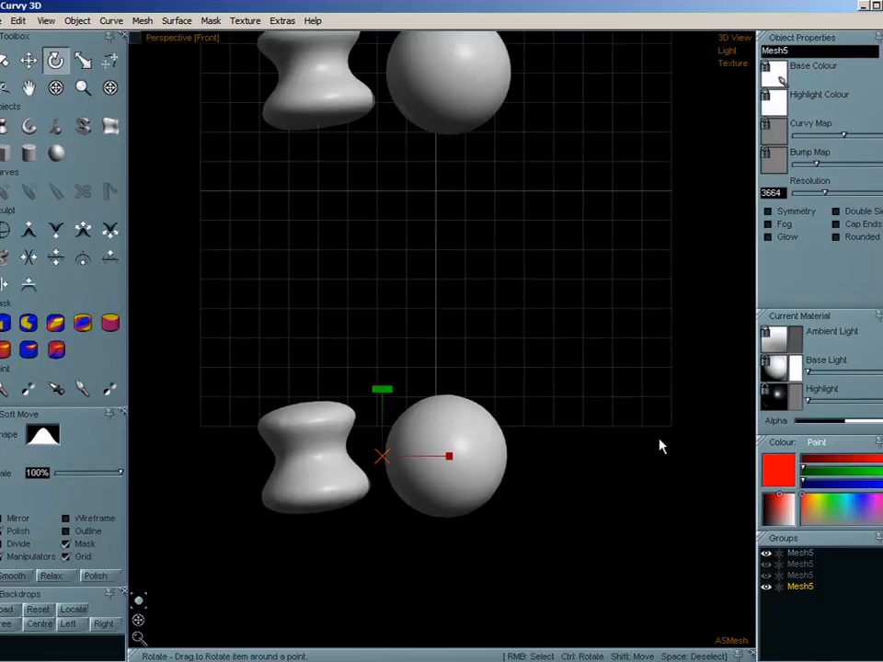
left_click(802, 553)
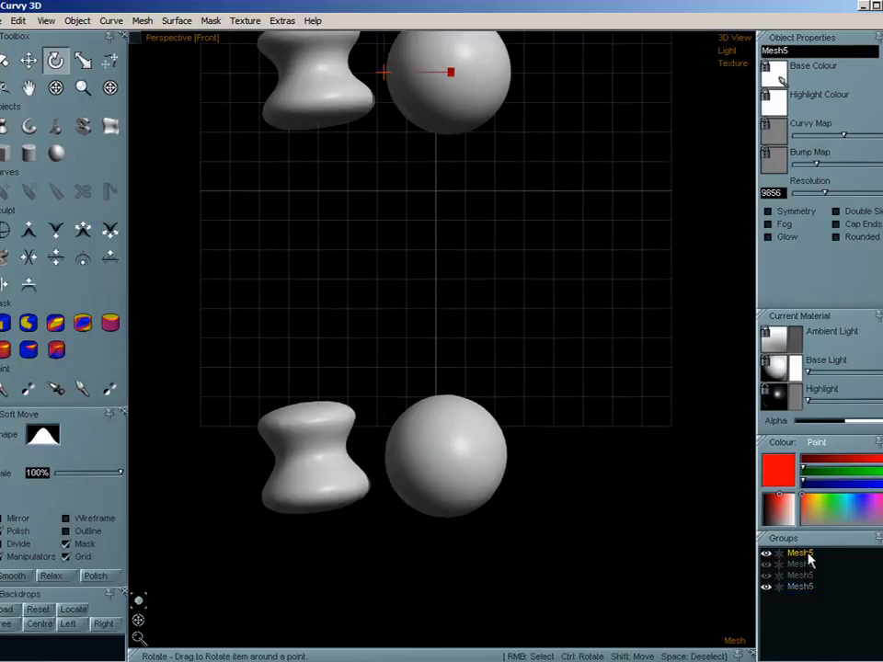
- Select the visible Mesh5 copy and move it up onto the grid, right of its original place
left_click(28, 59)
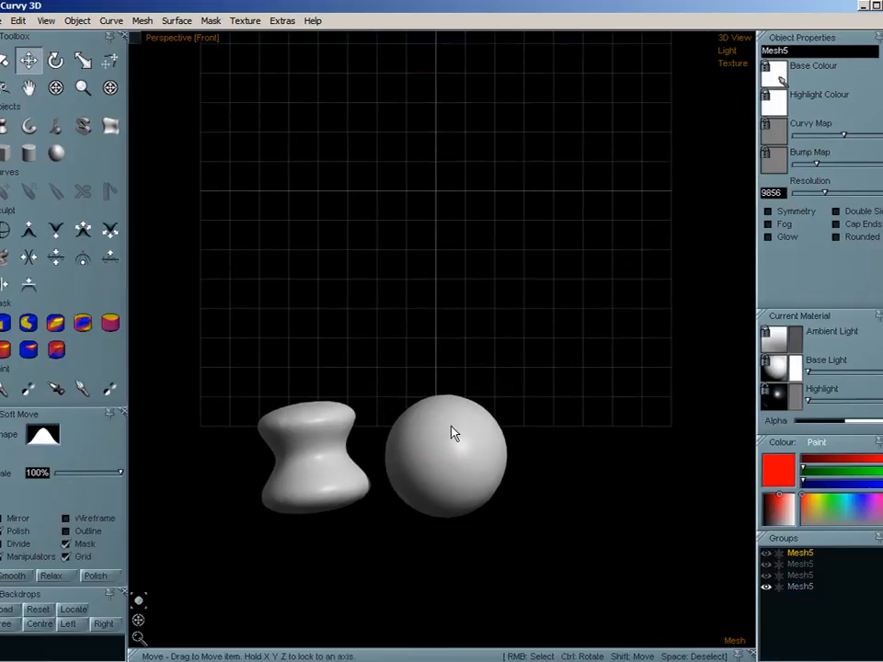
left_click(800, 587)
middle_click_drag(445, 467, 589, 324)
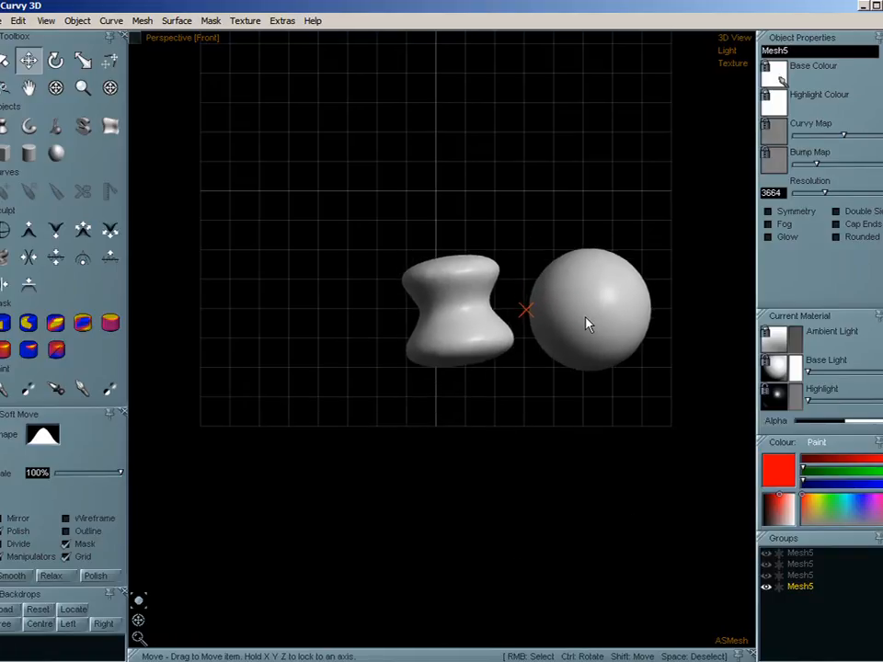
- Duplicate the visible mesh, move the duplicate below the grid and hide it
left_click(55, 60)
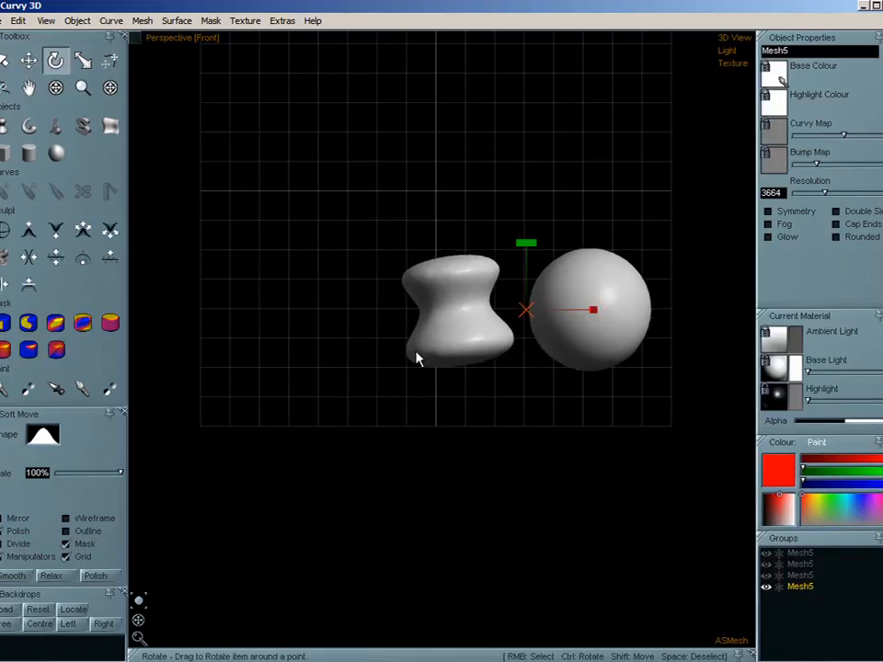
key("ctrl+v")
left_click_drag(491, 352, 511, 578)
key("h")
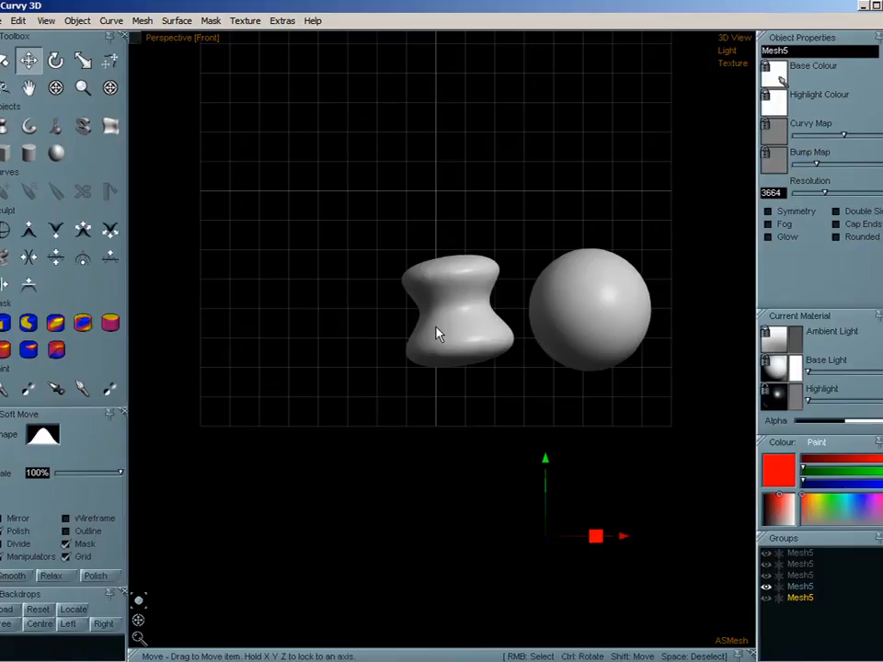
- Select the visible mesh and rotate it counterclockwise until the sphere sits above the lathe shape
right_click(436, 329)
scroll(444, 322, "up", 5)
middle_click_drag(444, 322, 404, 377)
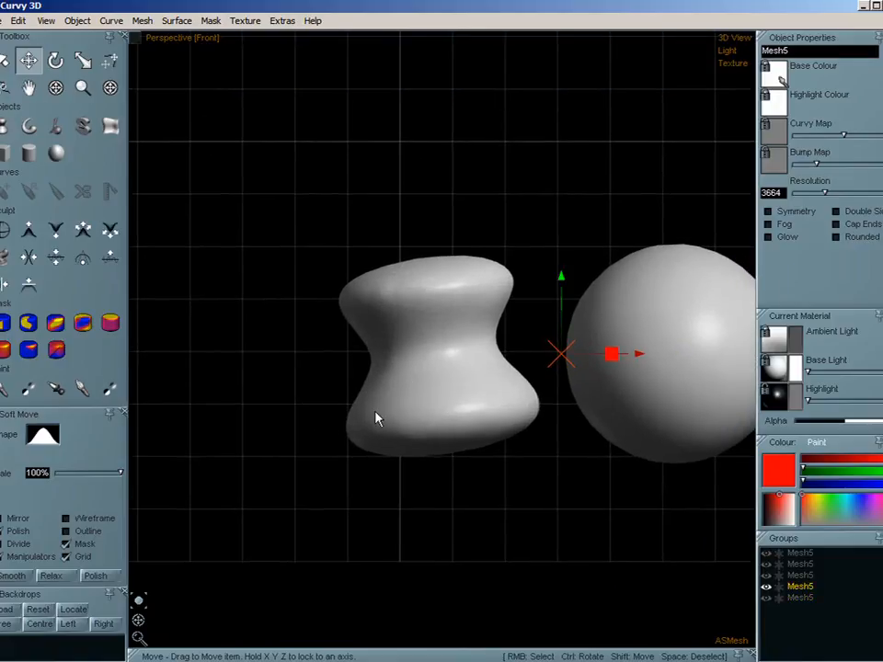
key("r")
key("e")
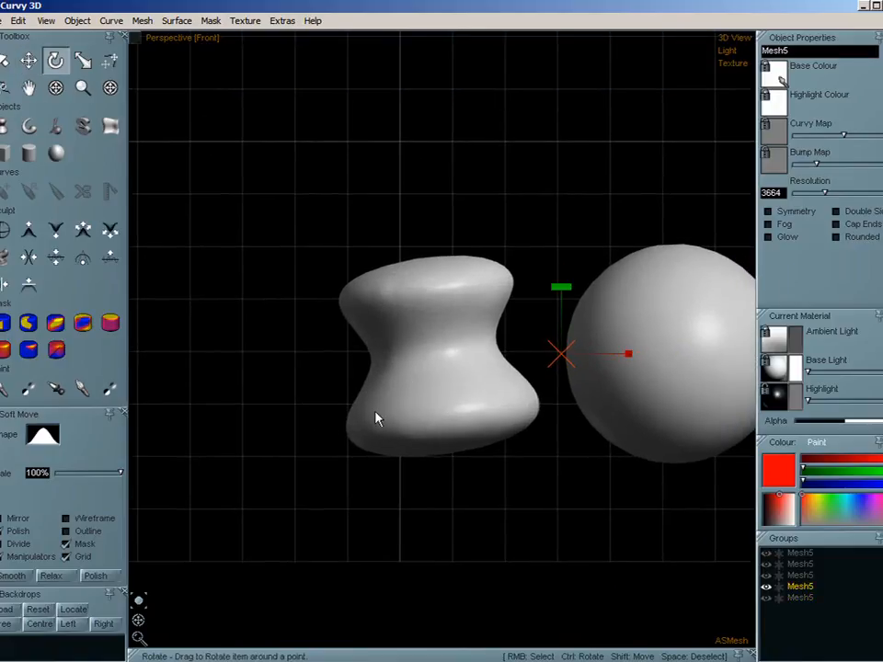
left_click_drag(376, 412, 404, 423)
middle_click_drag(406, 413, 415, 450)
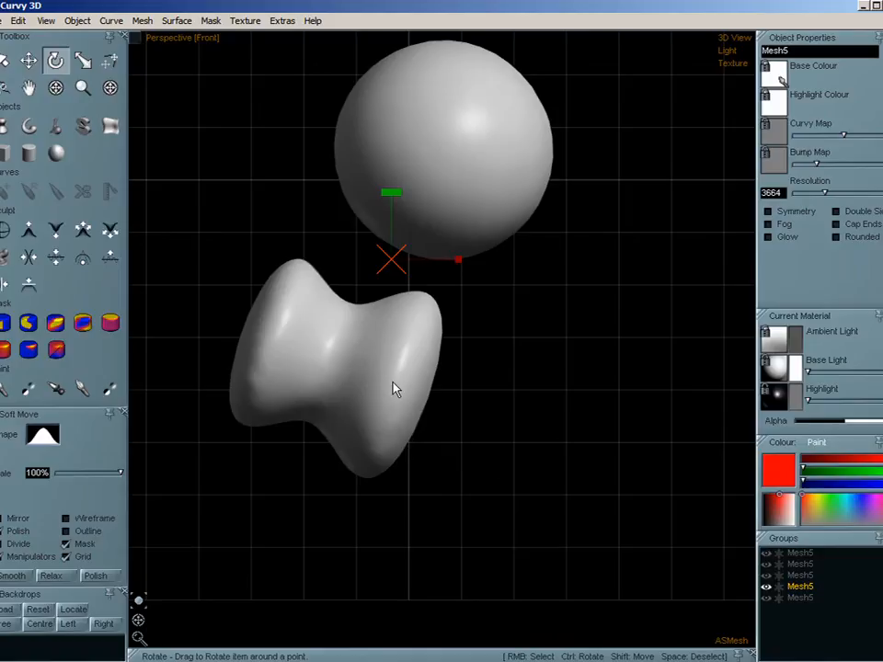
- Move the rotated mesh so both shapes straddle the grid's vertical centre line, then mirror it
left_click(29, 60)
left_click_drag(302, 246, 488, 451)
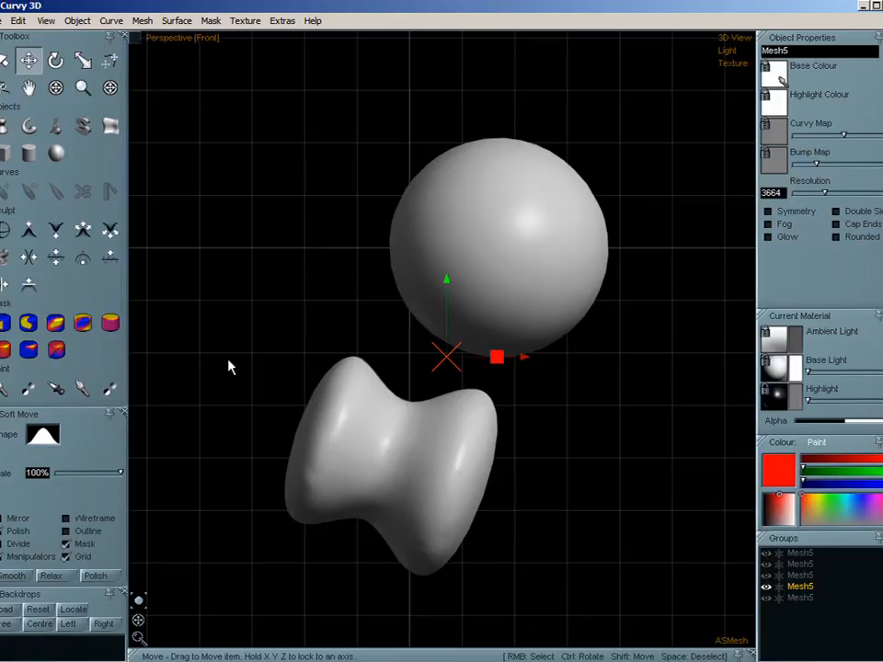
left_click(143, 20)
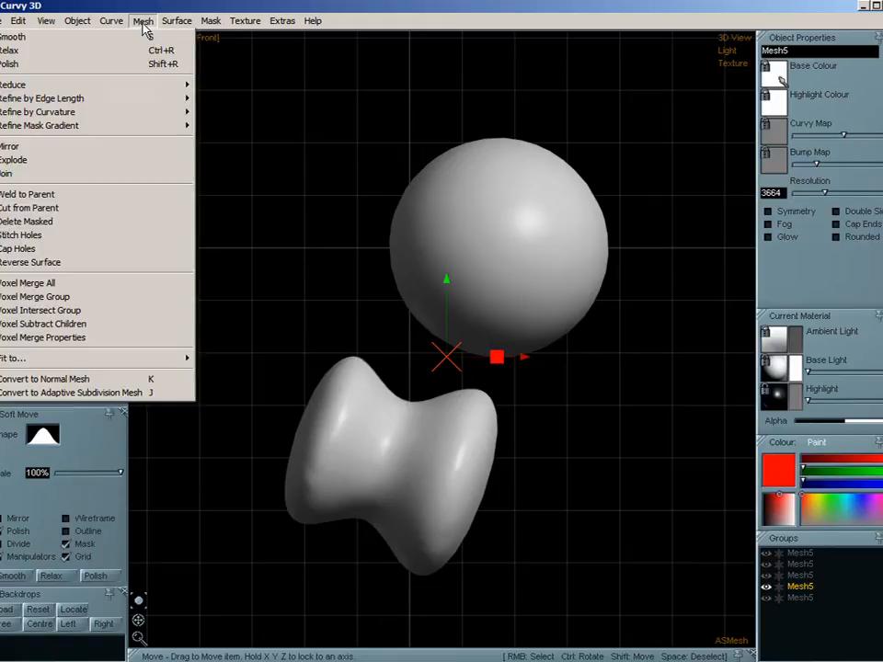
left_click(109, 152)
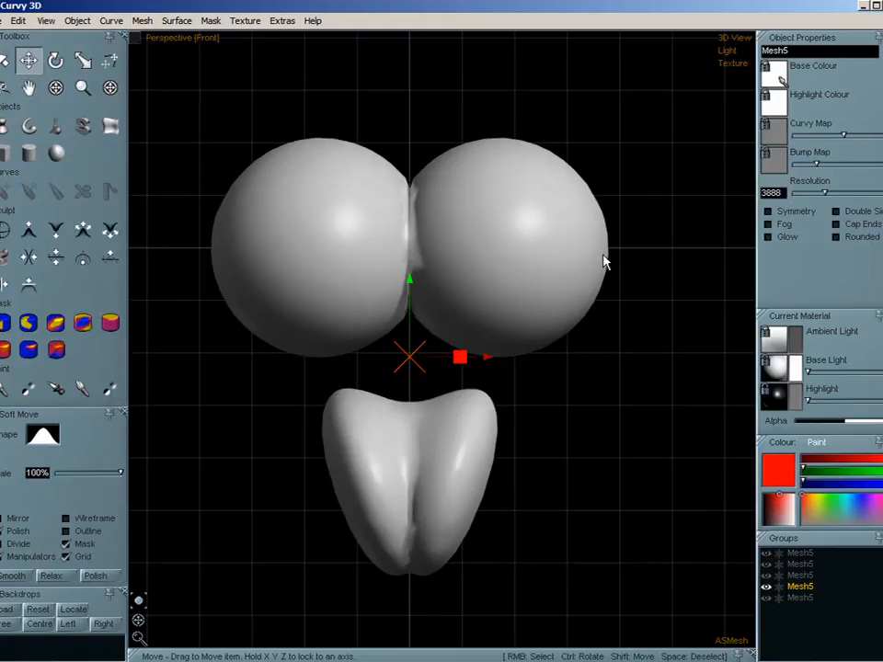
- Smooth the mirrored mesh repeatedly to blend the seam along the centre line
key("s")
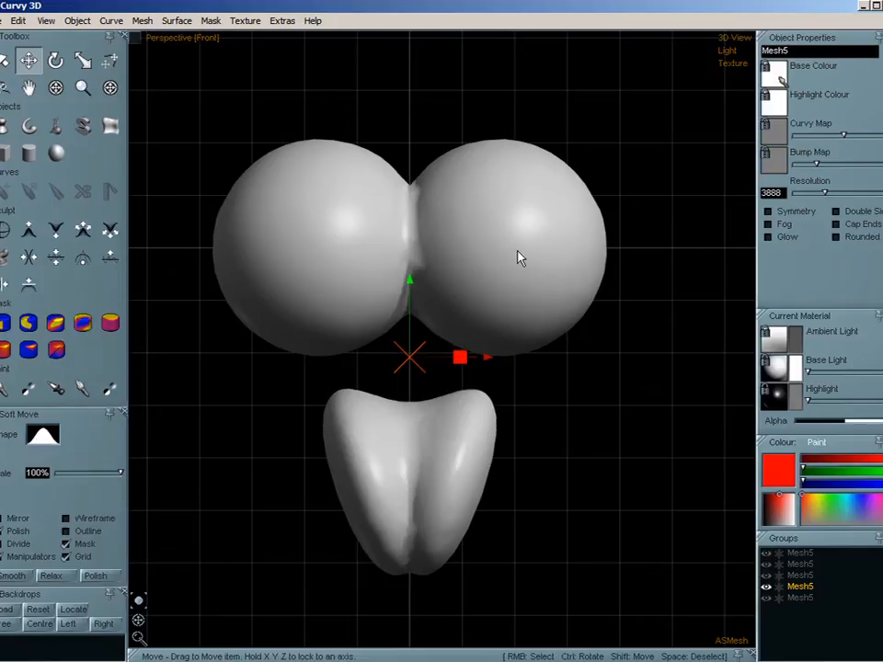
key("s")
key("s")
key("s")
key("s")
key("s")
key("s")
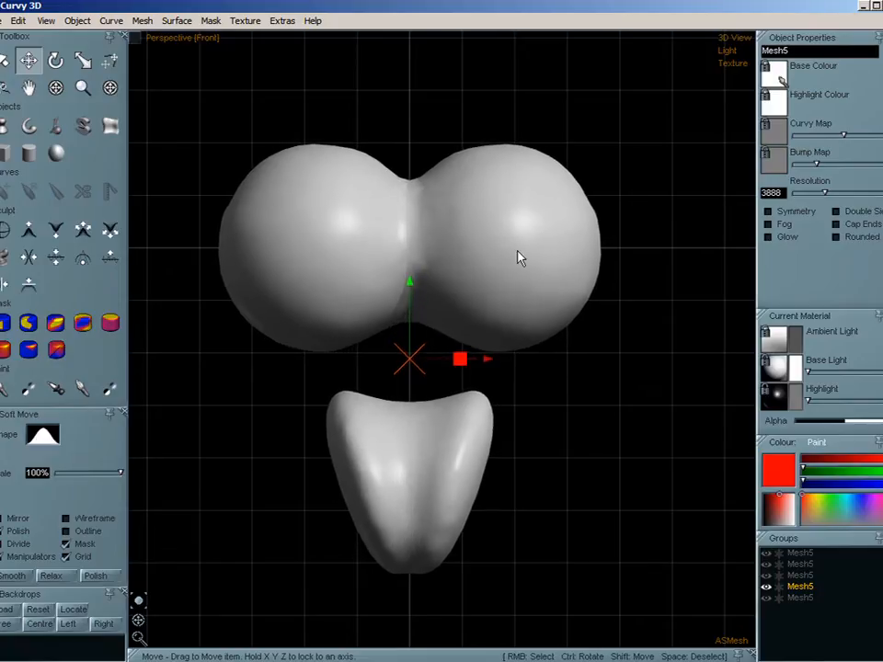
key("s")
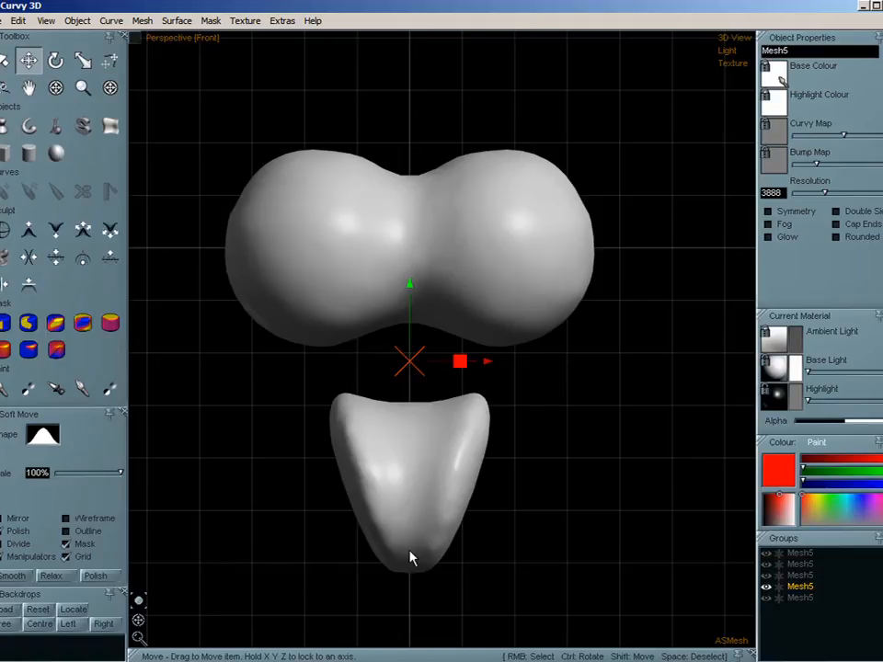
- Examine the wireframe along the mirrored mesh's seam, then return to shaded view
key("w")
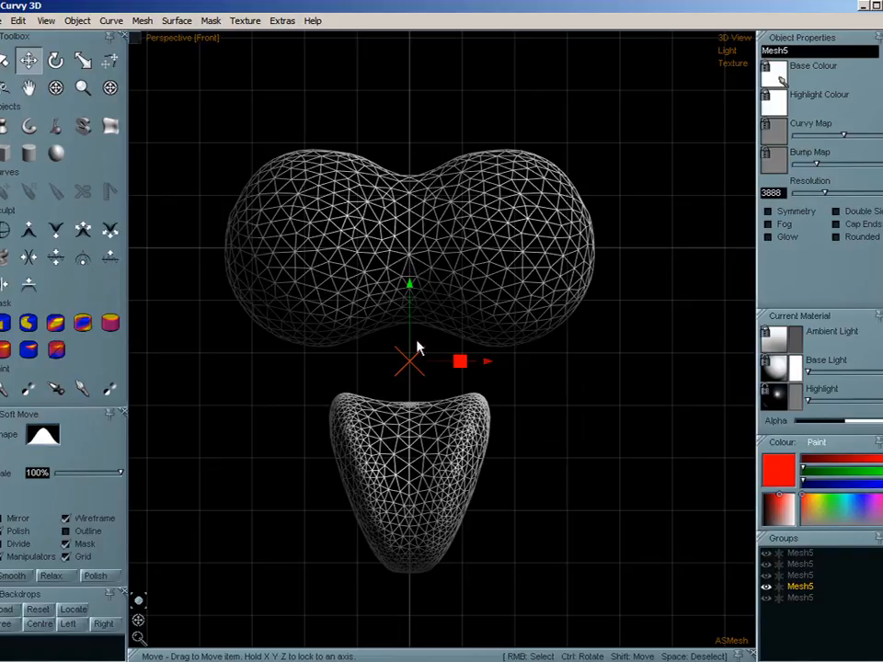
key("w")
mouse_move(137, 622)
left_mouse_down()
mouse_move(89, 641)
mouse_move(127, 623)
left_mouse_up()
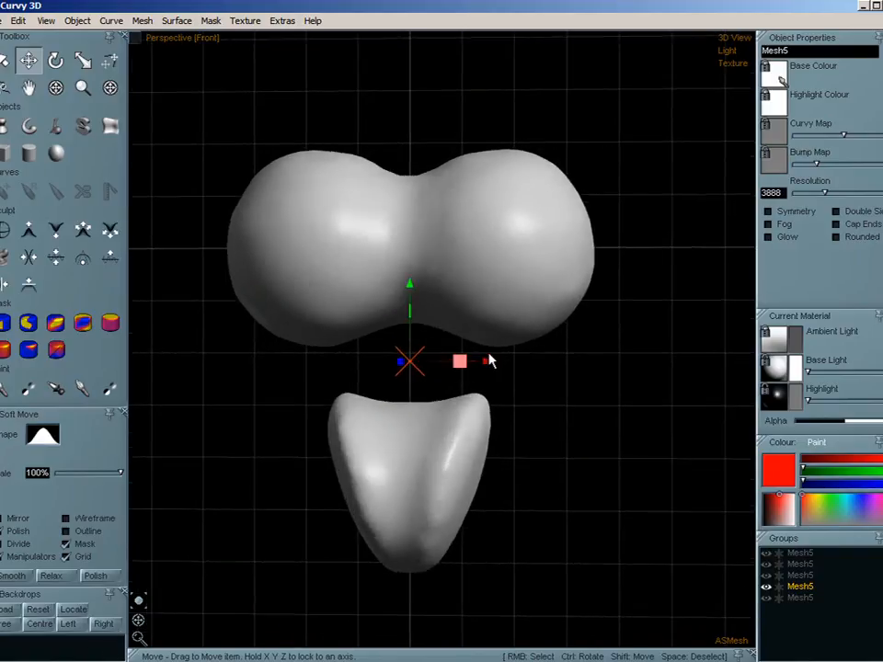
- Explode the mirrored mesh into separate parts, then move the lower lathe part and the double sphere apart
left_click(141, 22)
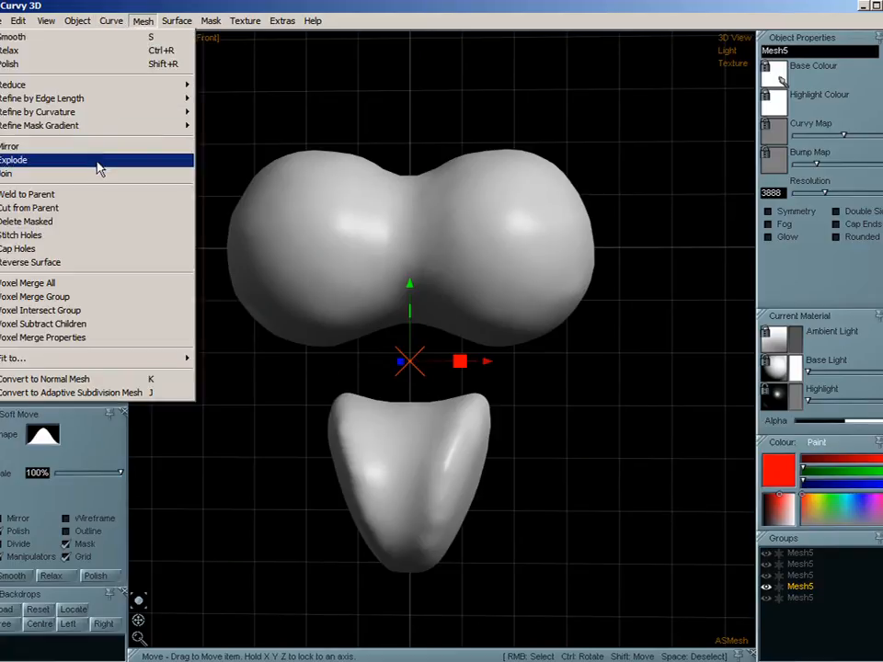
left_click(100, 168)
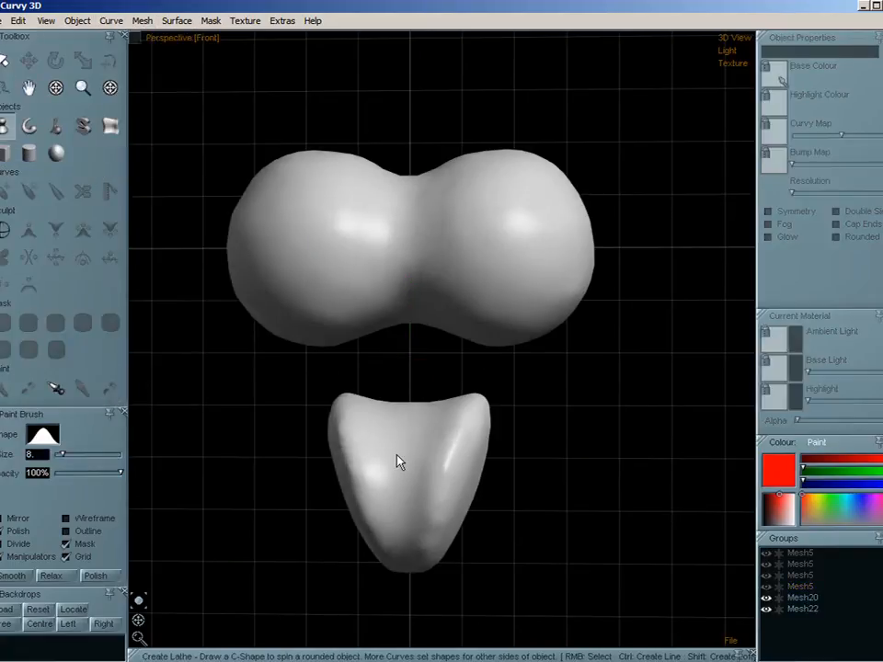
left_click(801, 608)
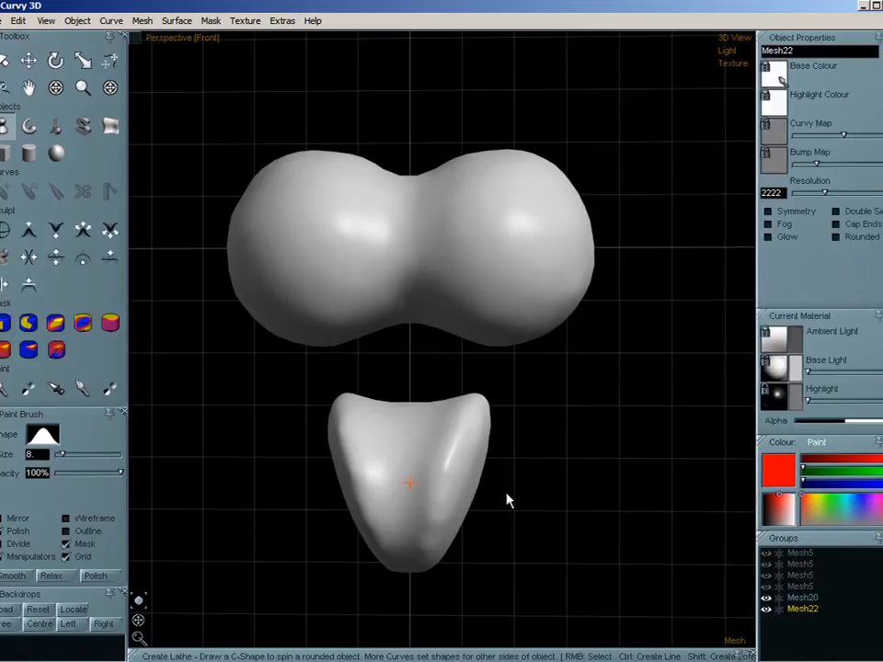
right_click(429, 470)
right_click(428, 471)
left_click_drag(436, 463, 314, 486)
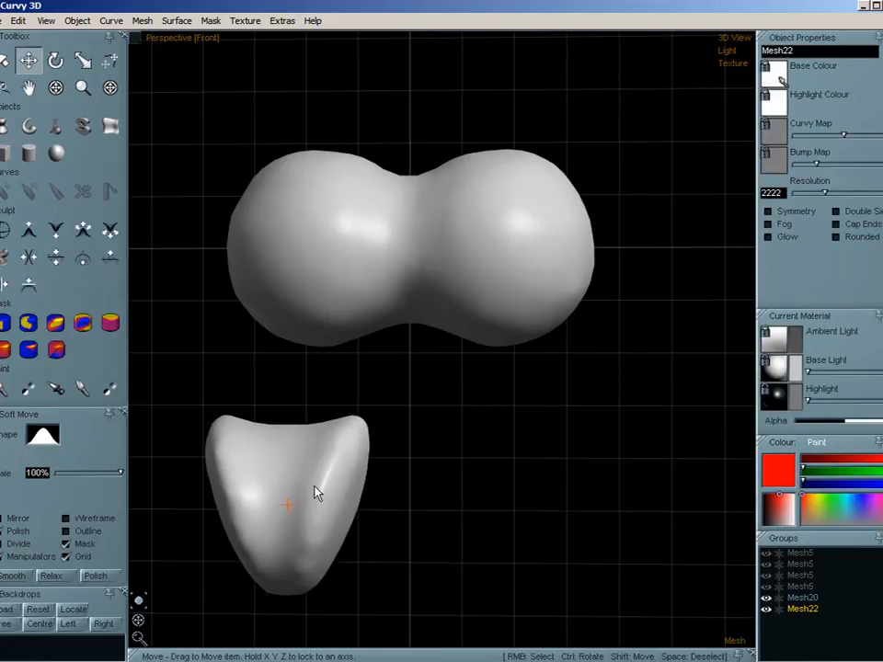
right_click(408, 232)
left_click_drag(376, 300, 516, 305)
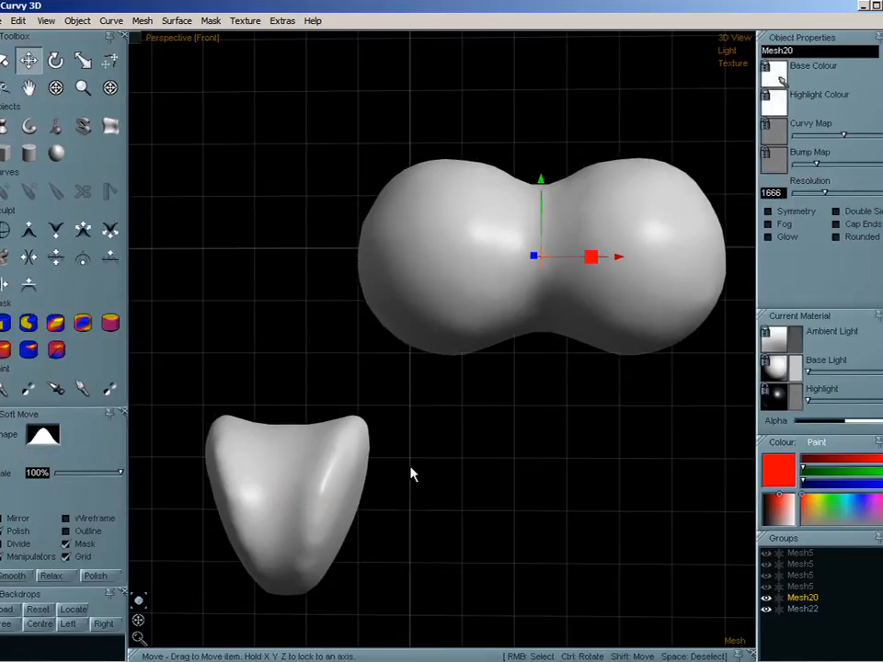
- Move the lathe part up to overlap the double sphere's left side and make Mesh22 a child of Mesh20
right_click(327, 492)
left_click_drag(327, 492, 345, 305)
left_click_drag(807, 608, 811, 599)
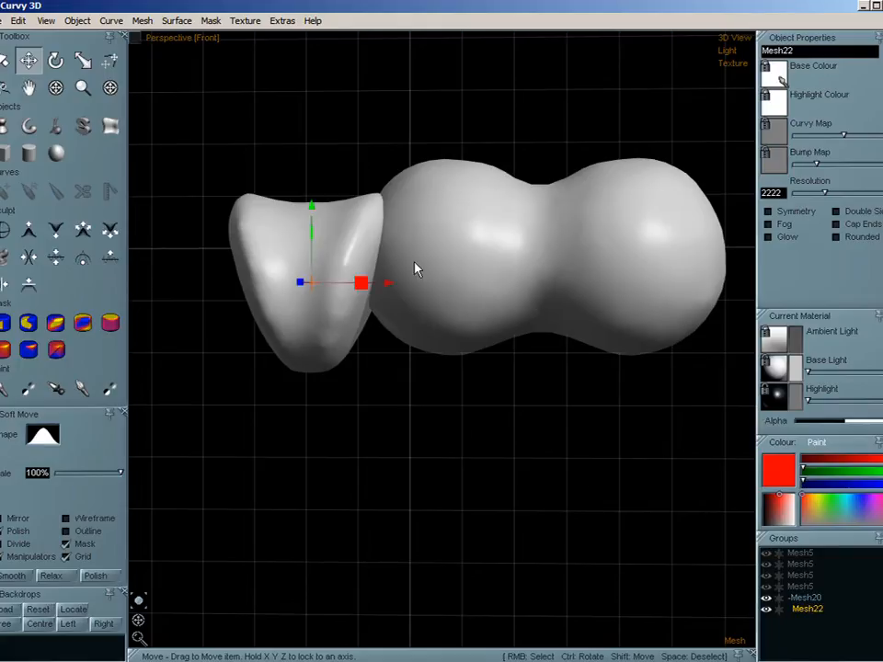
- Weld the lathe part Mesh22 to its parent, the double-sphere mesh
middle_click_drag(419, 247, 397, 333)
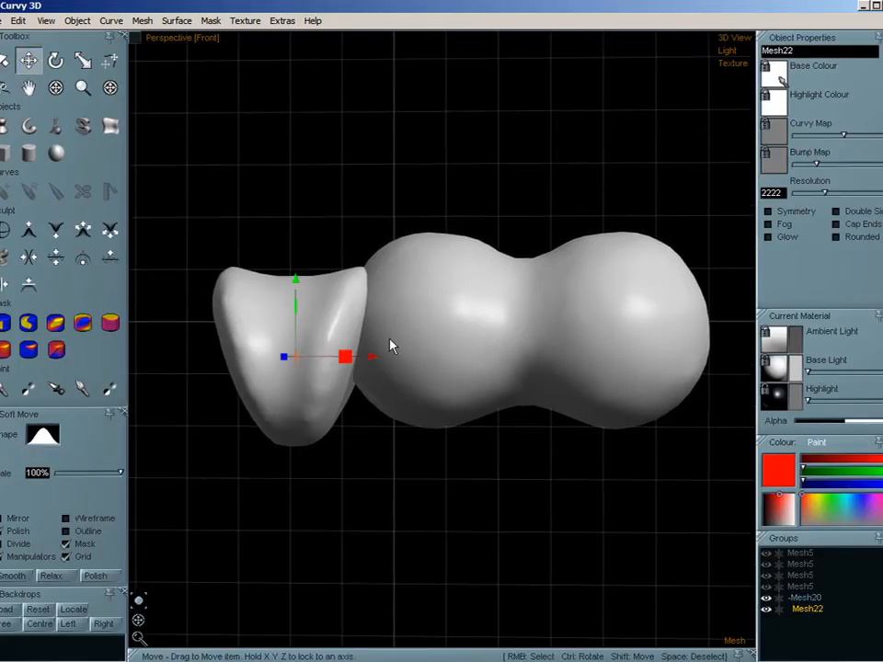
key("w")
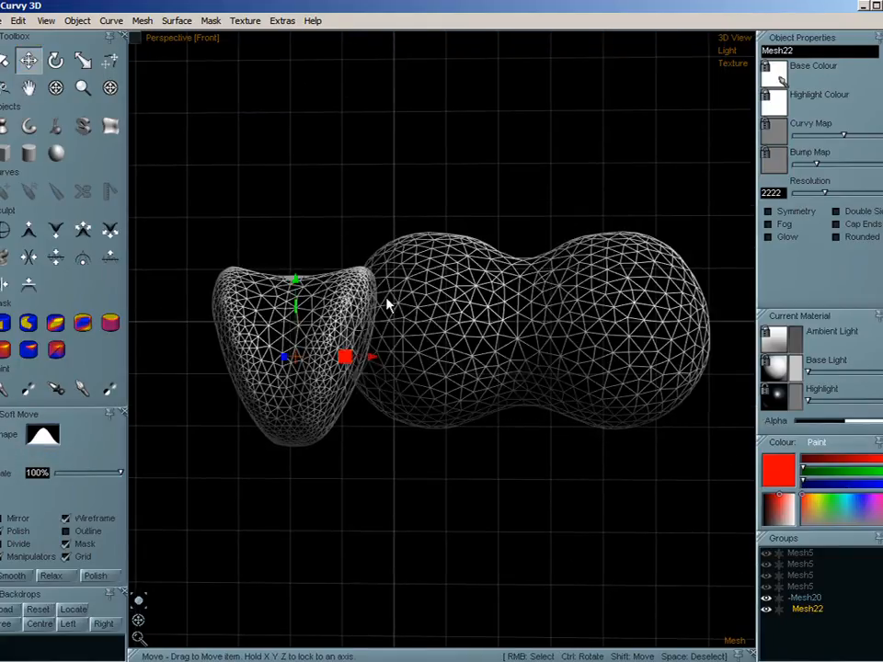
key("w")
scroll(369, 307, "up", 3)
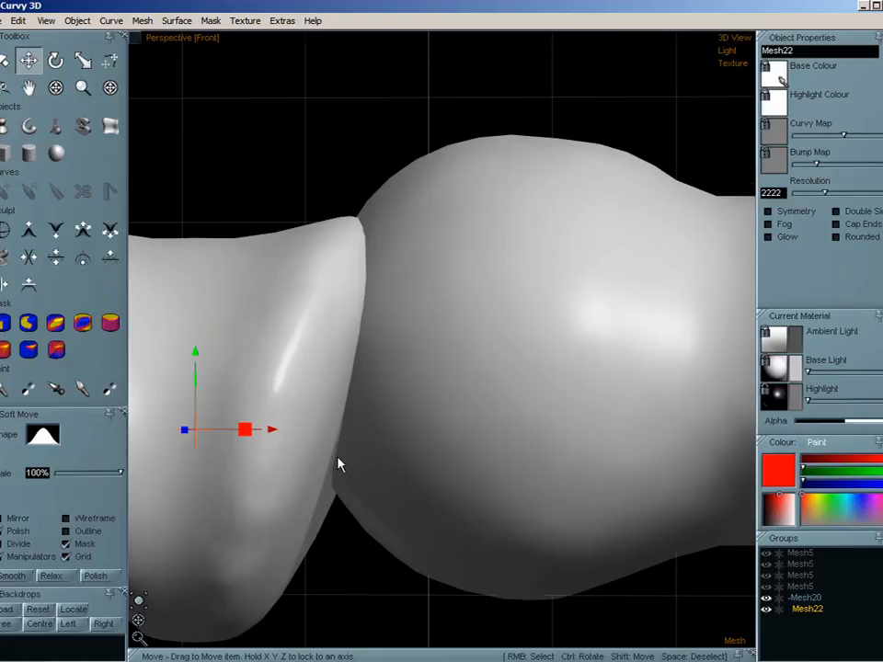
scroll(336, 463, "down", 2)
key("w")
key("w")
scroll(373, 468, "down", 2)
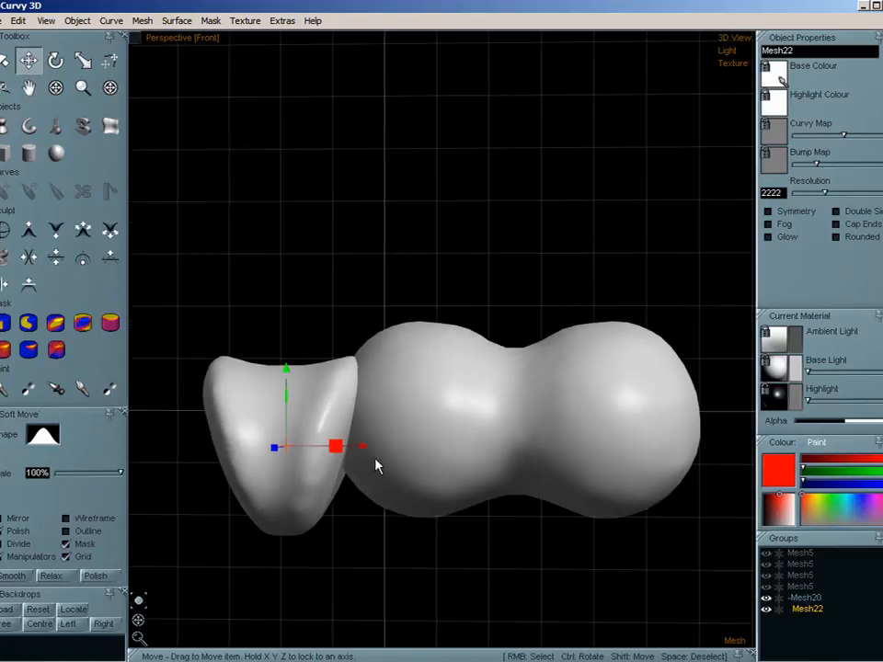
middle_click_drag(374, 467, 384, 392)
left_click(144, 21)
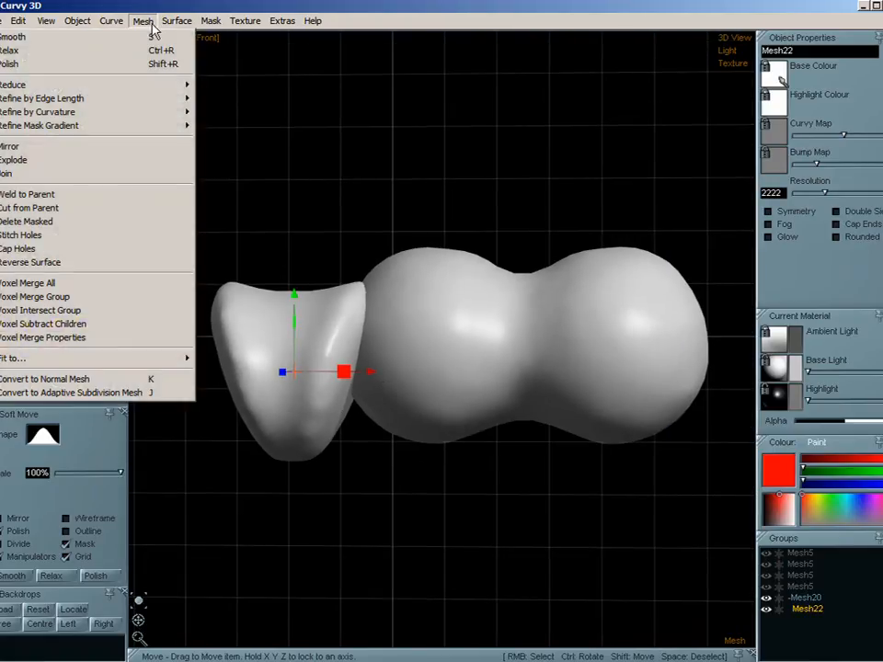
left_click(88, 206)
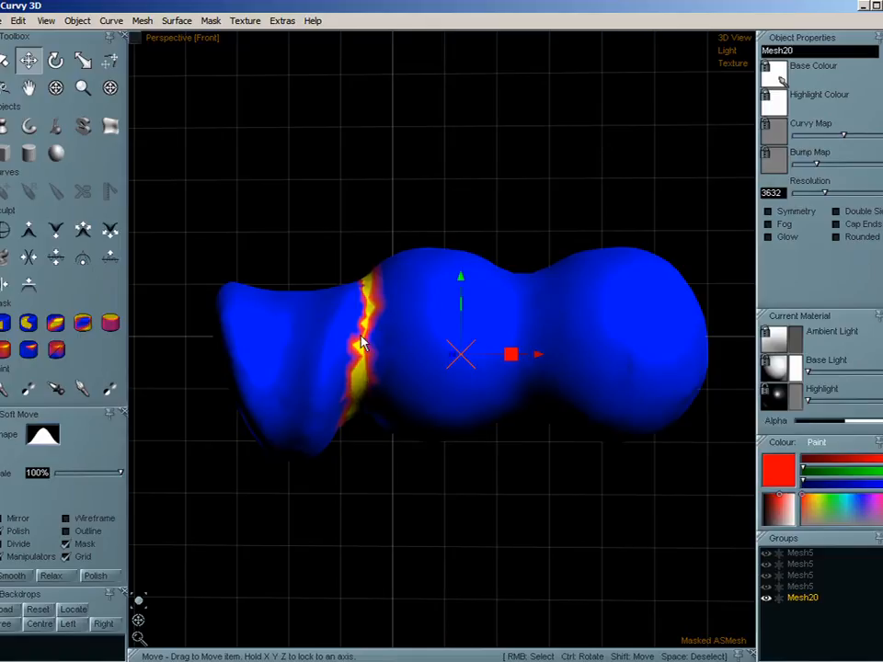
- Smooth the masked weld seam between the lathe part and the double sphere, then clear the mask
key("ctrl+z")
key("ctrl+z")
key("ctrl+z")
key("ctrl+z")
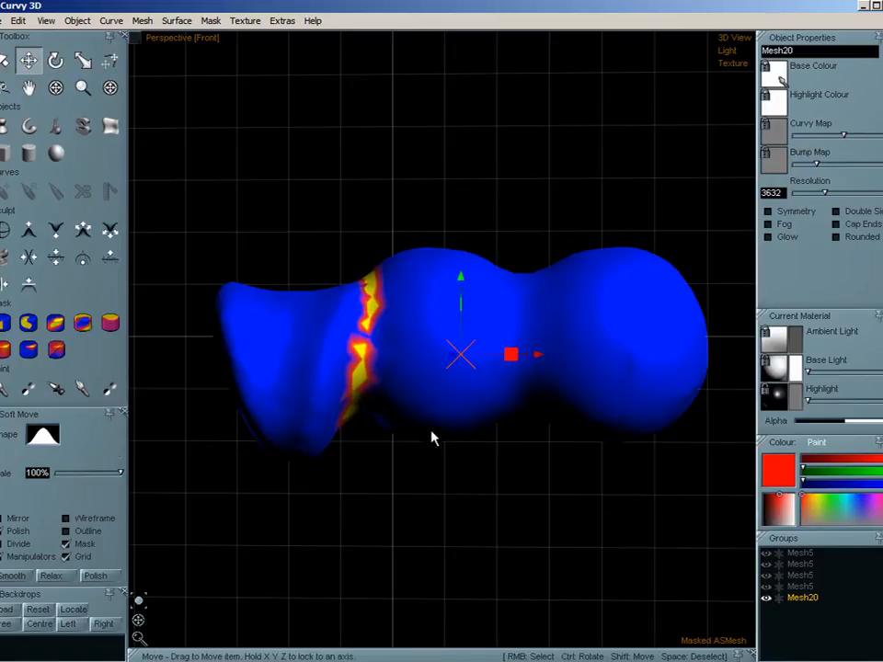
key("ctrl+z")
key("ctrl+z")
key("ctrl+z")
key("ctrl+z")
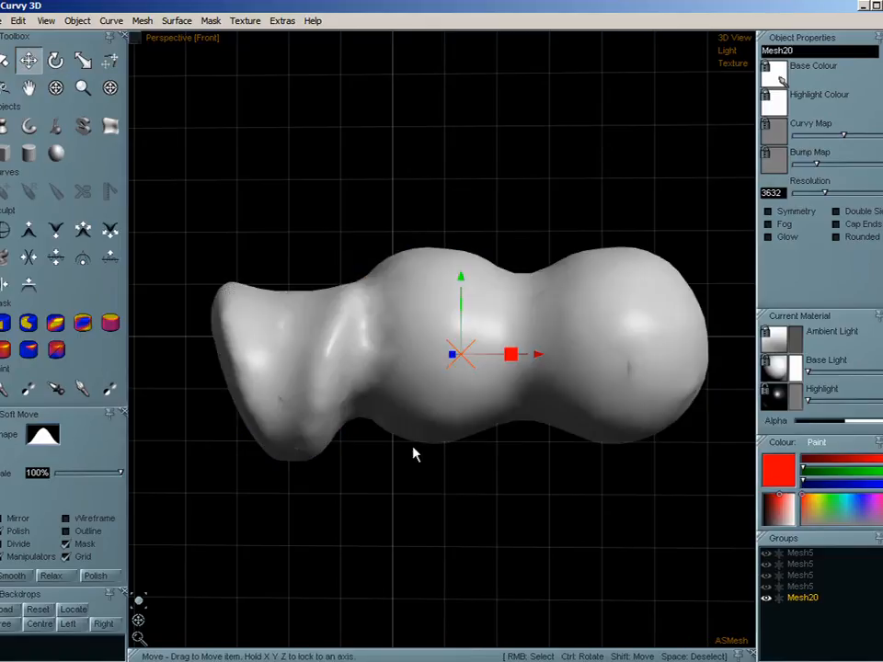
scroll(370, 396, "up", 3)
key("ctrl")
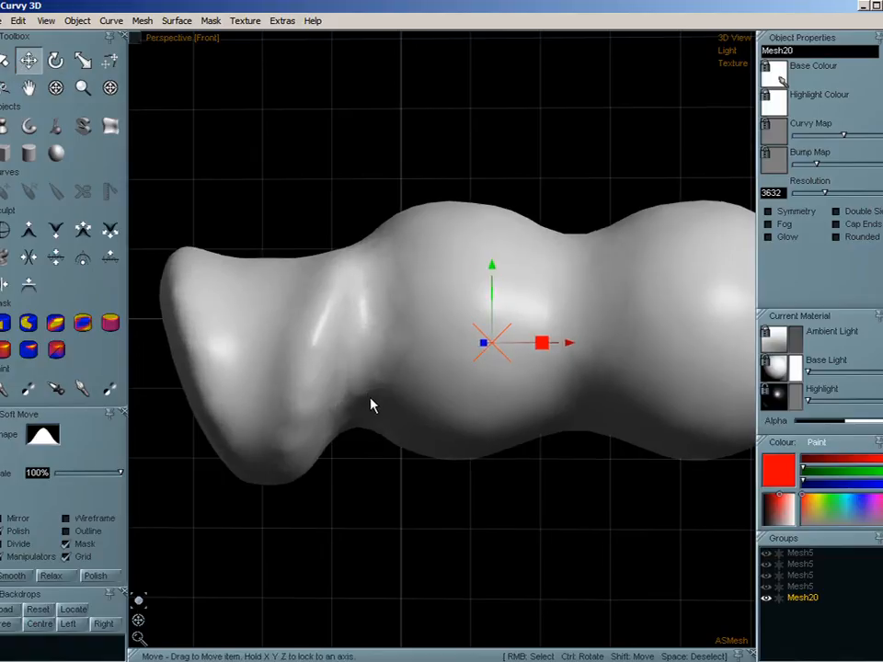
key("ctrl")
scroll(384, 398, "down", 2)
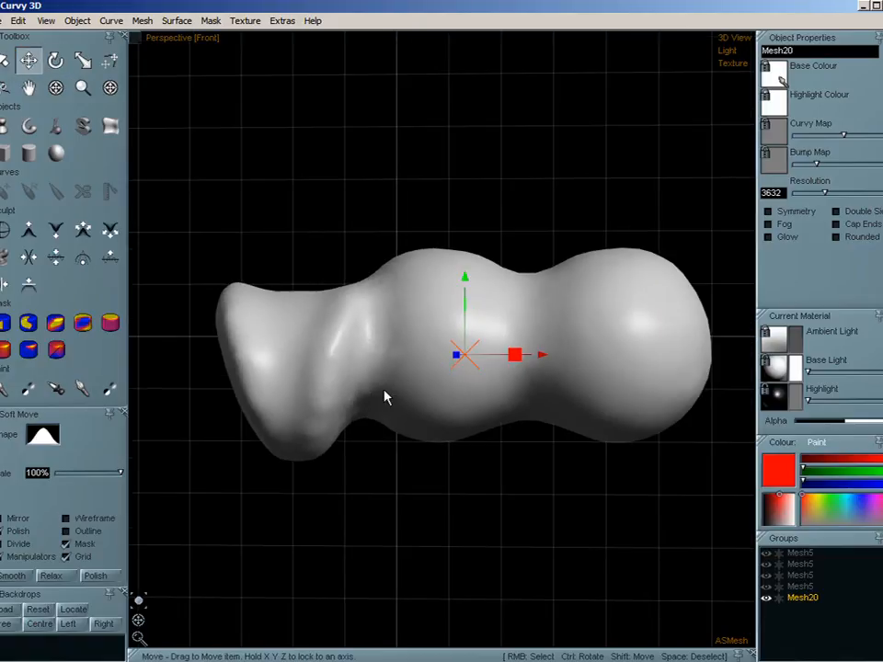
- Rotate the welded mesh upright with the lathe end on top and centre it in the viewport
left_click(55, 60)
left_click_drag(512, 395, 457, 426)
left_click_drag(563, 450, 478, 442, "shift")
left_click(149, 24)
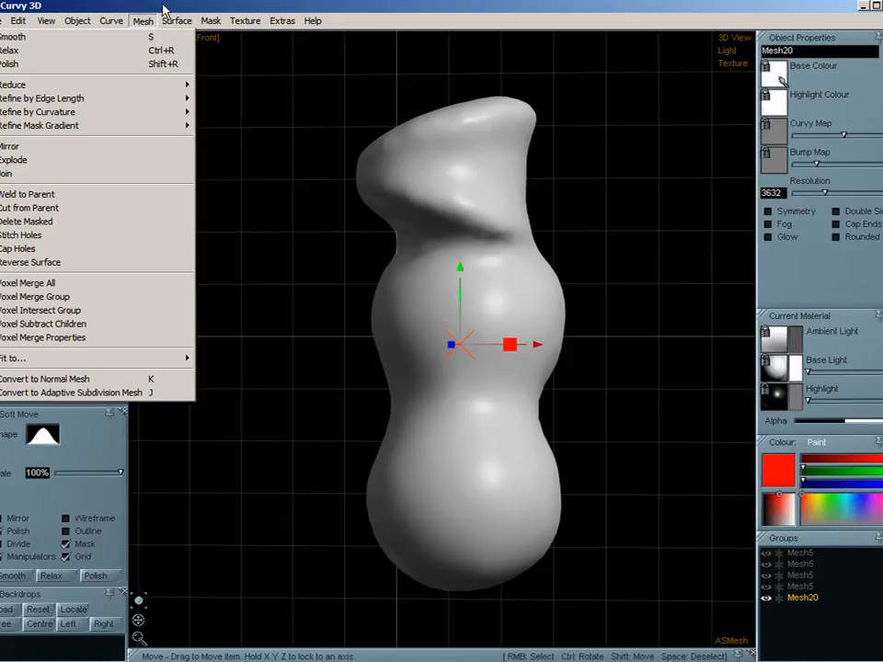
left_click(164, 10)
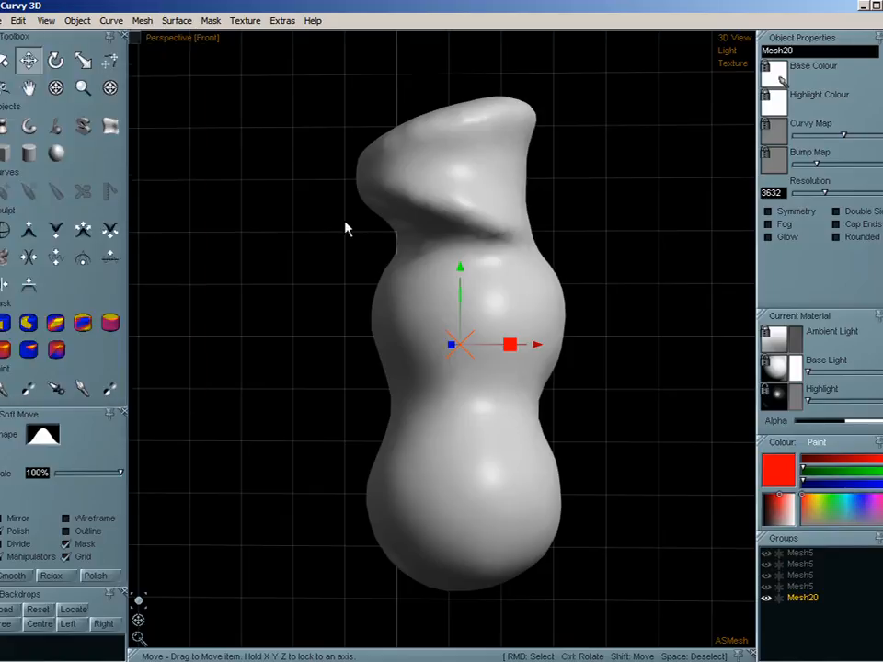
left_click(138, 22)
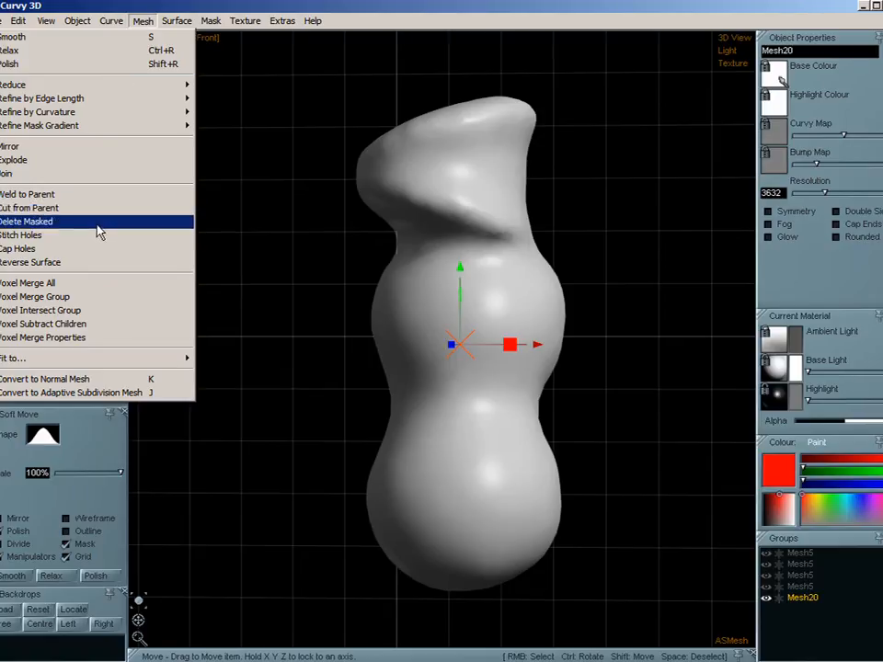
left_click(155, 9)
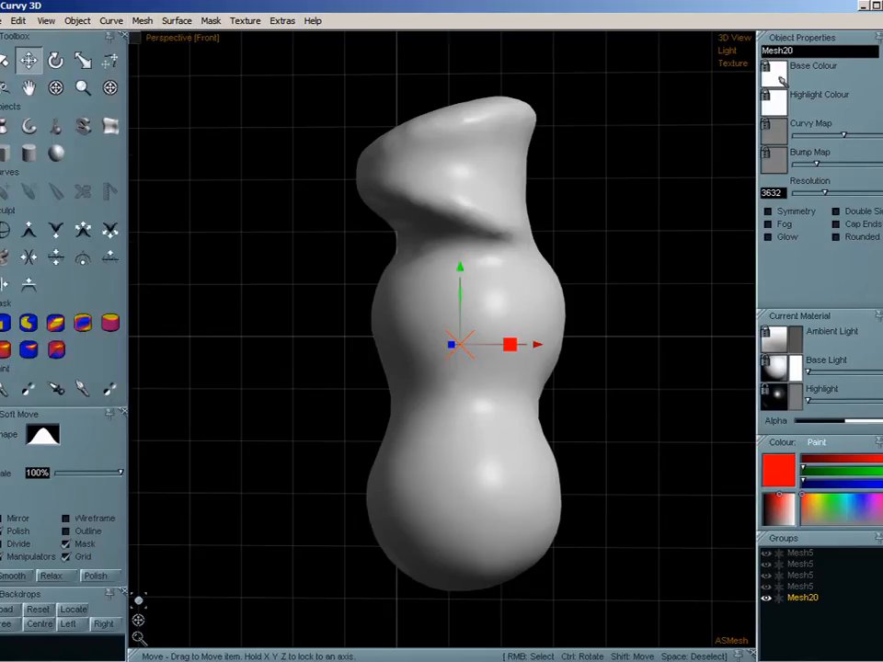
- Mask an oval patch across the front of the weld with the Mask Brush and delete the masked faces
left_click(55, 322)
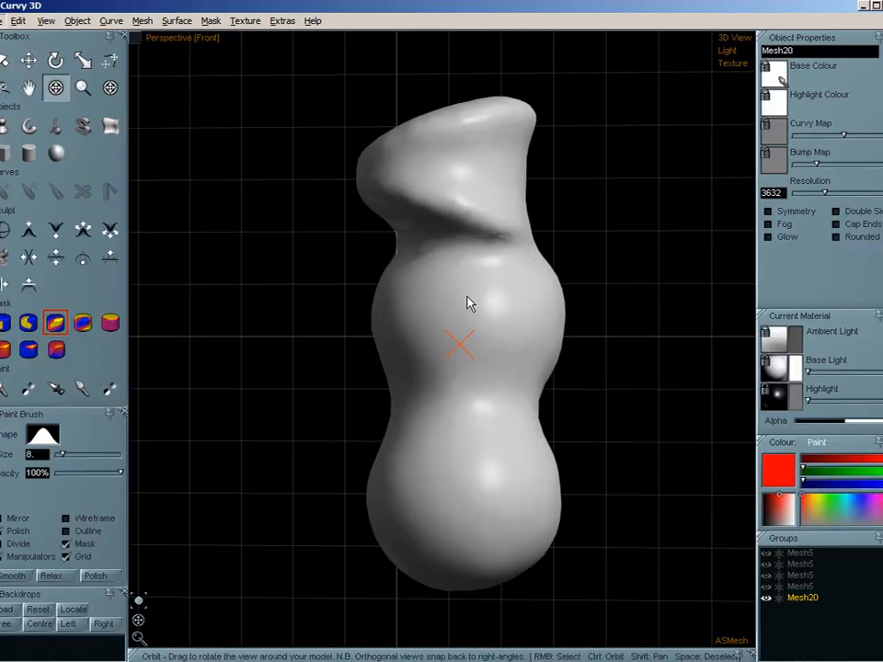
left_click(81, 390)
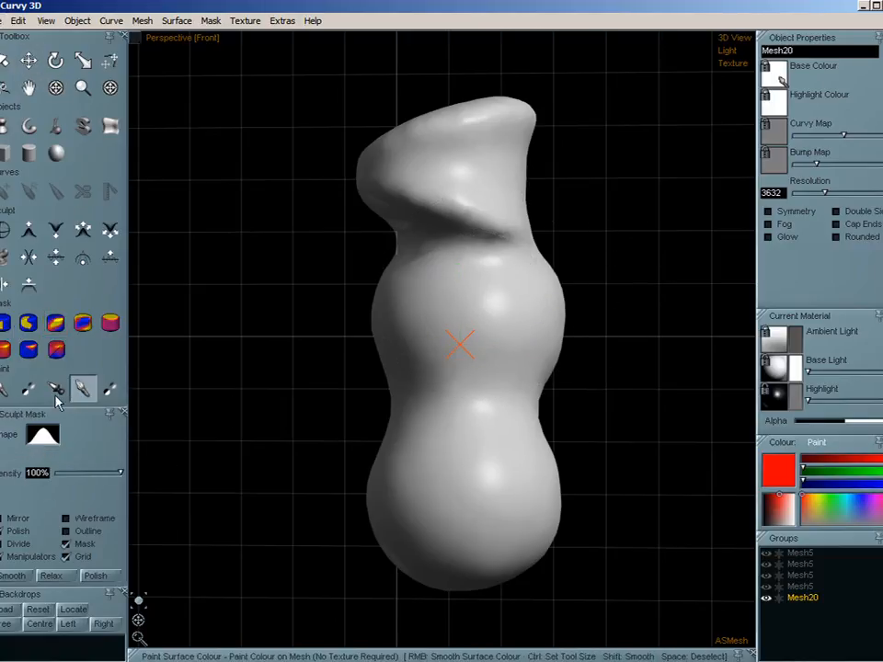
left_click(55, 321)
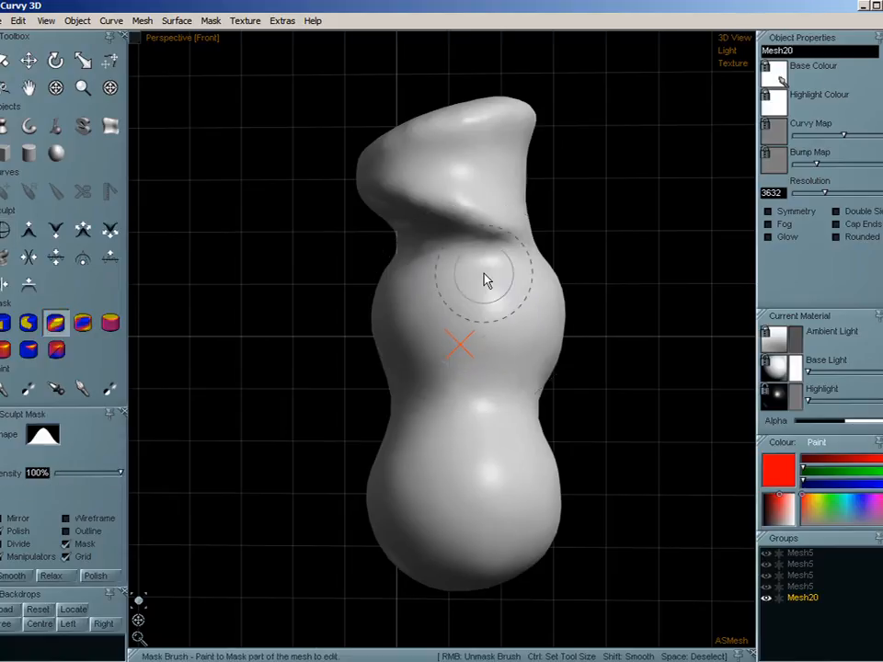
mouse_move(476, 248)
left_mouse_down()
mouse_move(474, 236)
mouse_move(457, 257)
mouse_move(455, 230)
mouse_move(480, 212)
mouse_move(473, 274)
left_mouse_up()
left_click(144, 21)
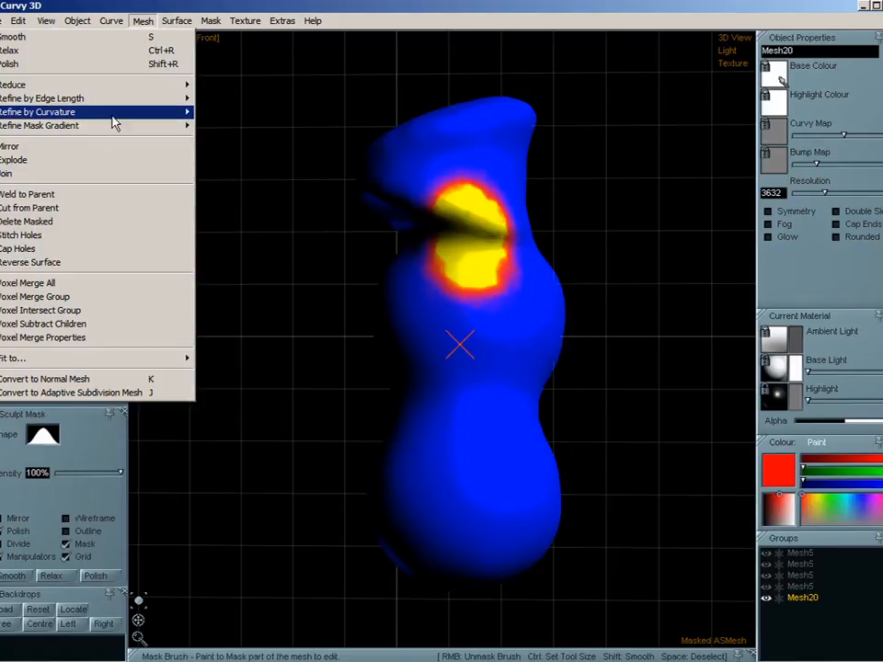
left_click(109, 223)
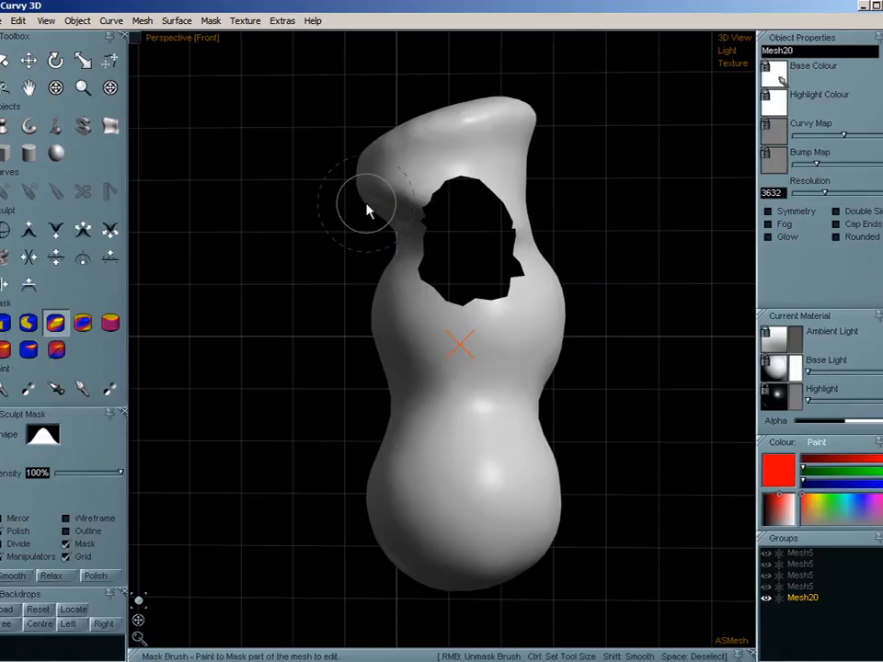
left_click(836, 211)
left_click(836, 212)
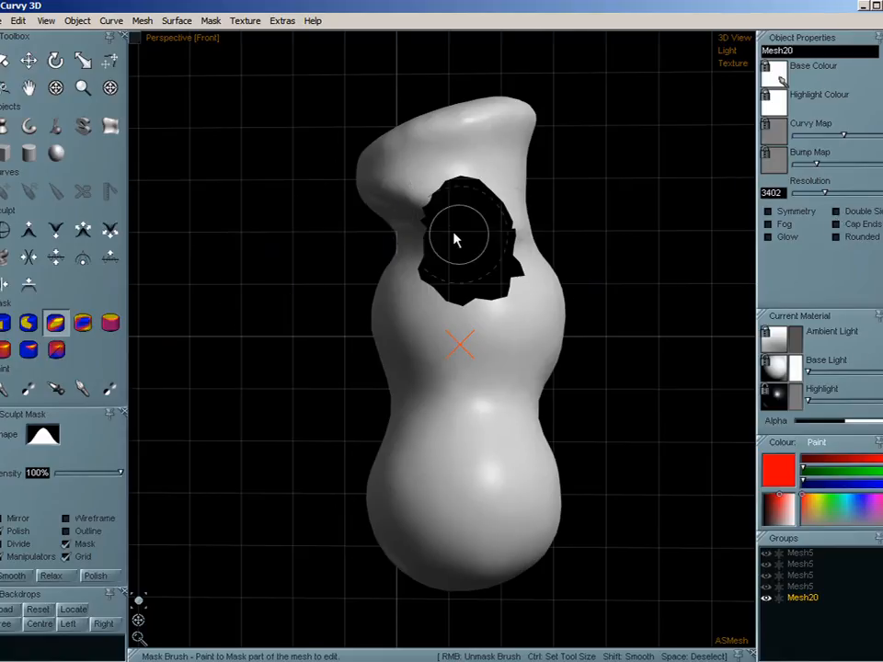
- Apply Stitch Holes to the mesh, then fill the front opening with Cap Holes
left_click(141, 21)
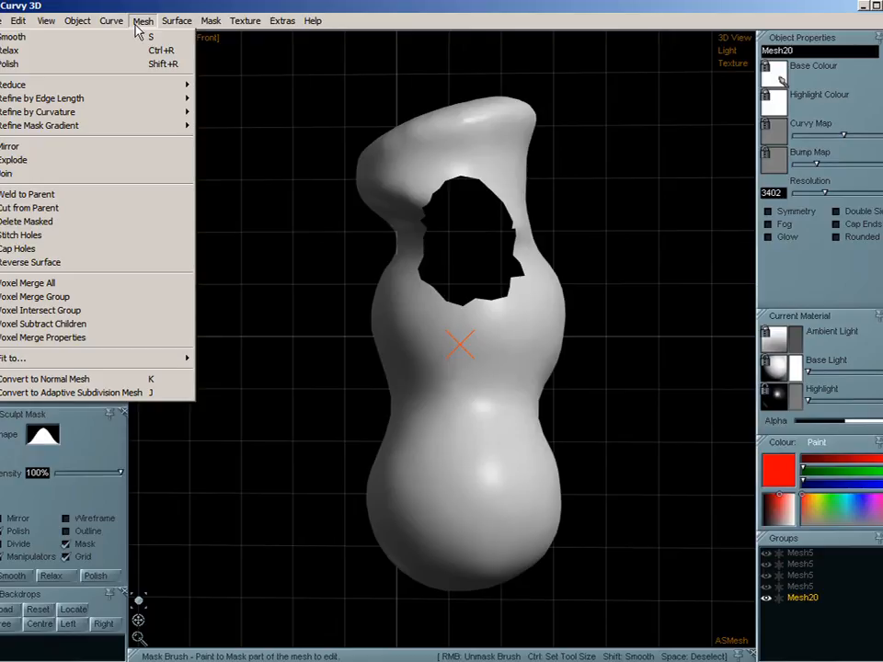
left_click(76, 241)
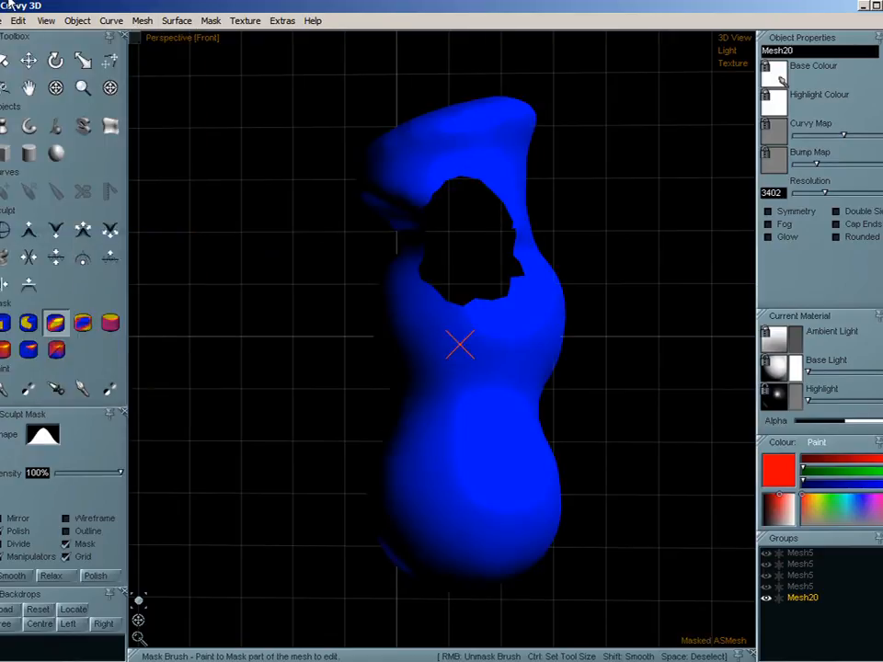
left_click(145, 20)
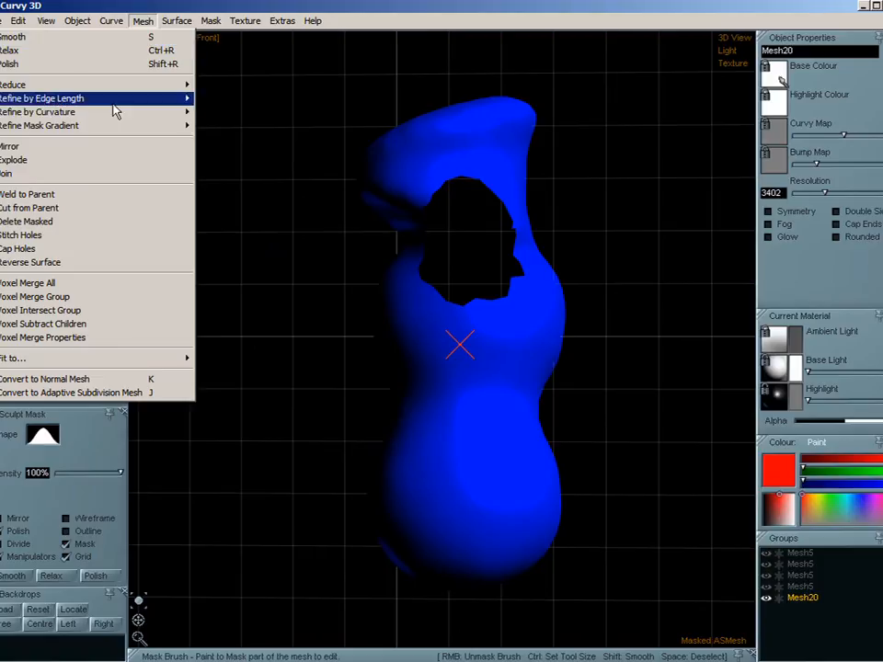
left_click(89, 248)
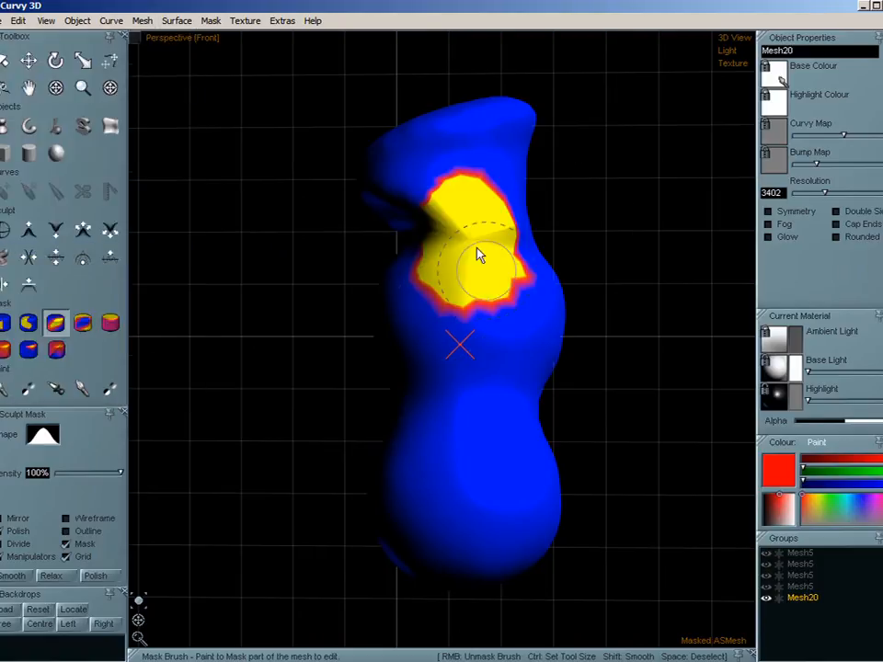
- Smooth the masked cap over the front opening repeatedly, then clear the mask
key("p")
key("p")
key("p")
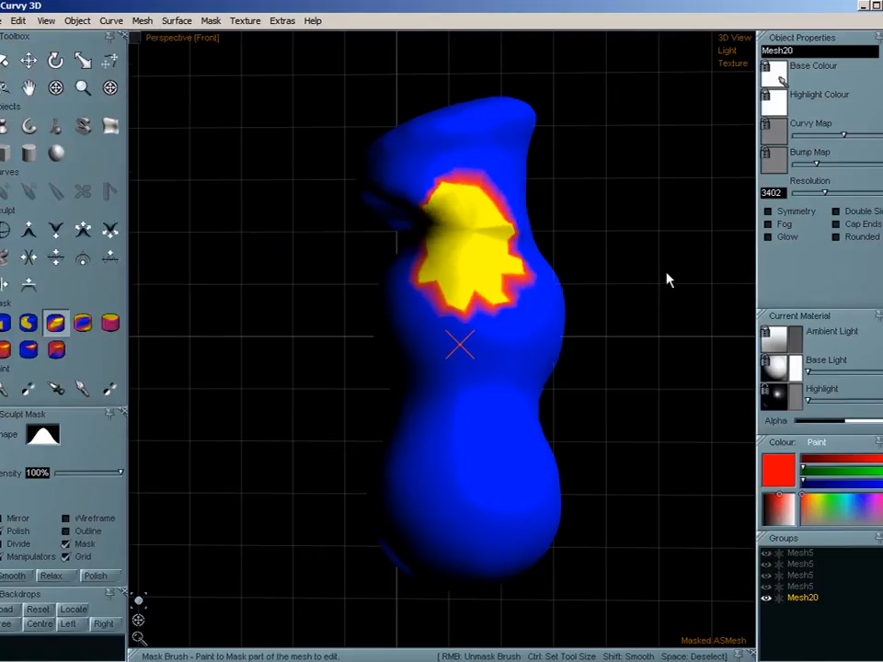
key("ctrl")
key("ctrl+p")
key("ctrl+p")
key("ctrl+d")
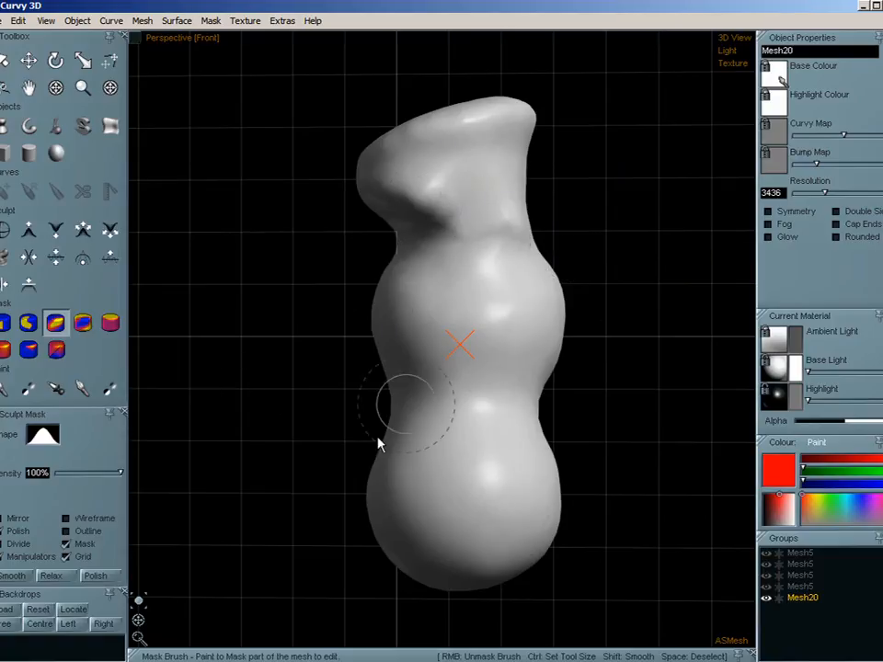
- Mask the whole lowest sphere with a rectangular mask and delete the masked part
middle_click_drag(485, 526, 477, 447)
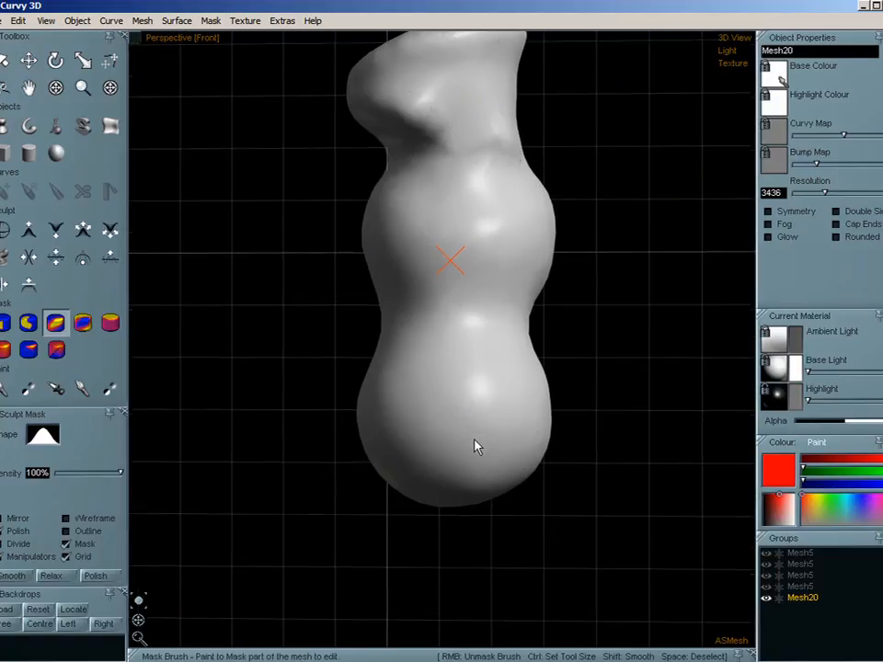
left_click(5, 324)
mouse_move(300, 331)
left_mouse_down()
mouse_move(418, 445)
mouse_move(673, 589)
left_mouse_up()
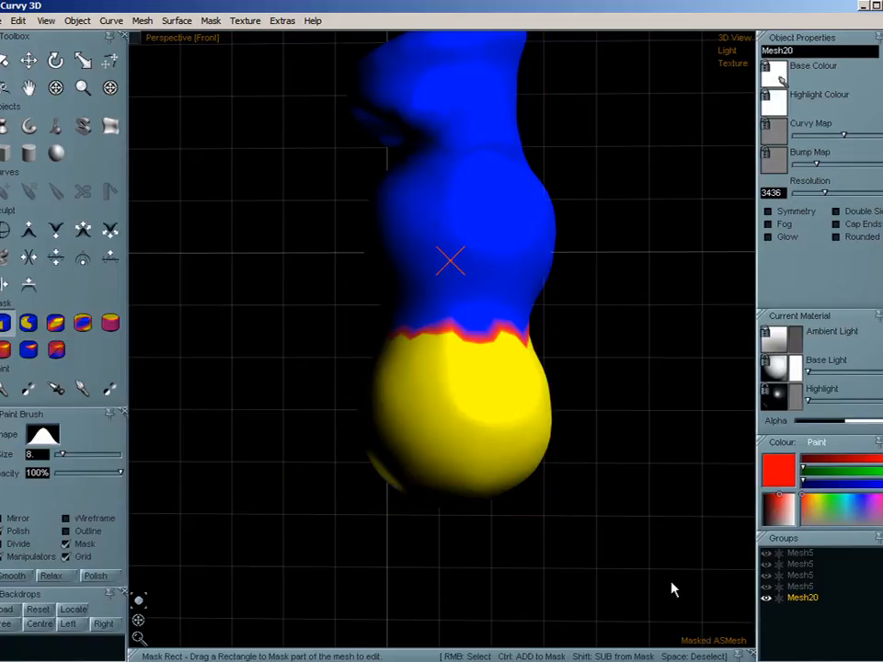
left_click(142, 20)
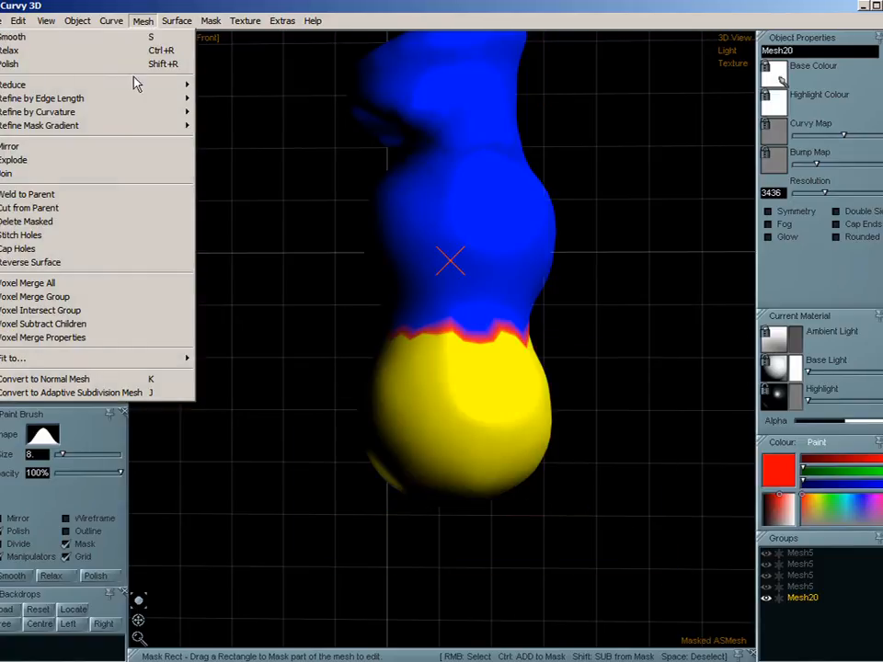
left_click(69, 222)
- Cap the open lower end of the mesh, then apply Saturate and Smooth More to its mask before clearing it
left_click(142, 20)
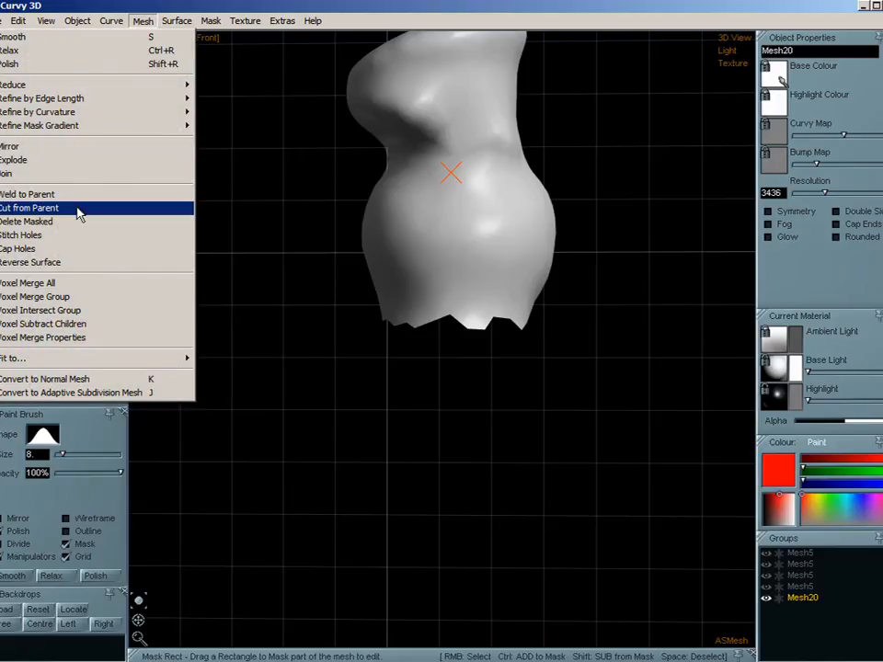
left_click(76, 249)
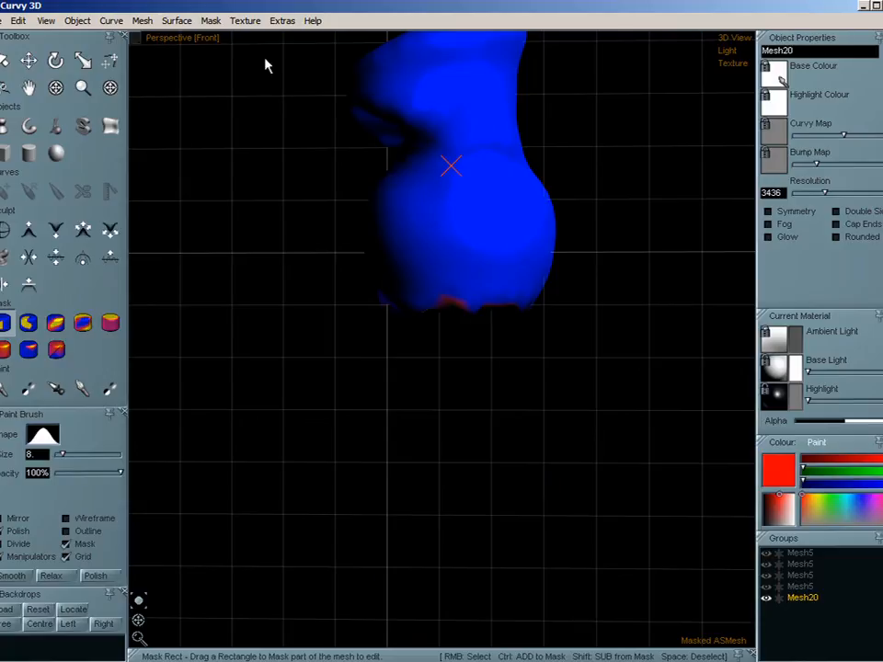
left_click(207, 21)
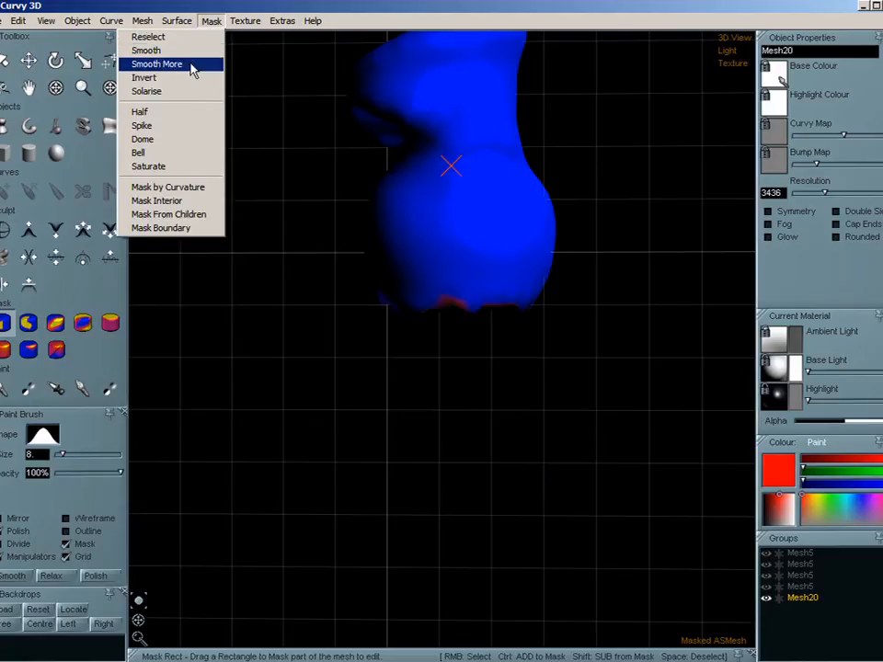
left_click(178, 167)
left_click(210, 20)
left_click(192, 65)
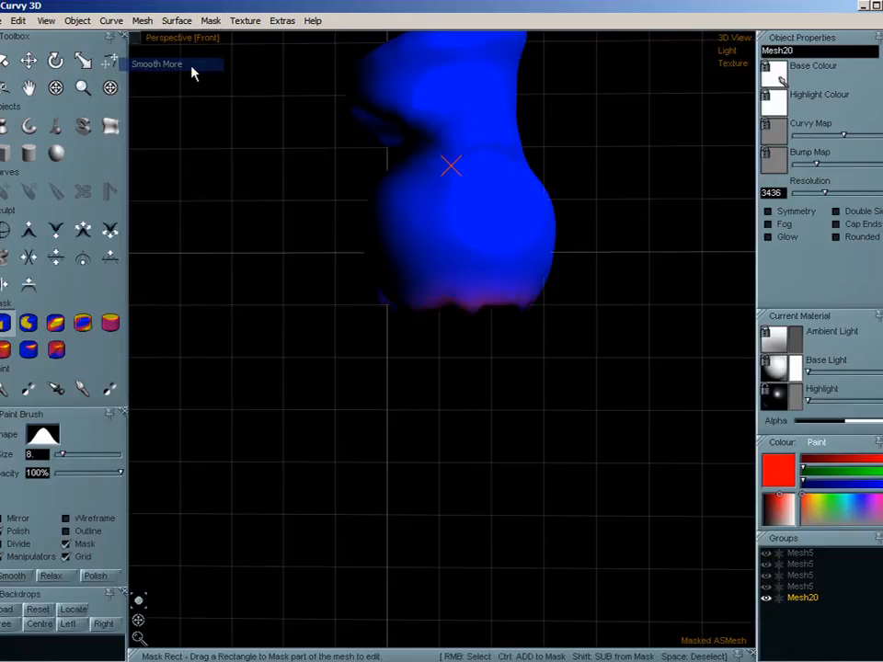
left_click(489, 412)
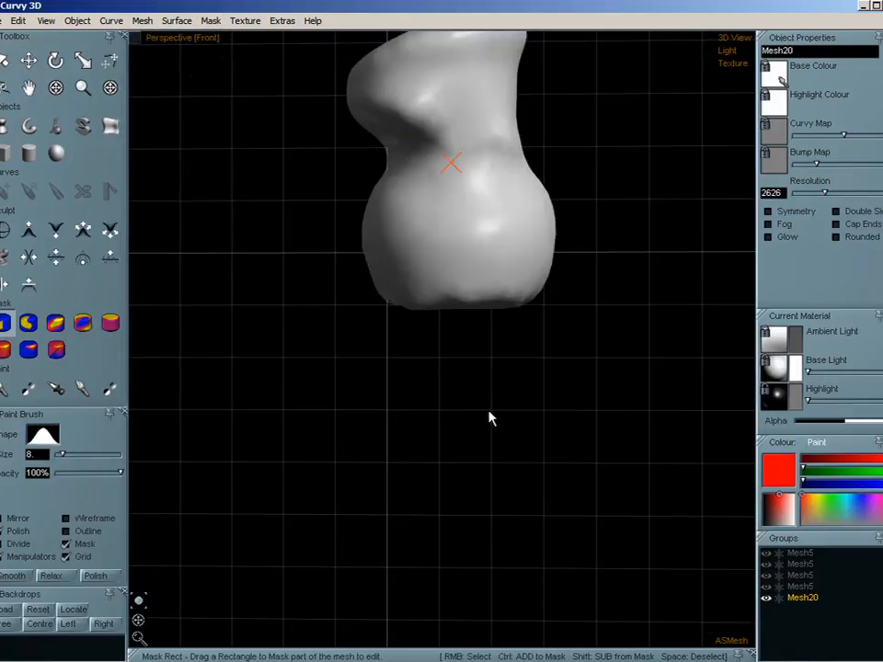
middle_click_drag(463, 232, 438, 343)
left_click_drag(143, 620, 170, 635)
middle_click_drag(496, 459, 551, 495)
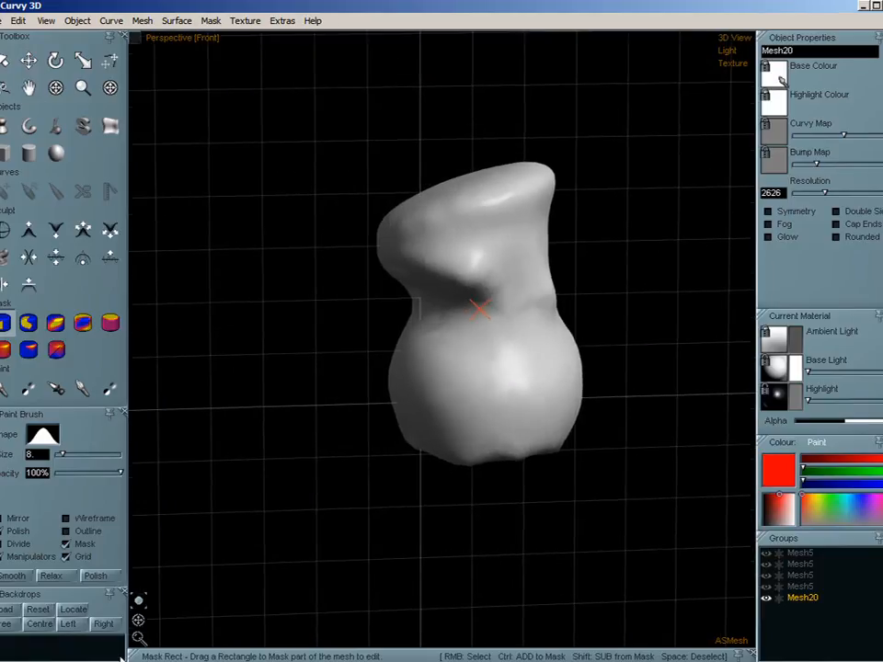
- Widen the mesh by pulling its upper and lower left flank outward with Soft Move at 100% scale
left_click_drag(138, 620, 125, 618)
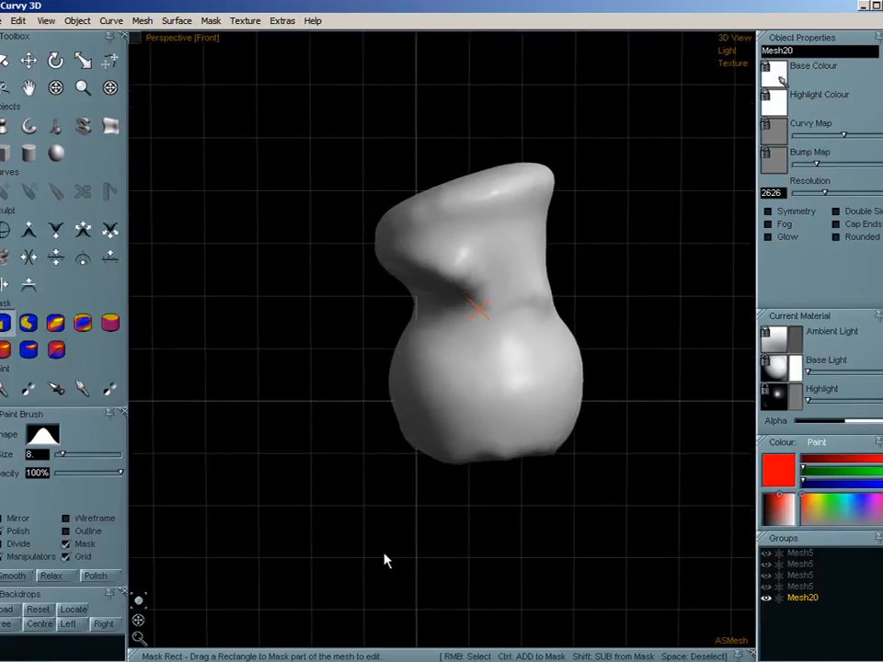
middle_click_drag(575, 449, 547, 448)
left_click(111, 61)
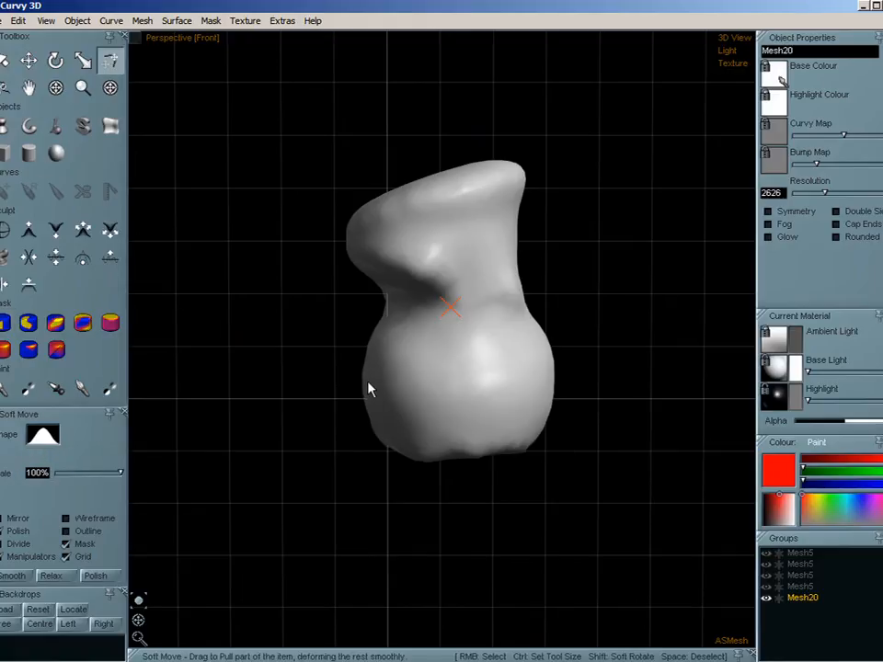
mouse_move(368, 382)
middle_mouse_down()
mouse_move(416, 435)
mouse_move(360, 374)
middle_mouse_up()
left_click_drag(363, 381, 504, 324, "ctrl")
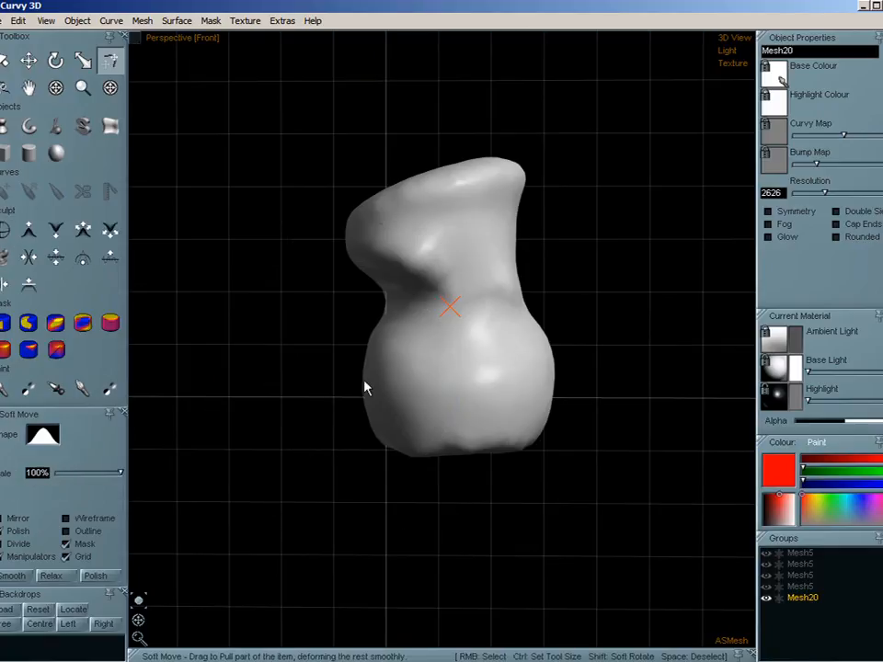
left_click_drag(364, 388, 290, 329)
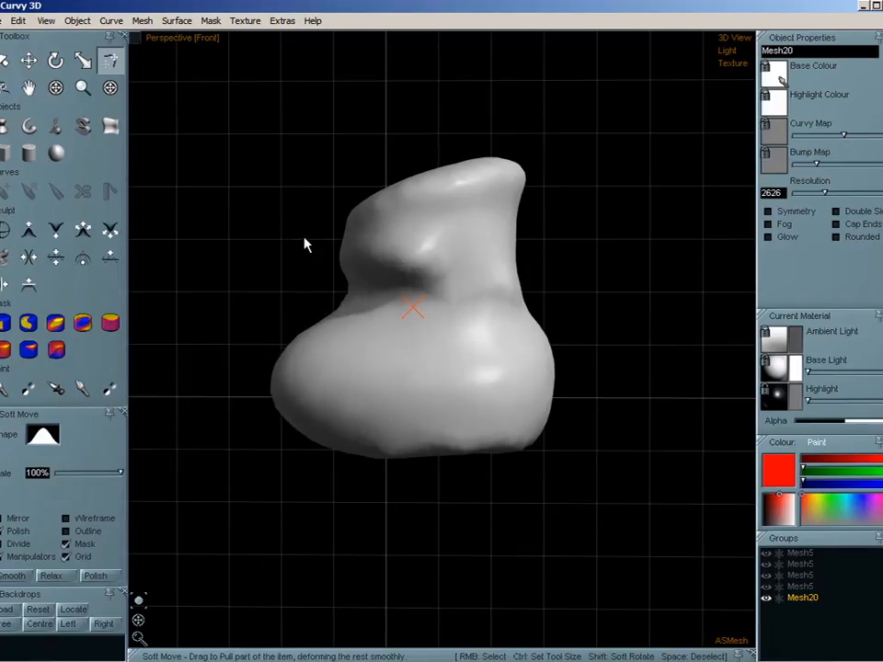
left_click_drag(306, 245, 237, 226)
left_click_drag(276, 402, 238, 413)
- Paint a mask over the centre of the mesh's front face and delete the masked part
left_click(56, 325)
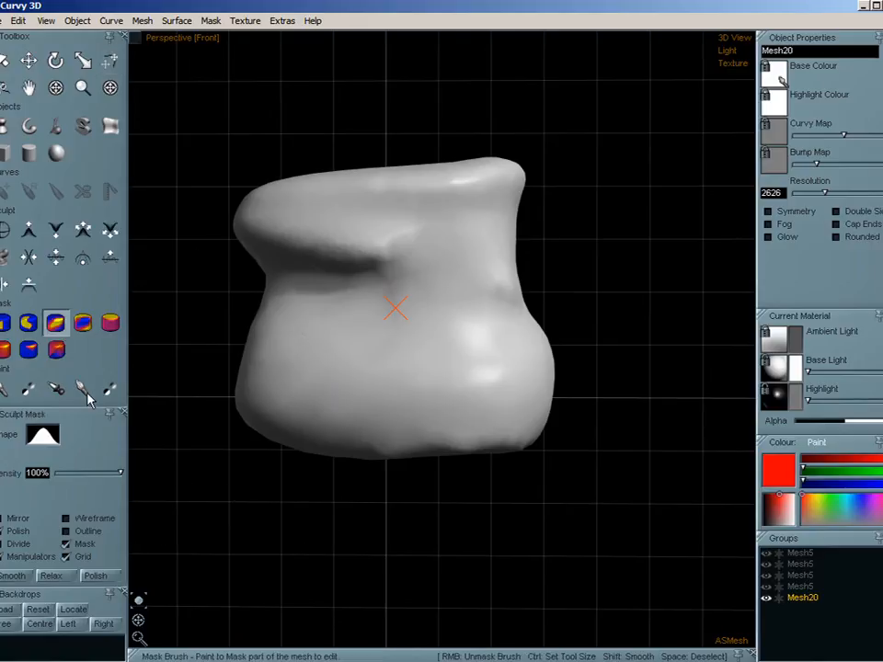
mouse_move(422, 319)
middle_mouse_down()
mouse_move(430, 334)
mouse_move(410, 315)
middle_mouse_up()
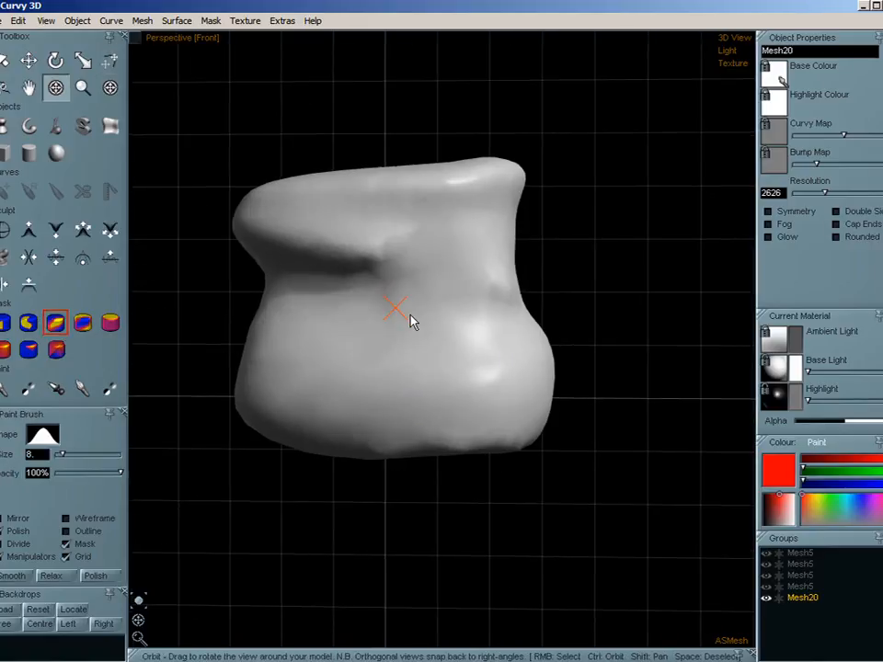
mouse_move(410, 314)
left_mouse_down("ctrl")
mouse_move(394, 305)
mouse_move(371, 323)
mouse_move(418, 338)
mouse_move(427, 296)
mouse_move(401, 310)
mouse_move(421, 366)
left_mouse_up("ctrl")
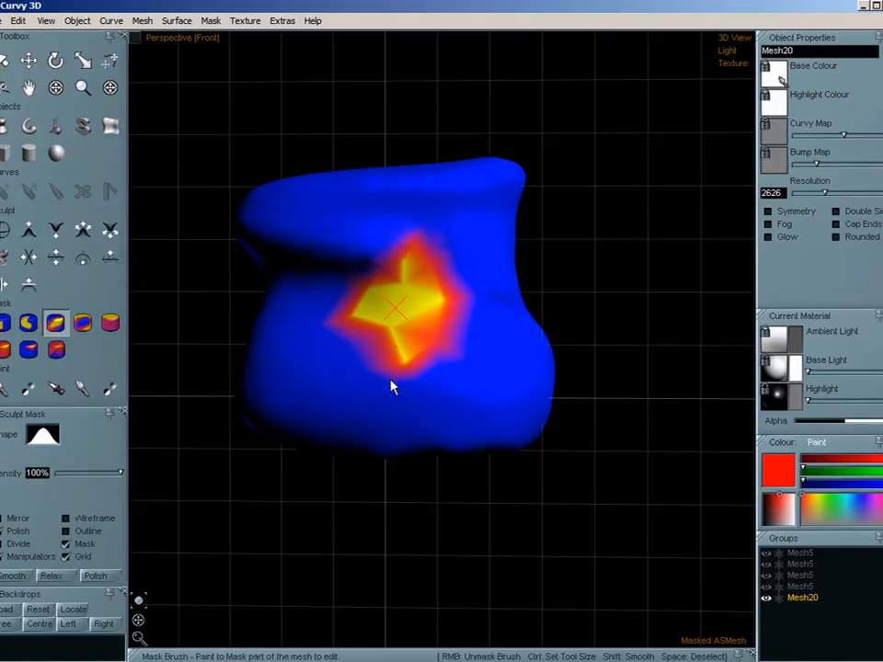
key("w")
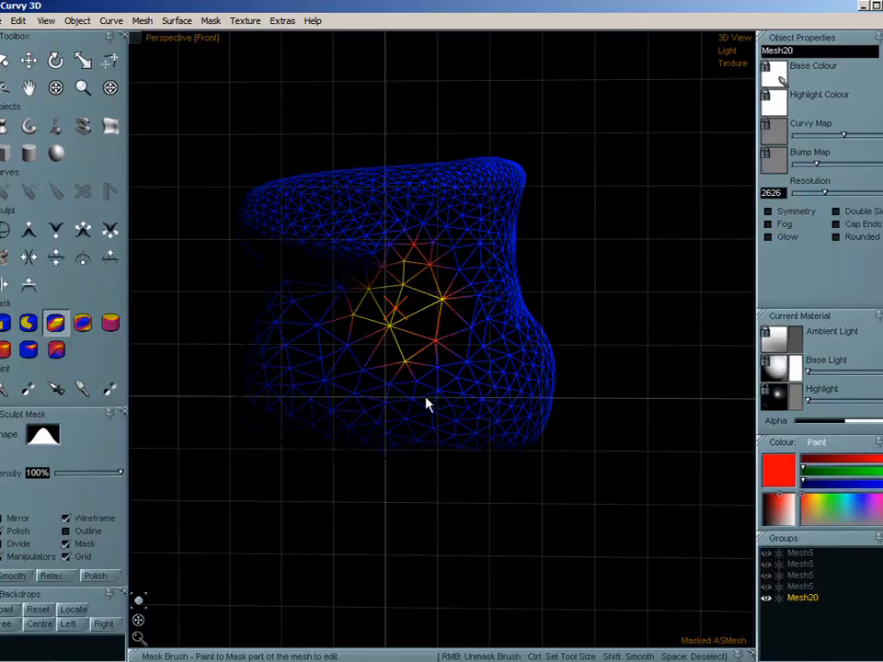
left_click(142, 20)
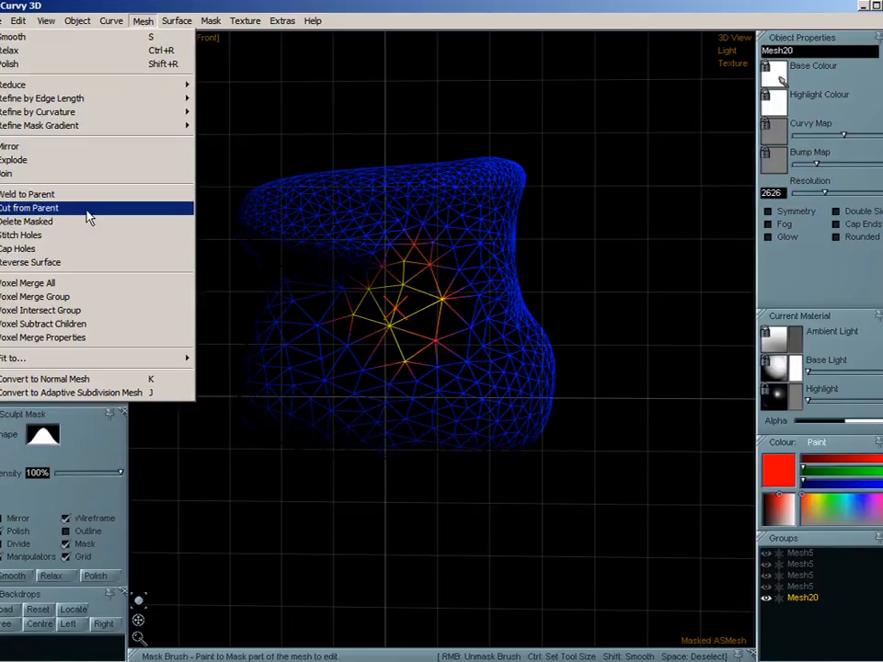
left_click(72, 230)
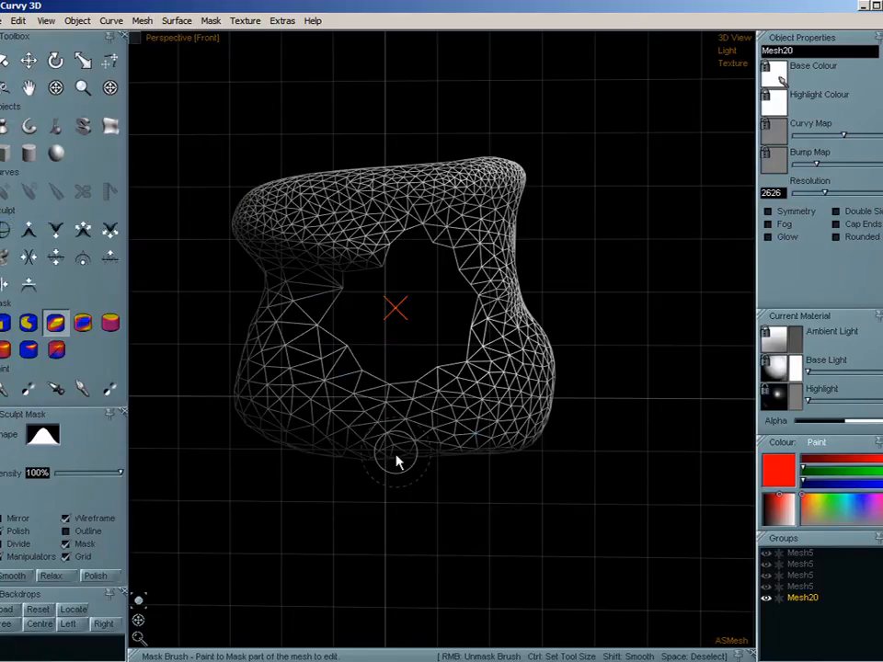
- Return to shaded display, paint a mask over the centre of the back face and delete the masked part
mouse_move(135, 633)
left_mouse_down()
mouse_move(294, 641)
mouse_move(375, 631)
left_mouse_up()
key("w")
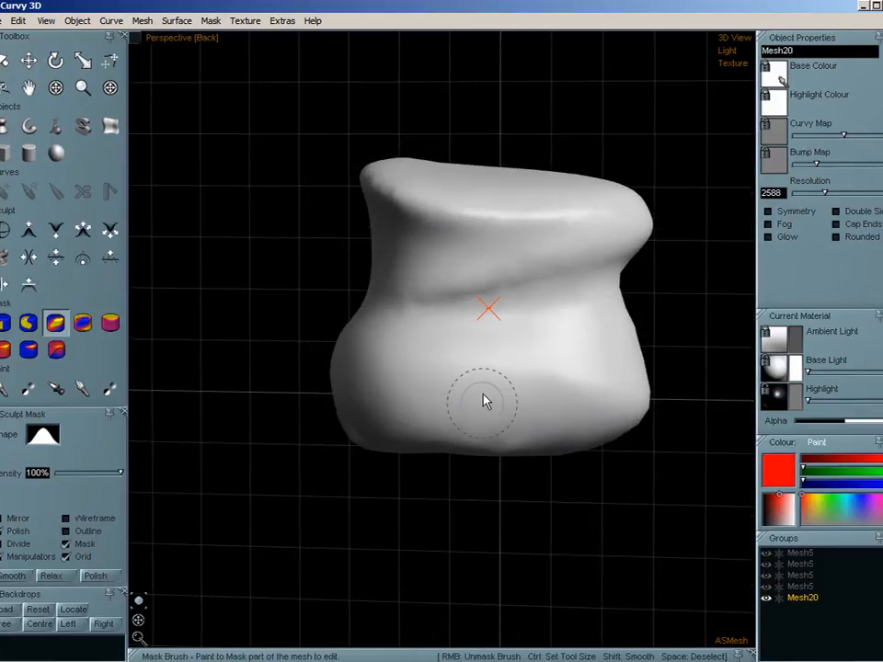
mouse_move(499, 342)
left_mouse_down()
mouse_move(497, 322)
mouse_move(497, 341)
mouse_move(473, 321)
left_mouse_up()
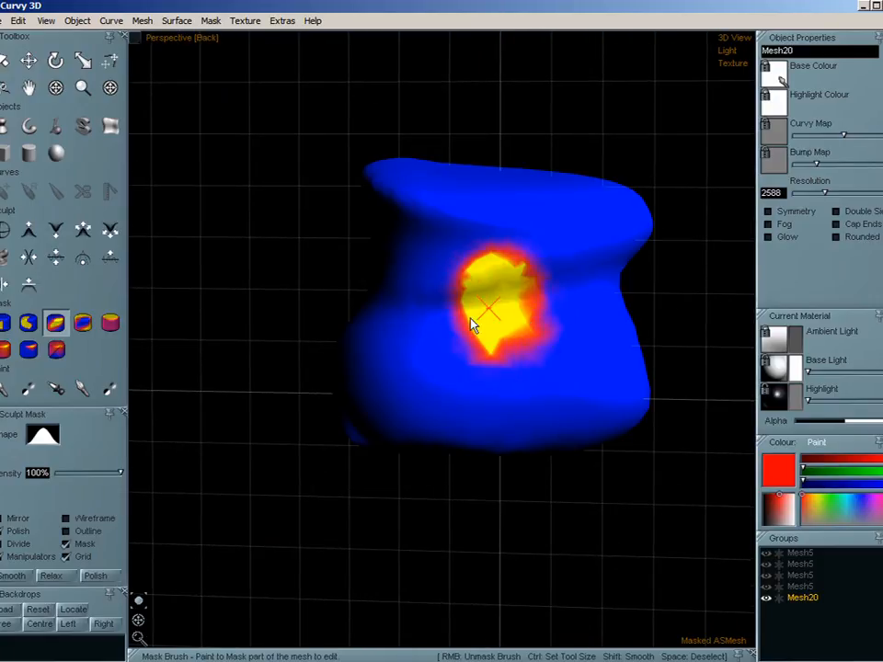
left_click(143, 20)
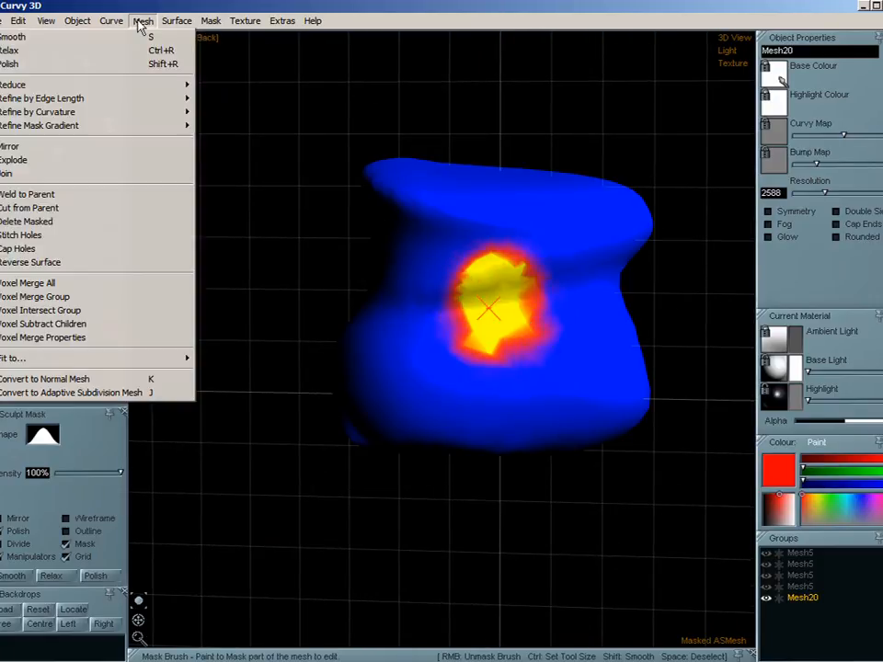
left_click(107, 223)
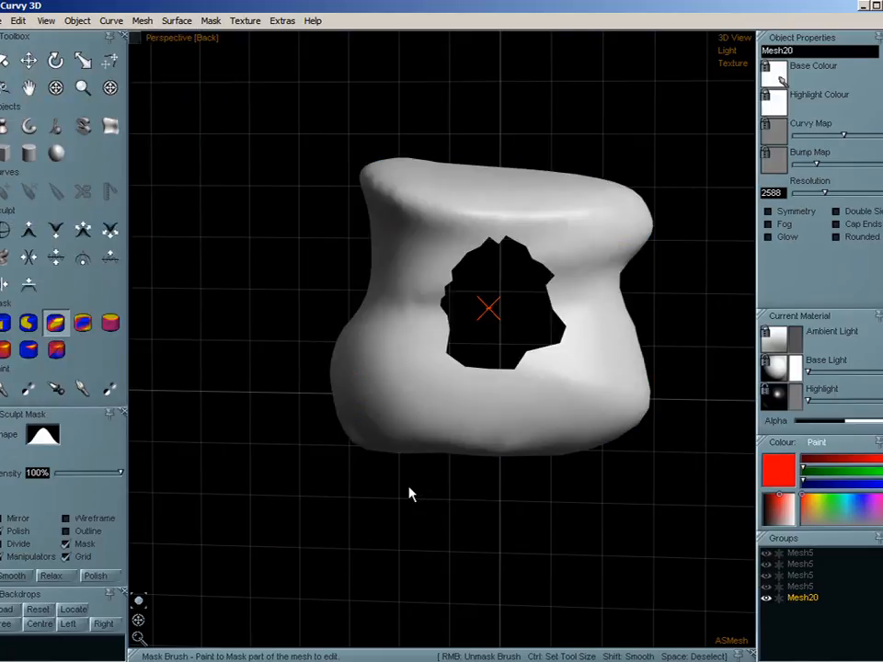
- Mask the edges of the holes with Mask Boundary, smooth them, and clear the mask
left_click(211, 21)
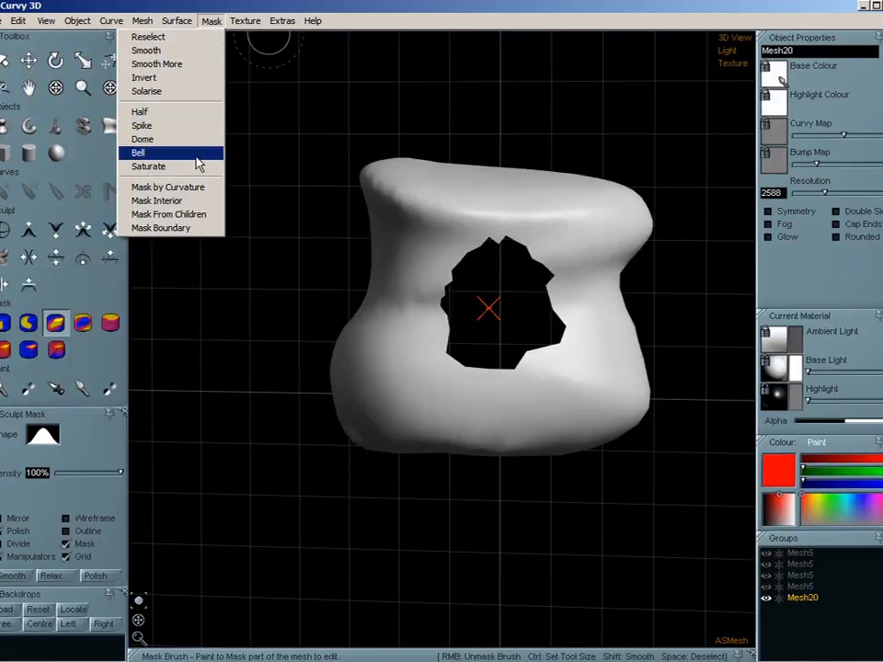
left_click(185, 230)
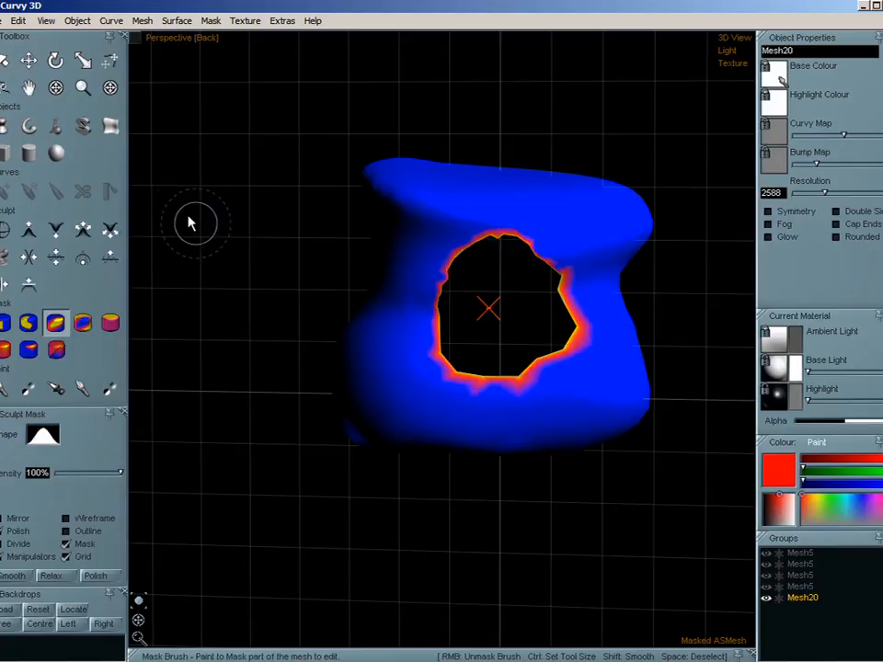
key("space")
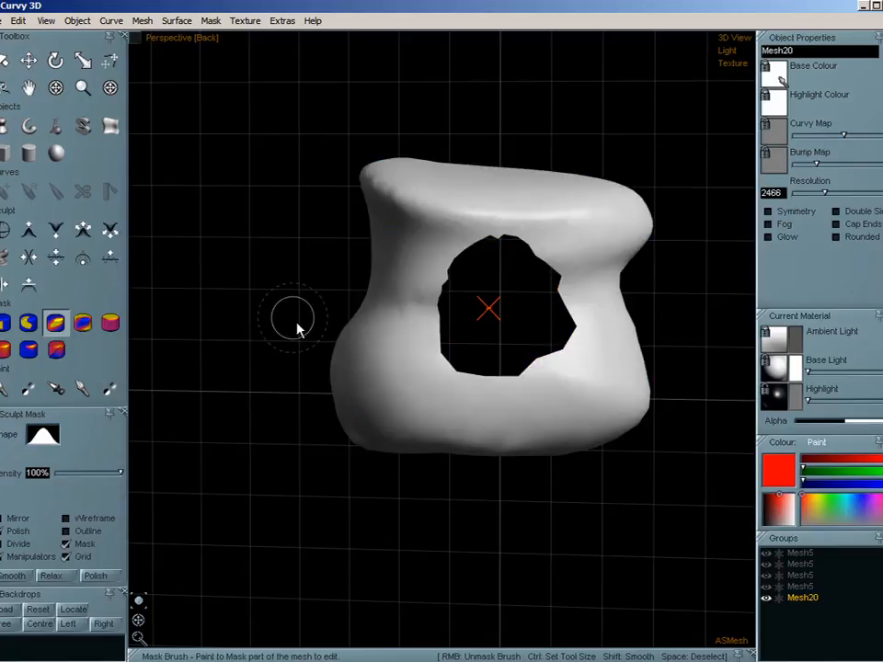
- Join the front and back openings with Stitch Holes, smooth the masked tunnel walls repeatedly and clear the mask
left_click(92, 22)
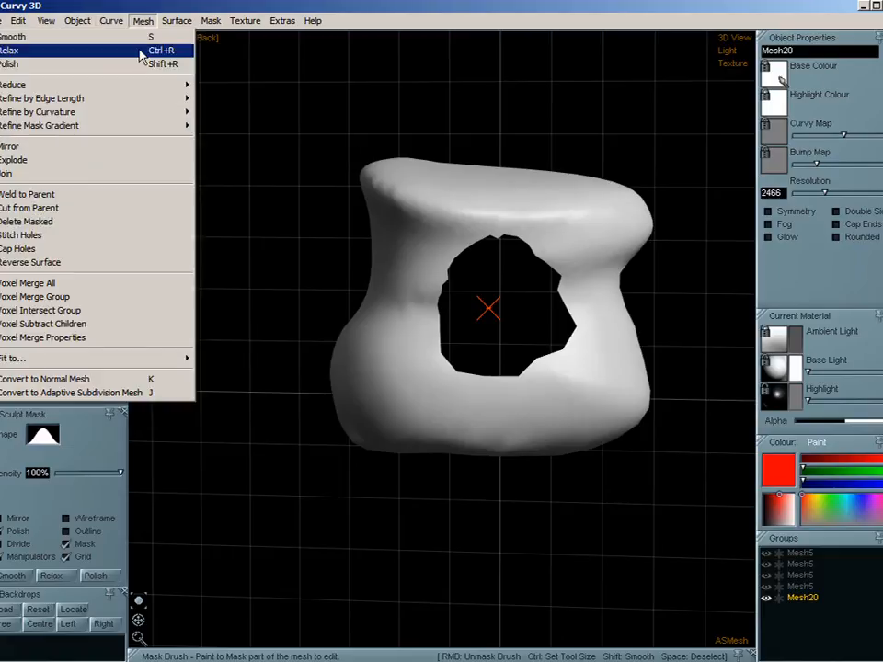
left_click(96, 243)
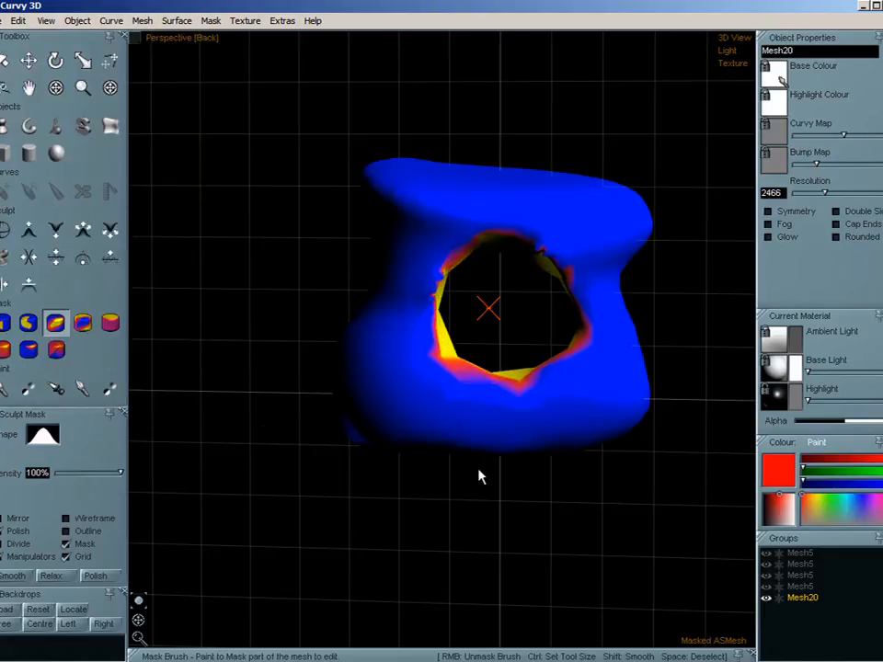
key("ctrl+p")
key("ctrl+p")
key("ctrl+p")
key("space")
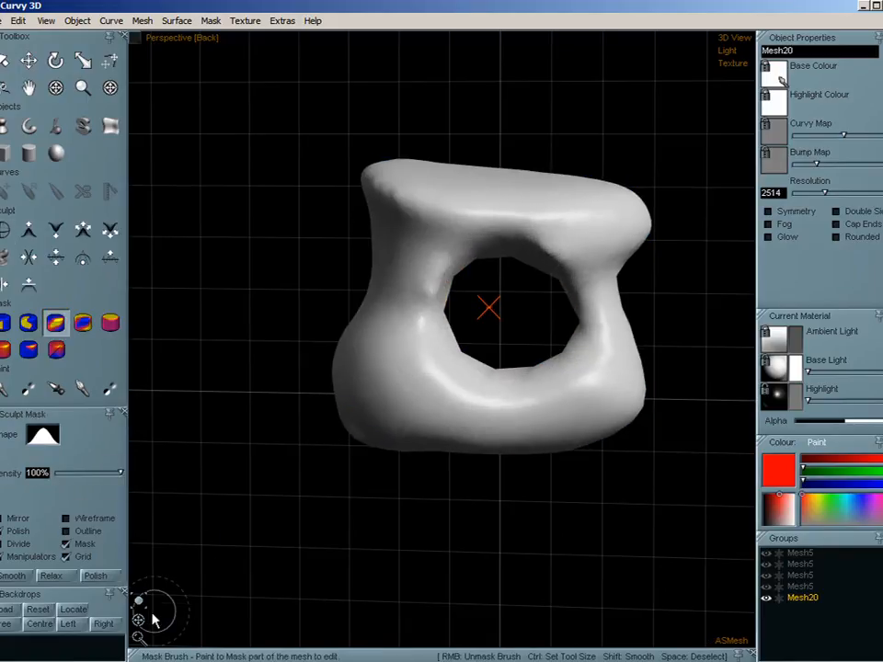
- Mask a horizontal band across the mesh's middle with a rectangular mask covering both side columns, and delete the masked part
left_click_drag(151, 621, 400, 622)
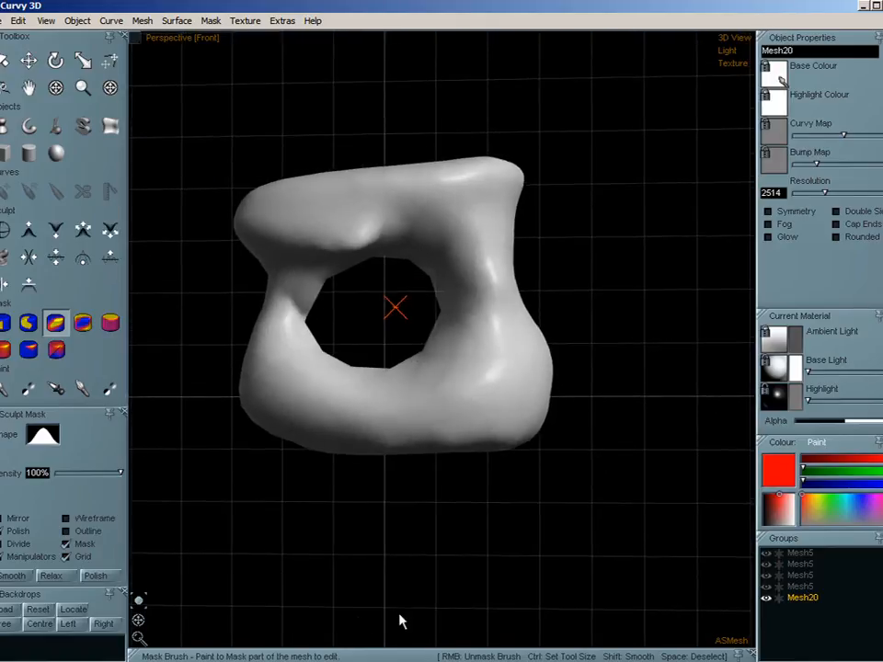
left_click(4, 324)
left_click_drag(197, 264, 604, 328)
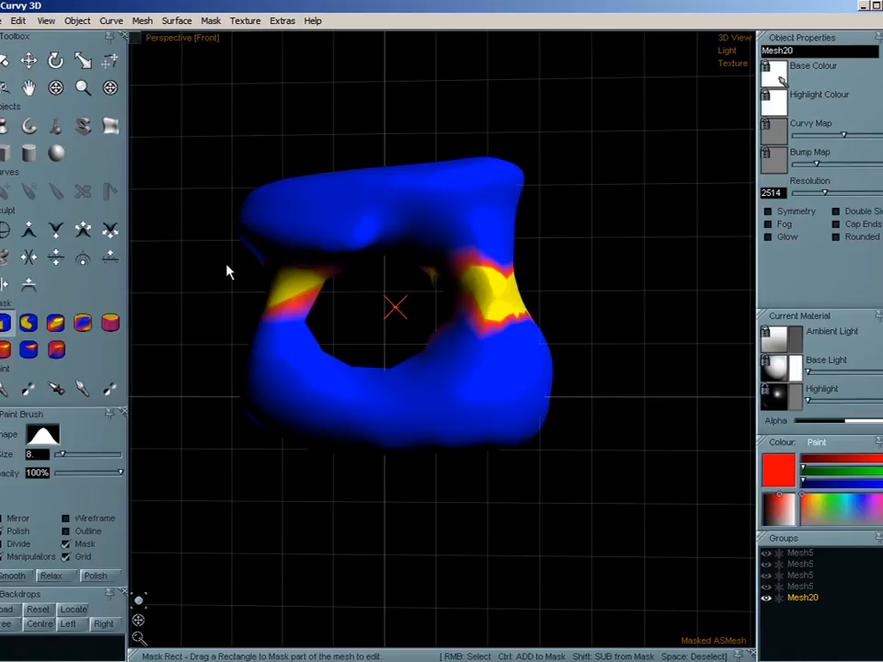
left_click_drag(226, 267, 617, 377)
key("space")
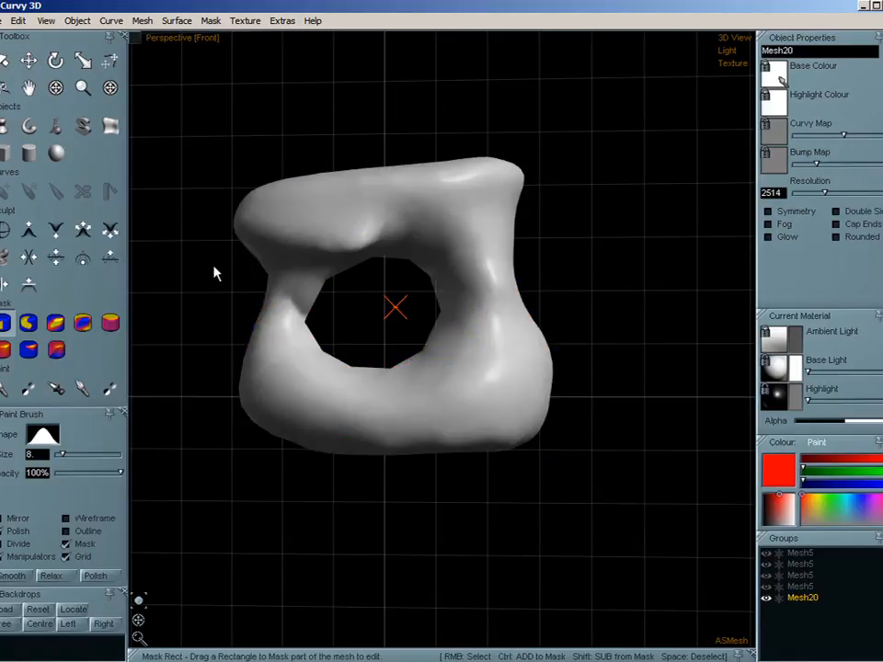
left_click_drag(214, 254, 589, 357)
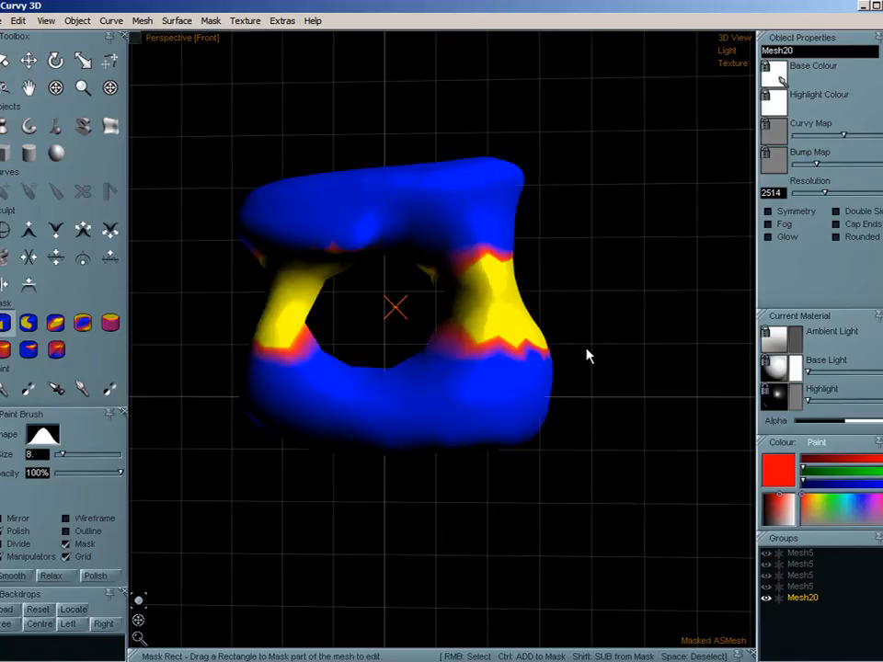
left_click(135, 24)
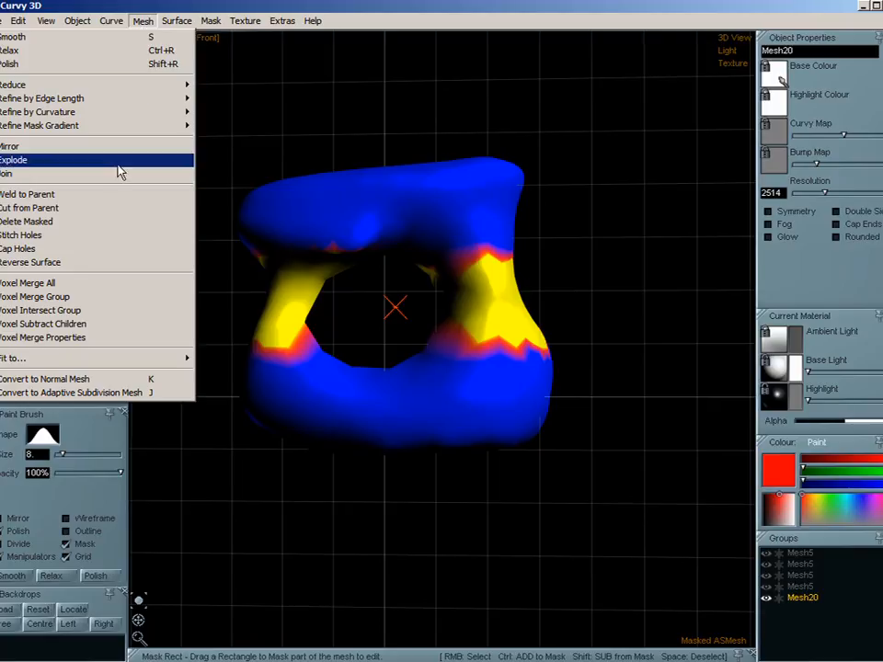
left_click(57, 227)
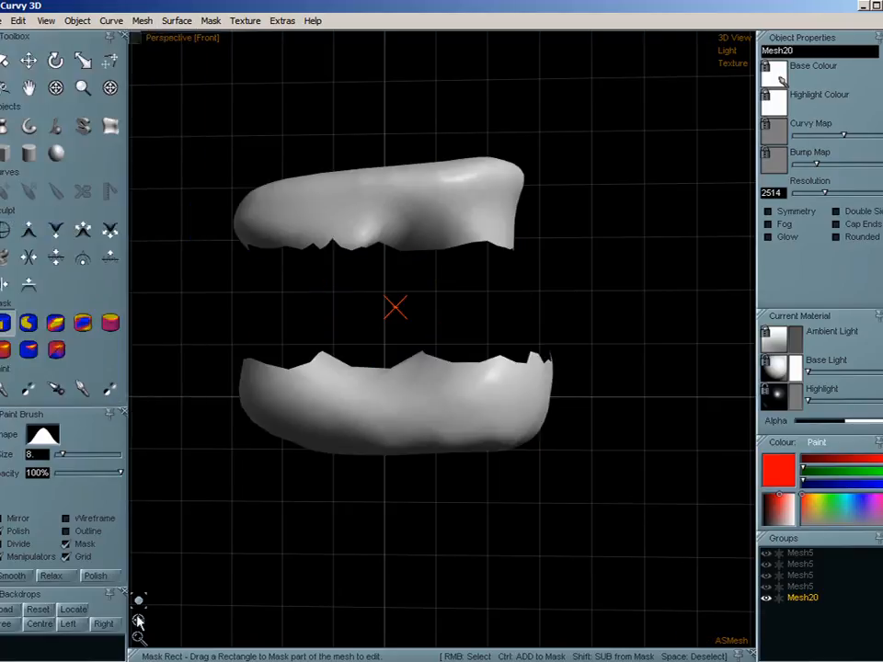
- Explode the mesh into separate pieces and delete the upper piece
left_click_drag(138, 621, 386, 650)
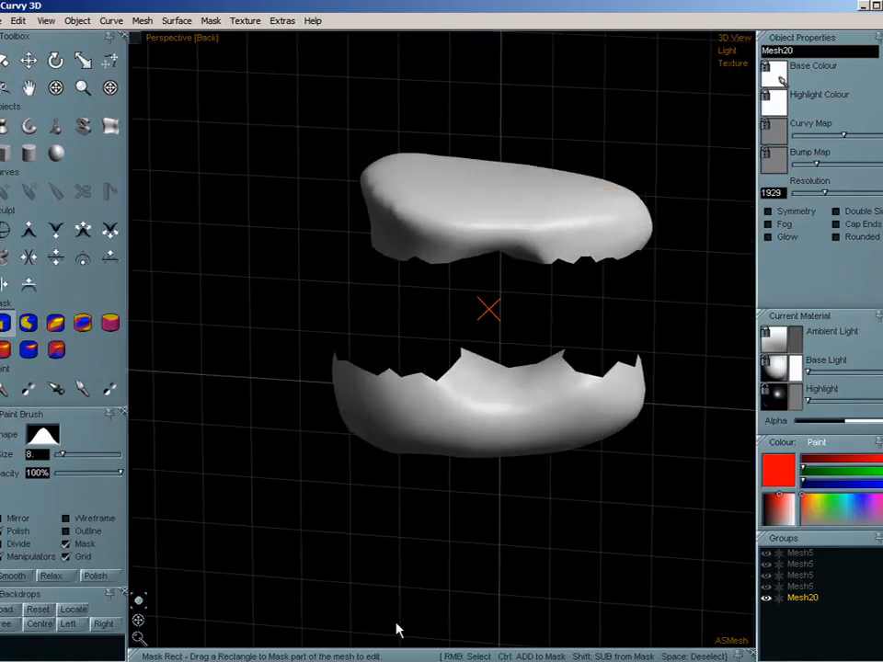
left_click(140, 21)
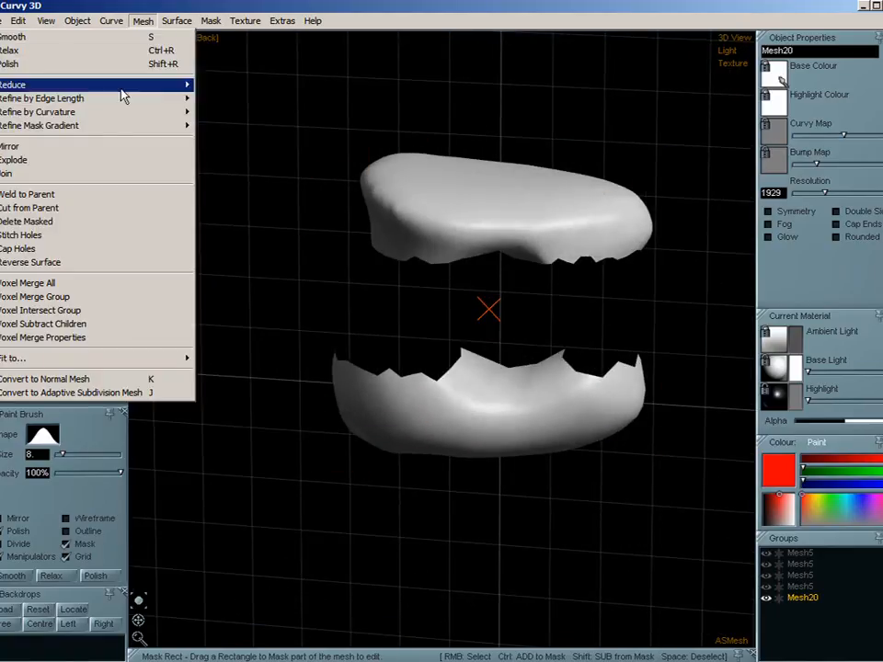
left_click(55, 160)
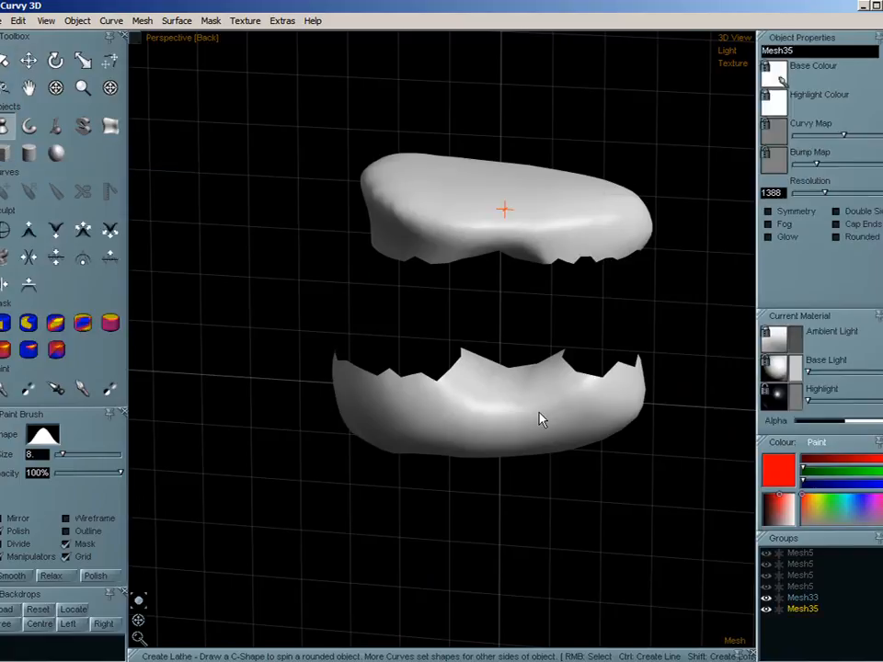
key("Delete")
- Duplicate the remaining lower piece, move the copy above the original and rotate it so its open side faces down
key("ctrl+d")
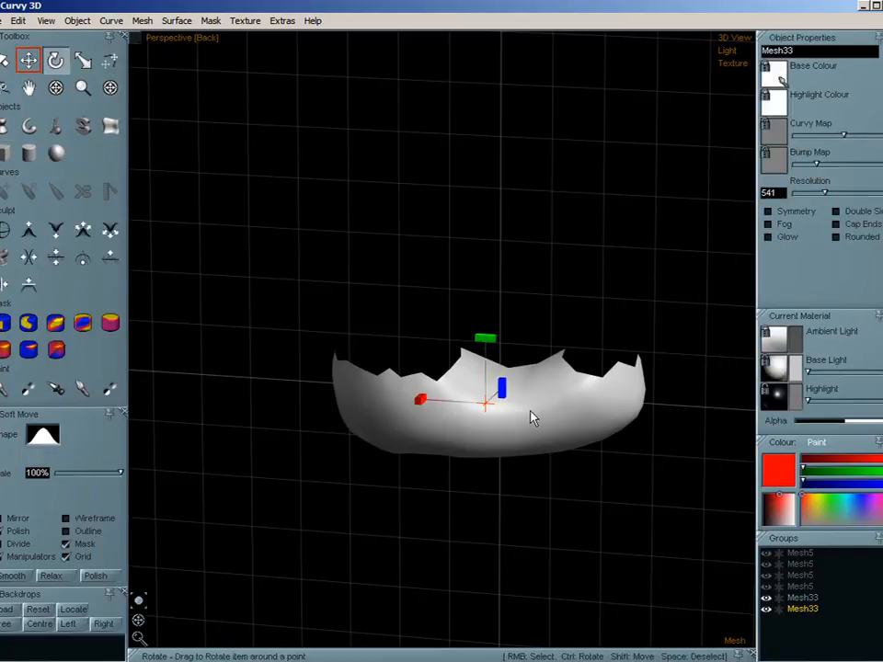
left_click_drag(489, 423, 487, 260)
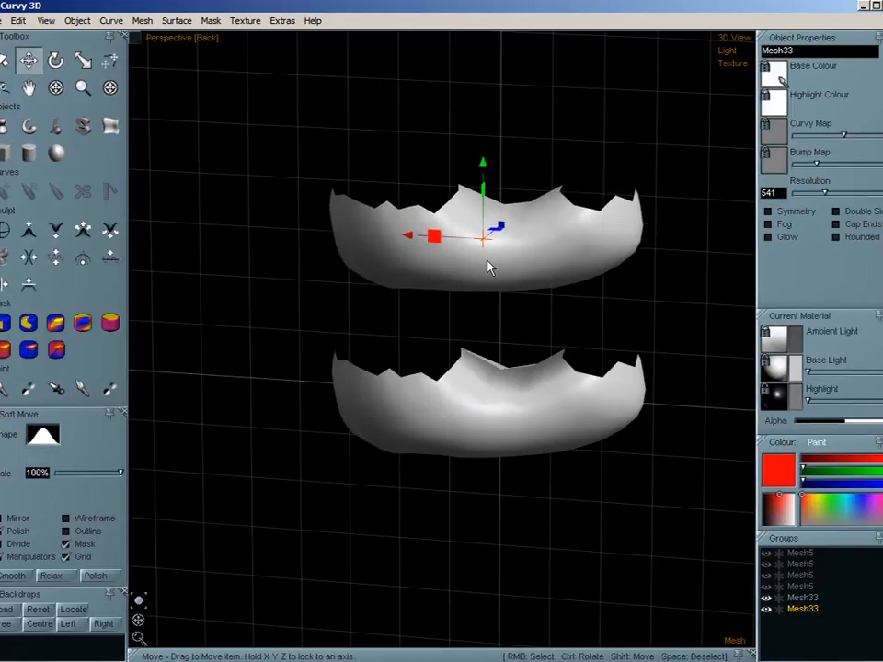
key("r")
key("e")
left_click_drag(483, 173, 591, 205)
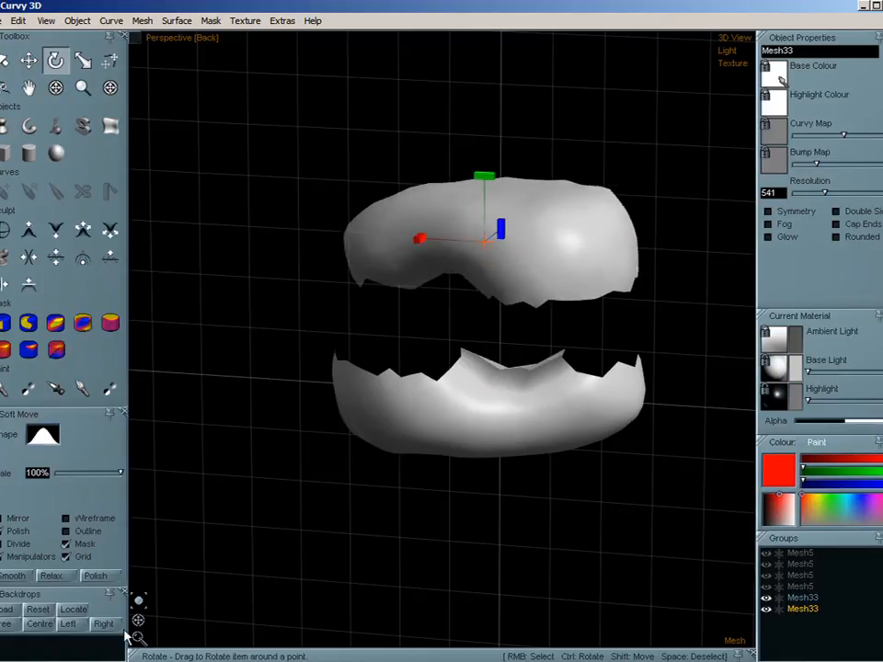
- Turn on Double Sided display and make the upper copy a child of the lower Mesh33 piece
left_click_drag(139, 602, 167, 585)
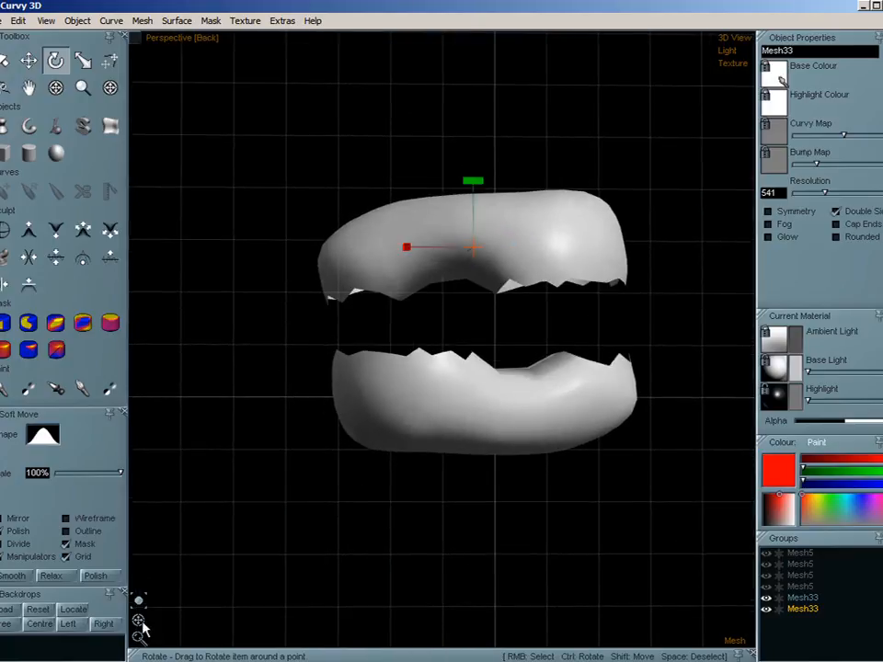
mouse_move(143, 628)
left_mouse_down()
mouse_move(148, 587)
mouse_move(142, 640)
mouse_move(147, 626)
mouse_move(140, 633)
left_mouse_up()
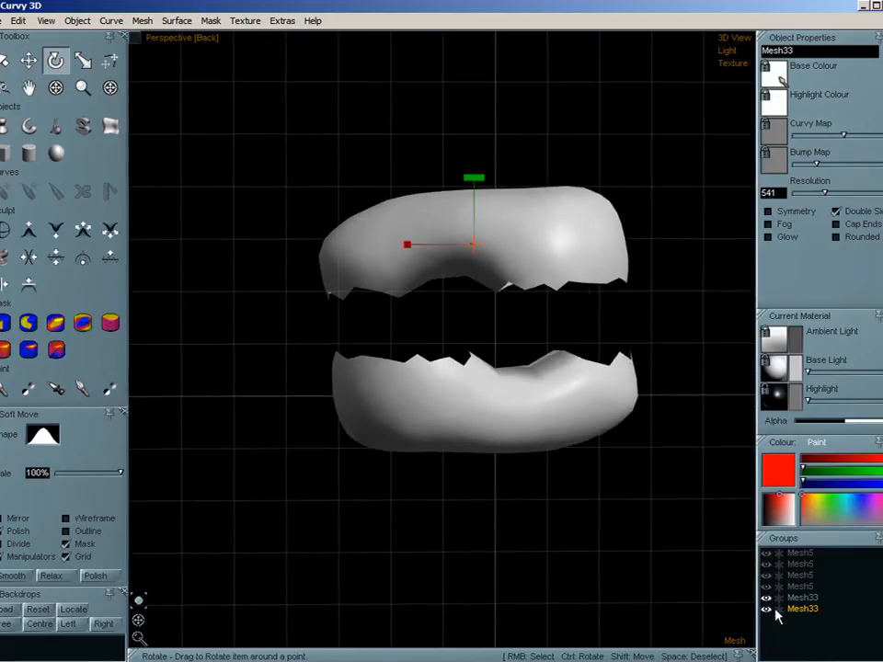
left_click(804, 598)
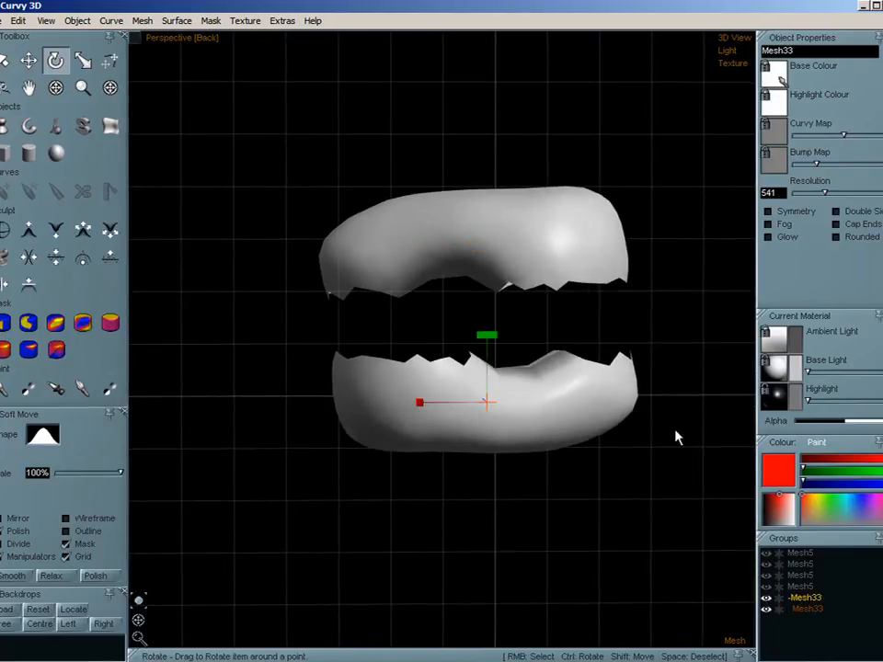
- Join the two halves into one mesh and stitch the open gaps between them, clearing the leftover mask
left_click(143, 22)
left_click(51, 174)
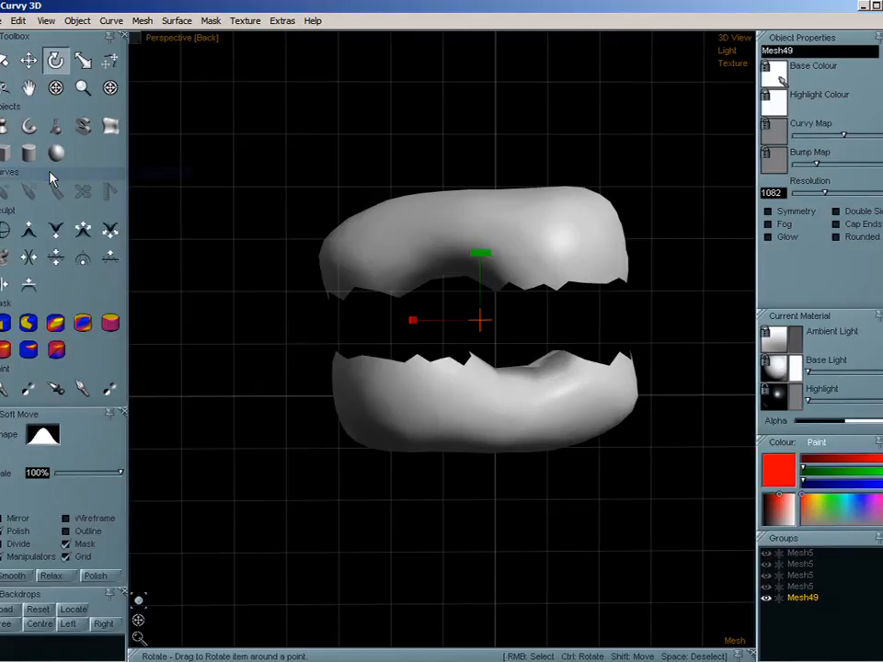
left_click(142, 21)
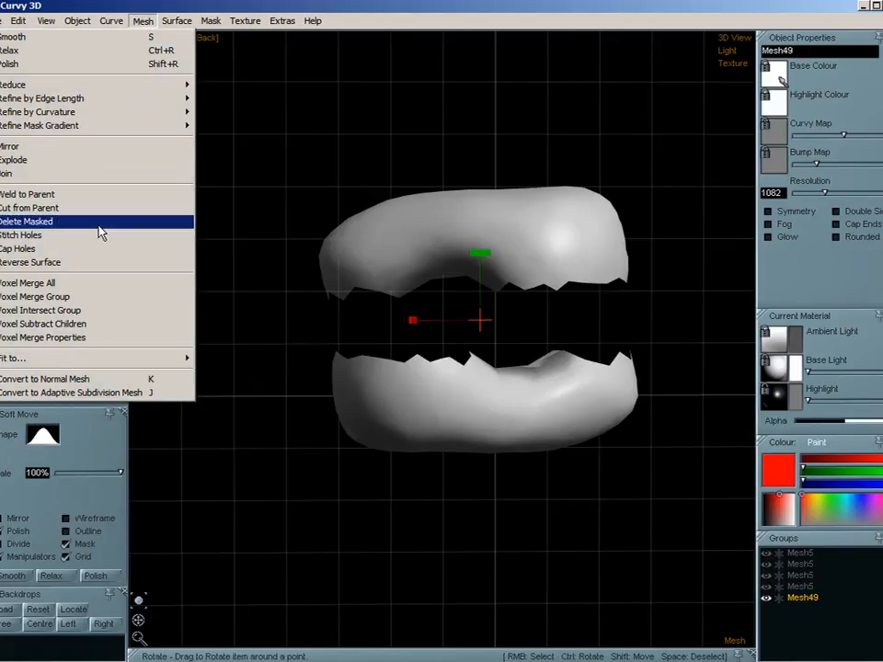
left_click(102, 235)
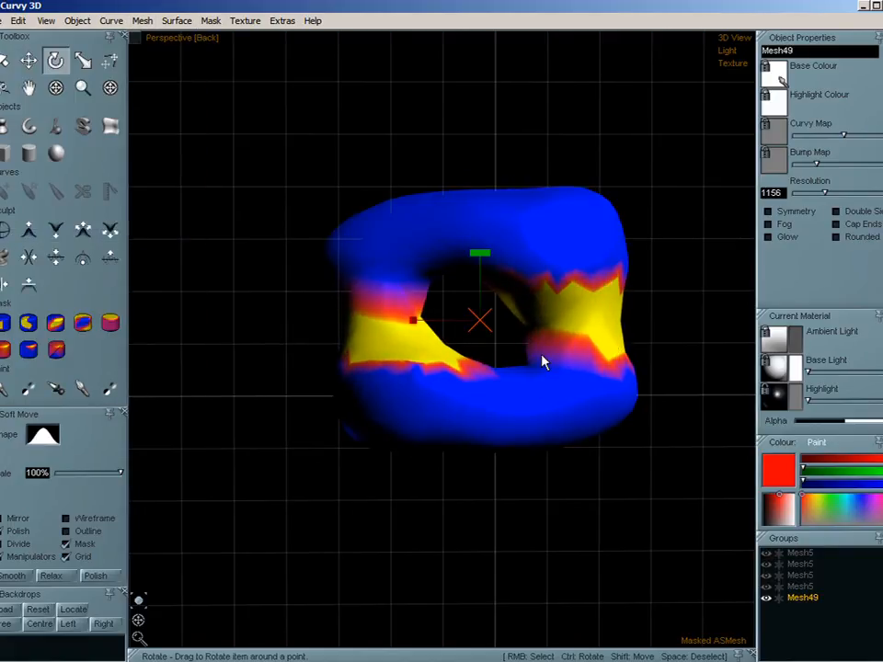
key("space")
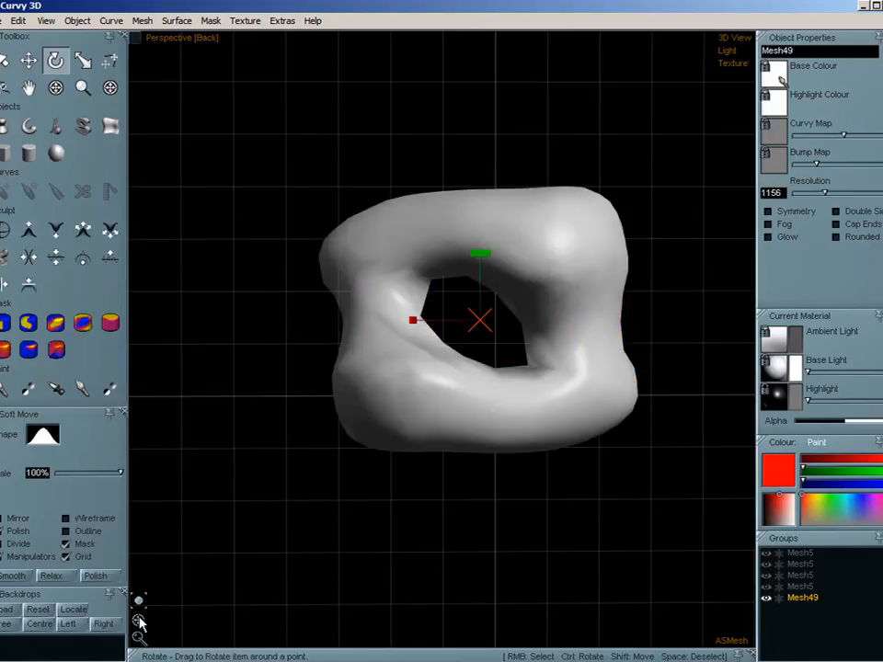
left_click_drag(140, 623, 384, 629)
left_click_drag(401, 580, 349, 474)
left_click(143, 26)
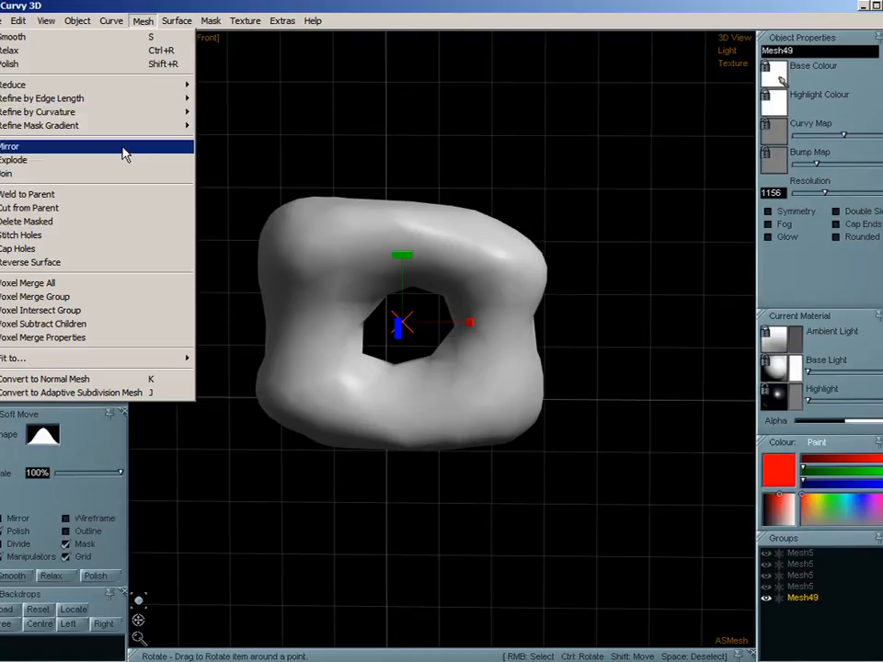
left_click(258, 73)
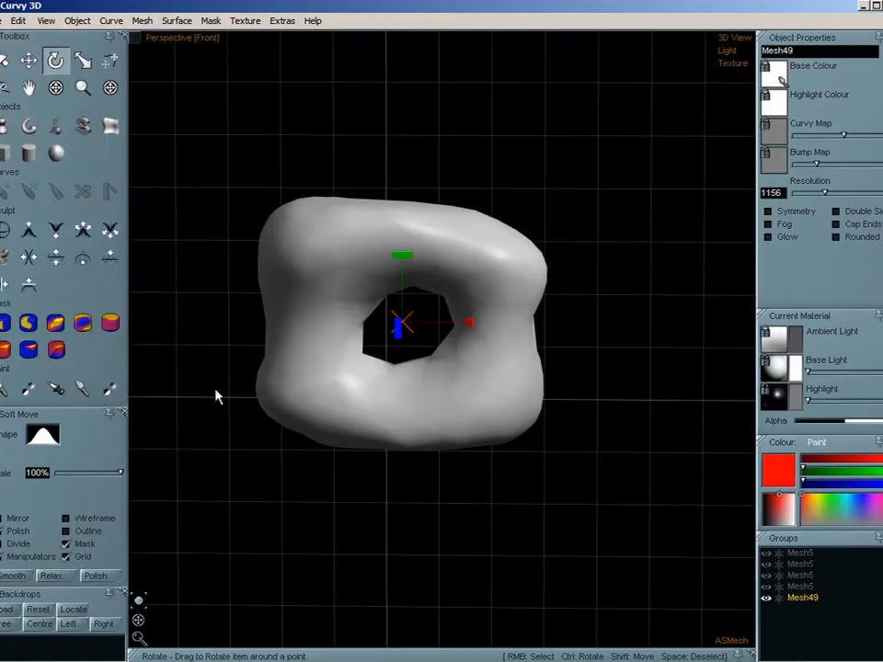
- Add three spheres overlapping the upper-left, lower-left and upper-right corners of Mesh49 and make them all descendants of that mesh
left_click(57, 155)
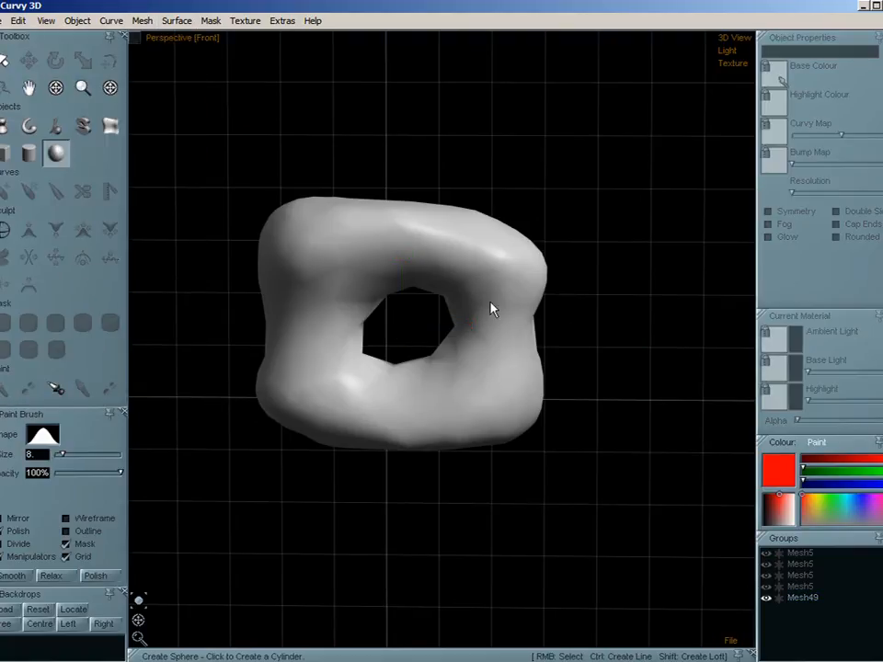
left_click(556, 264)
left_click(329, 404)
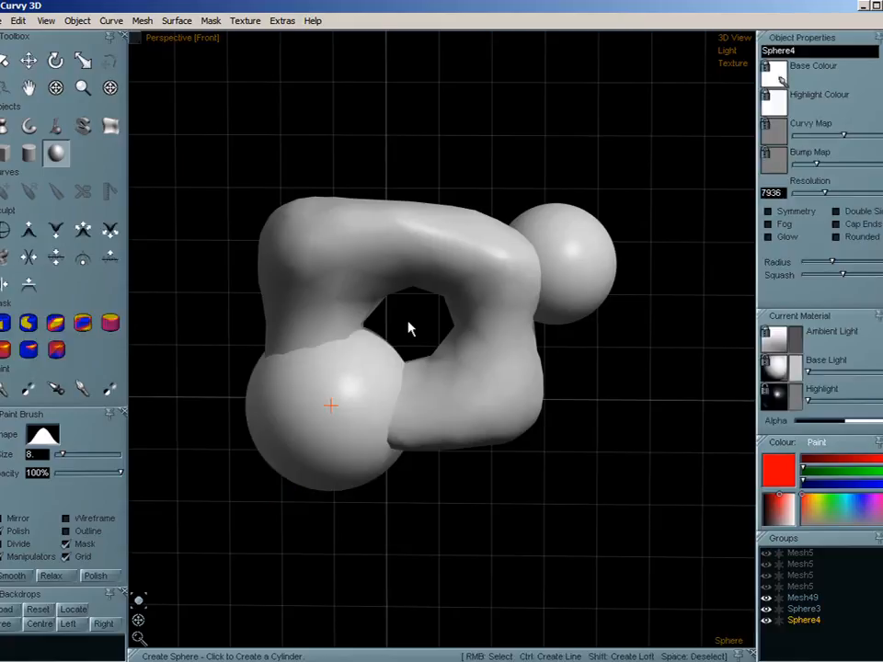
left_click(290, 194)
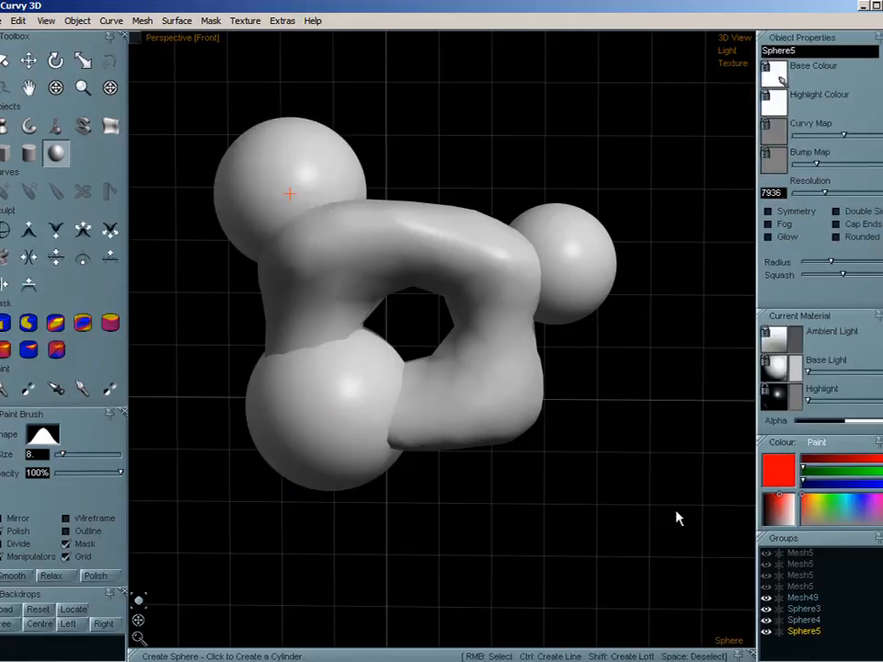
left_click_drag(808, 619, 811, 599)
left_click(810, 599)
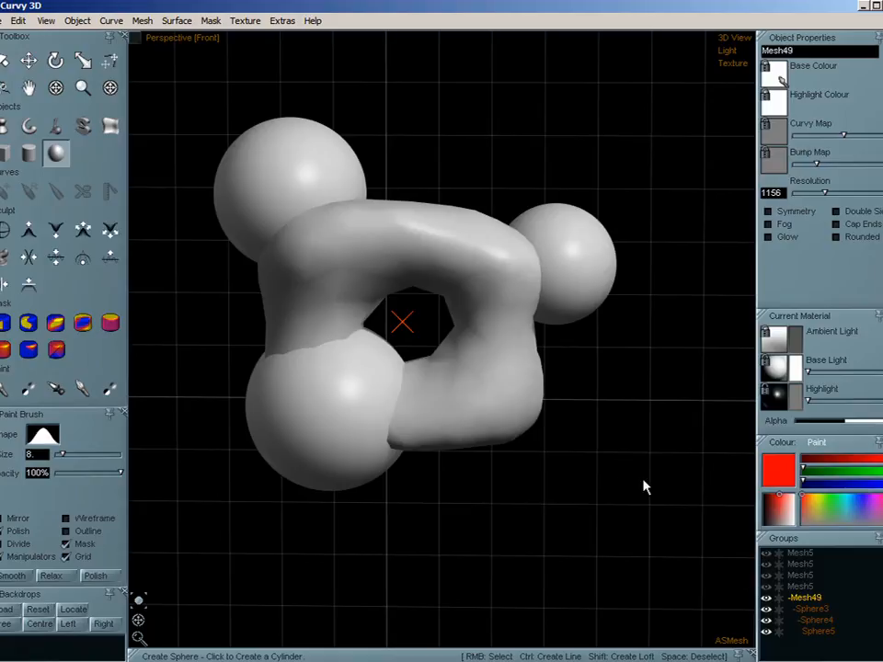
- Set the voxel merge precision to Rough and voxel merge the Mesh49 group with its spheres
key("w")
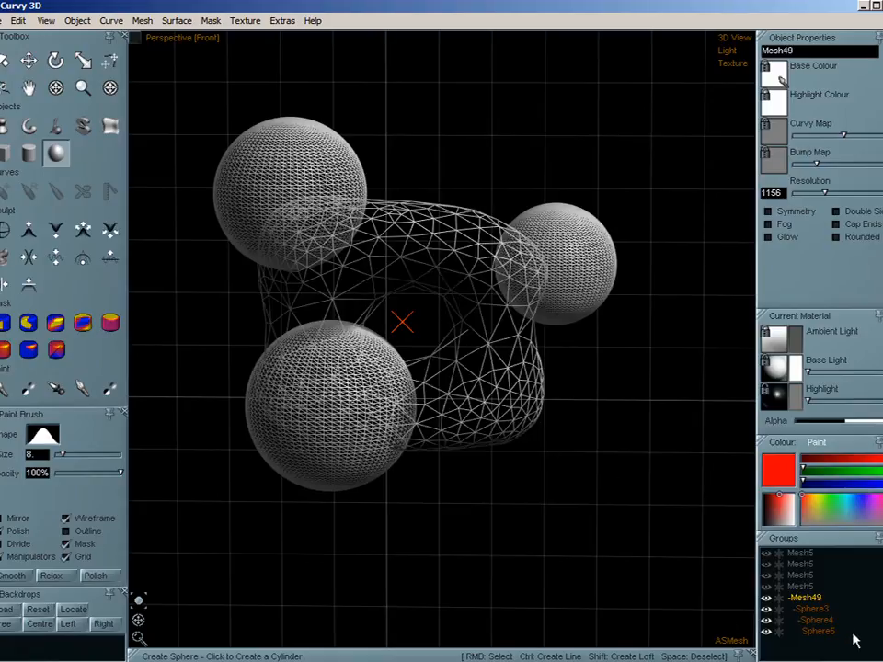
left_click(144, 22)
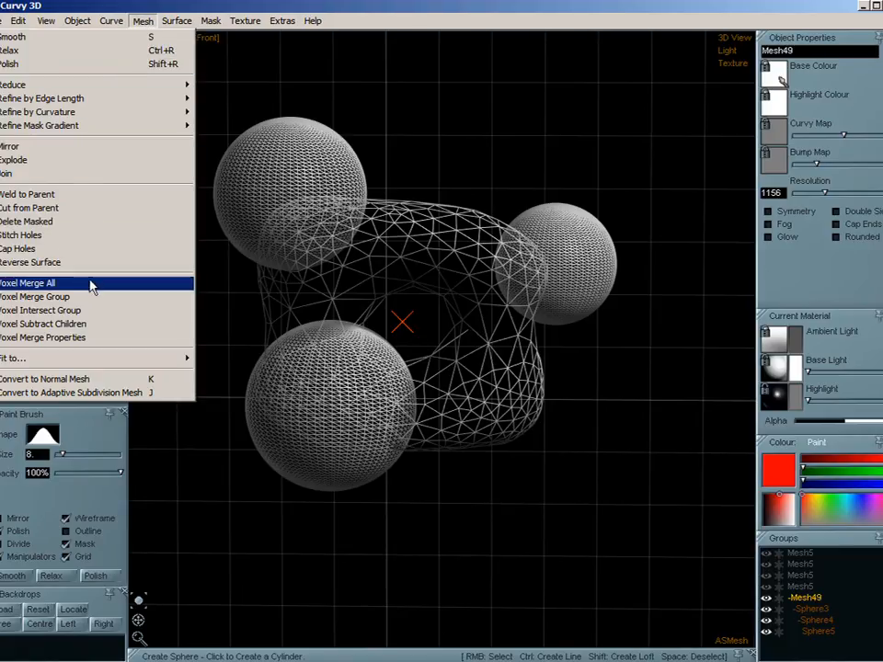
left_click(95, 337)
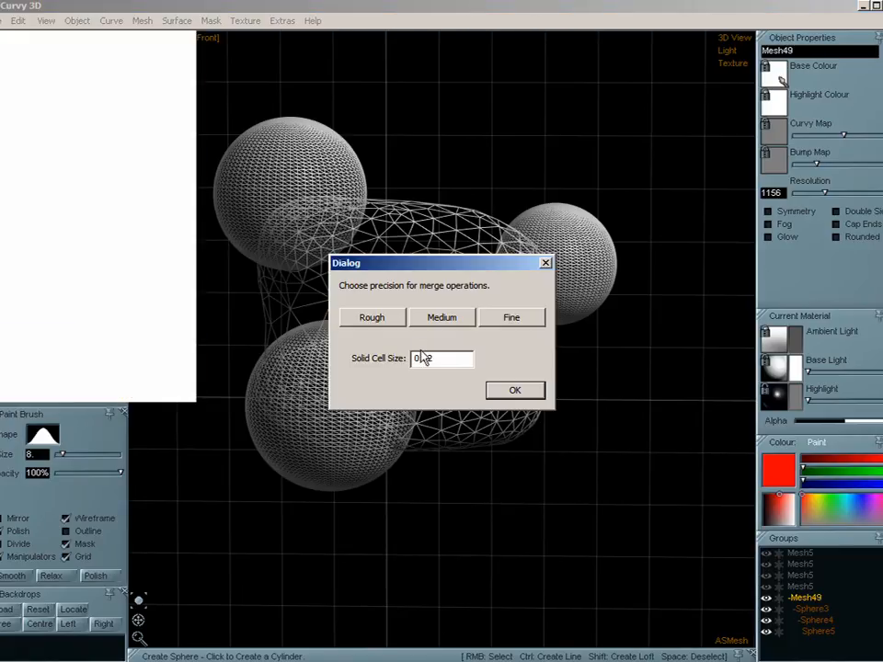
left_click(372, 317)
left_click(518, 390)
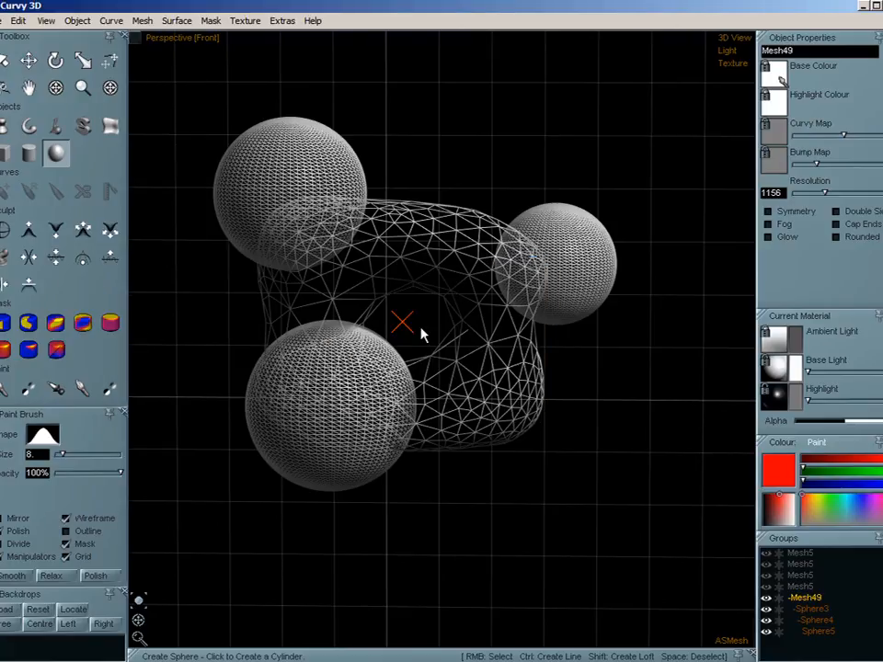
left_click(139, 26)
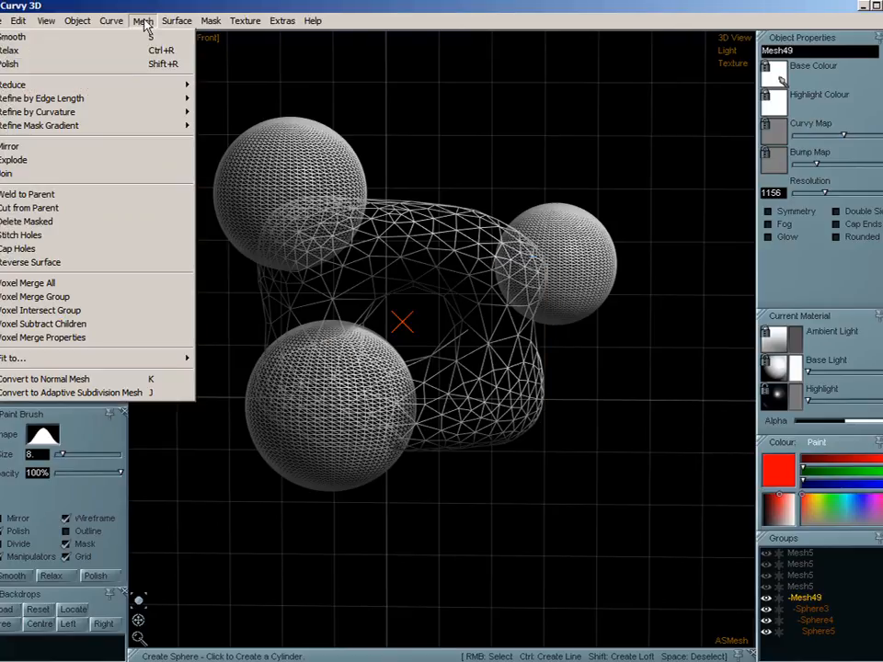
left_click(89, 302)
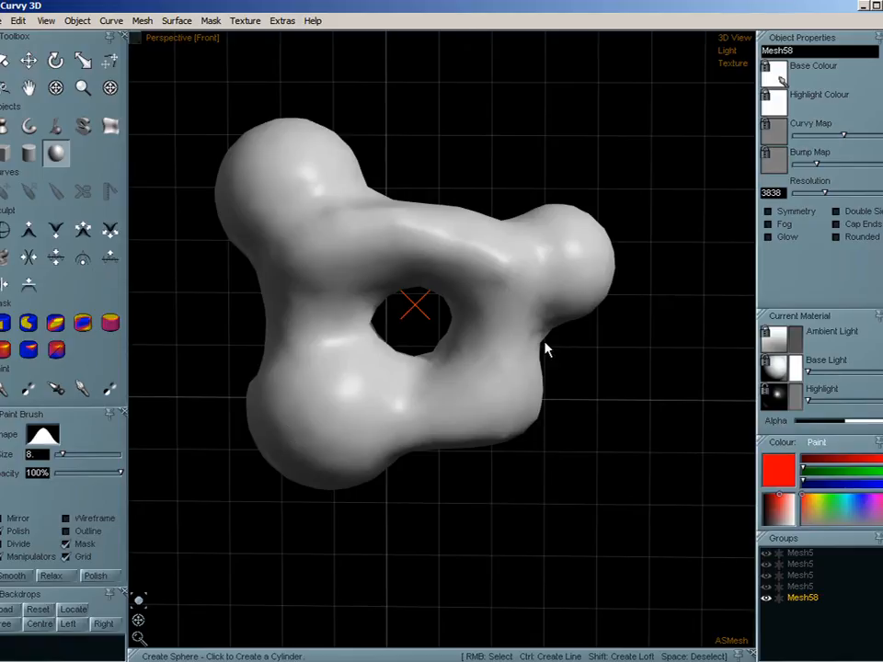
- Smooth the merged mesh twice and check its triangles in wireframe display
key("s")
key("s")
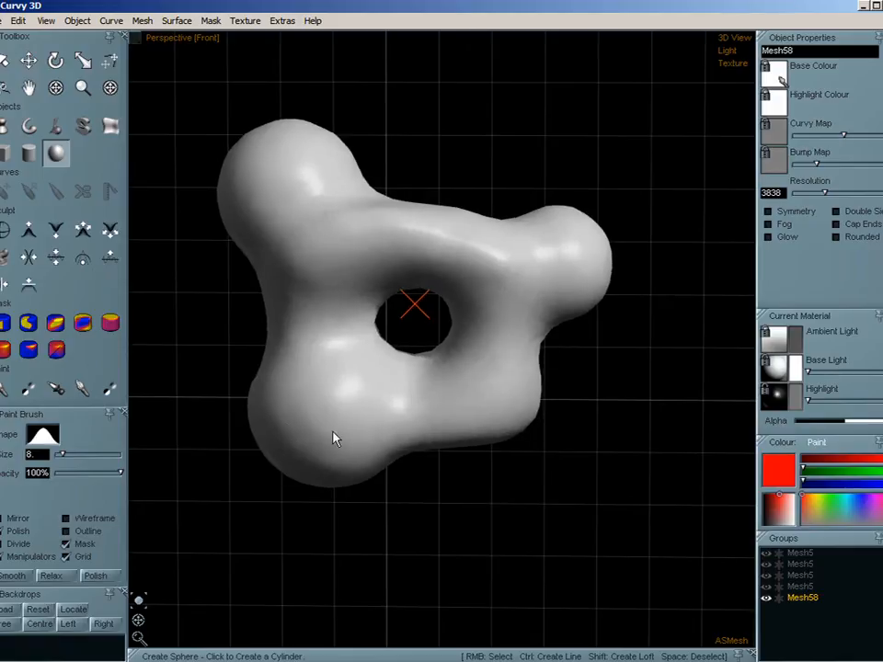
key("w")
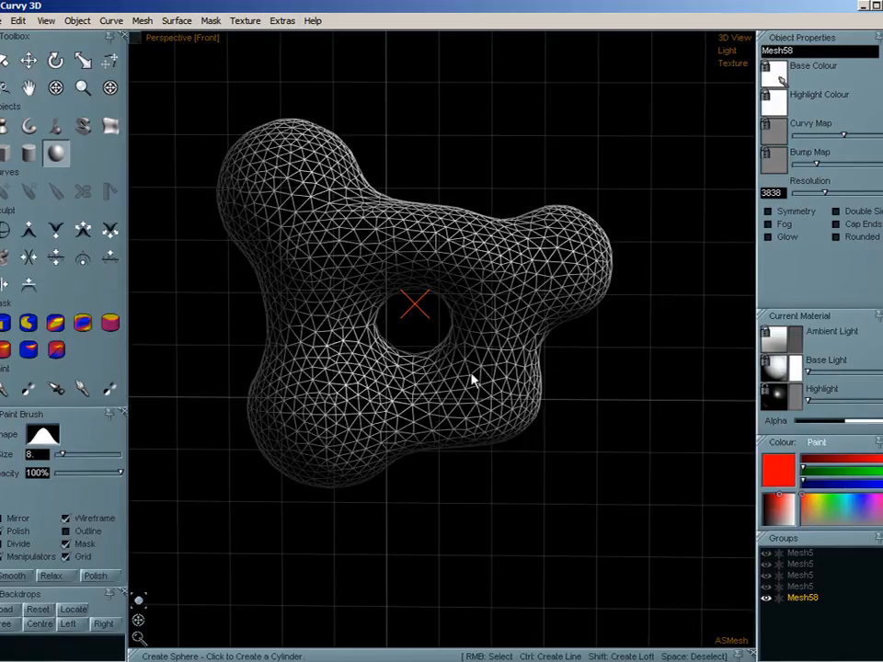
key("w")
scroll(274, 325, "up", 1)
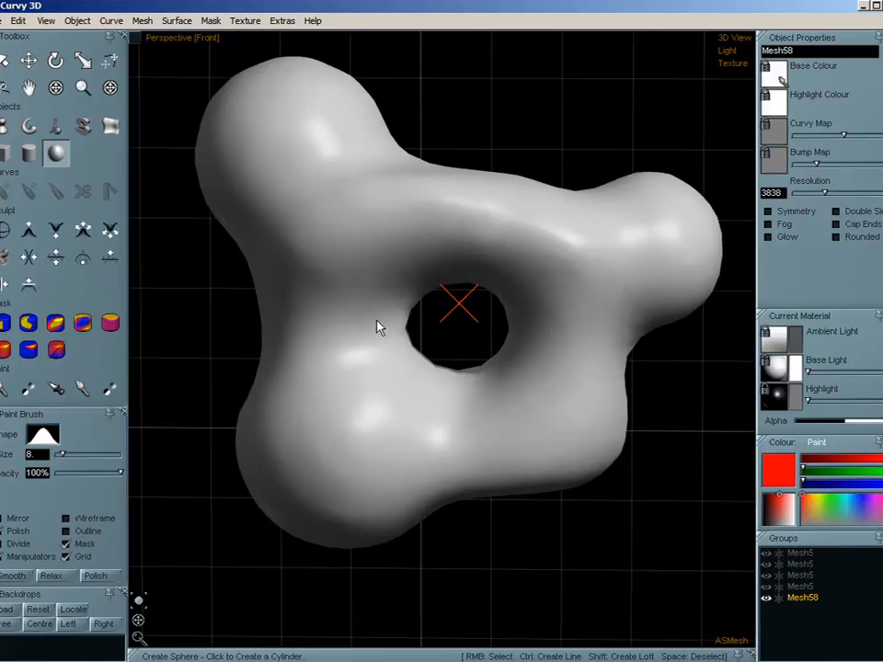
scroll(378, 327, "up", 1)
scroll(430, 344, "down", 2)
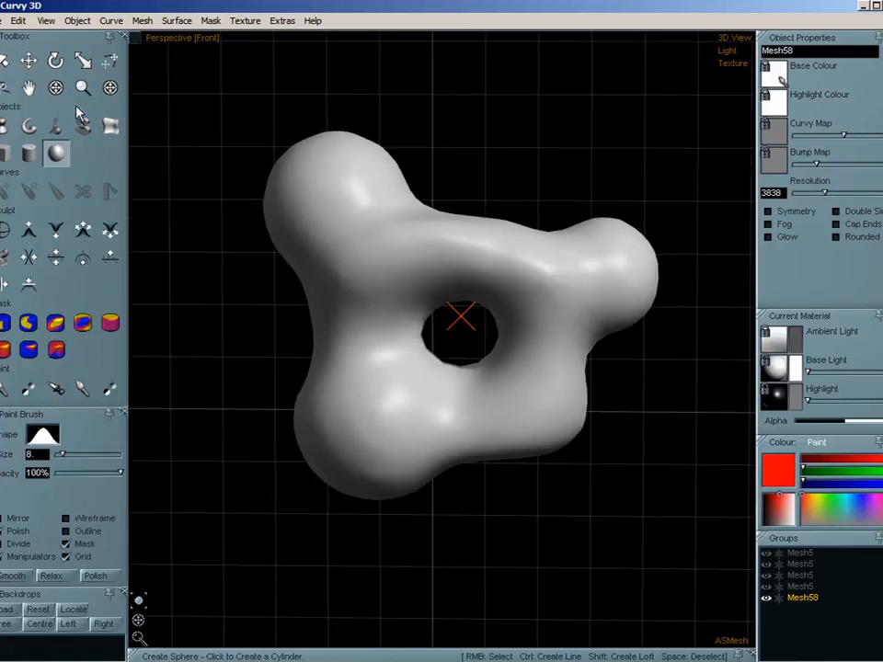
- Move the merged mesh slightly down and to the left with the Move tool
left_click(30, 65)
left_click_drag(436, 428, 409, 443)
middle_click_drag(512, 436, 486, 453)
- Turn on Divide and sculpt raised ridges over the front of the solid-shaded mesh with the Add brush
key("w")
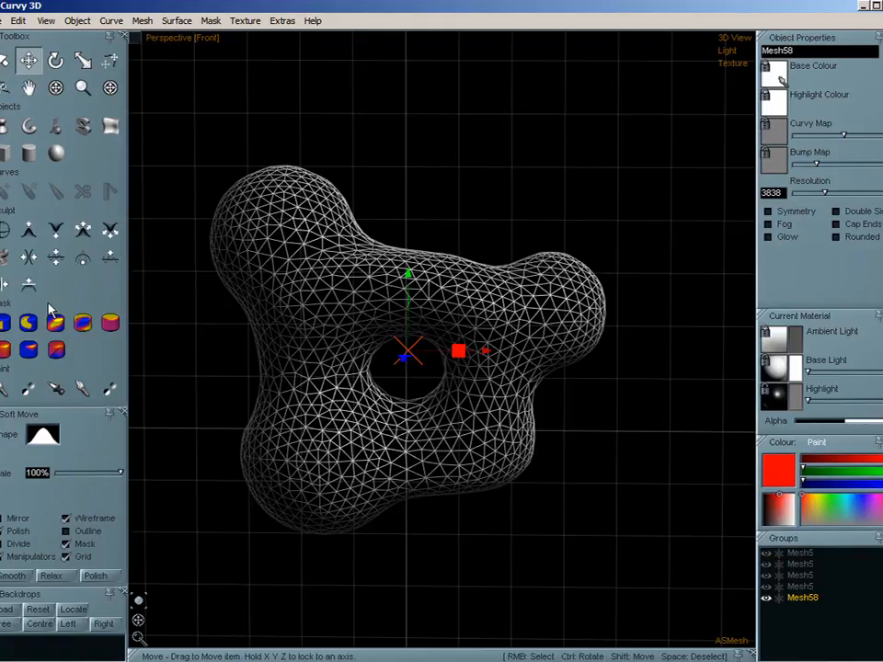
left_click(29, 230)
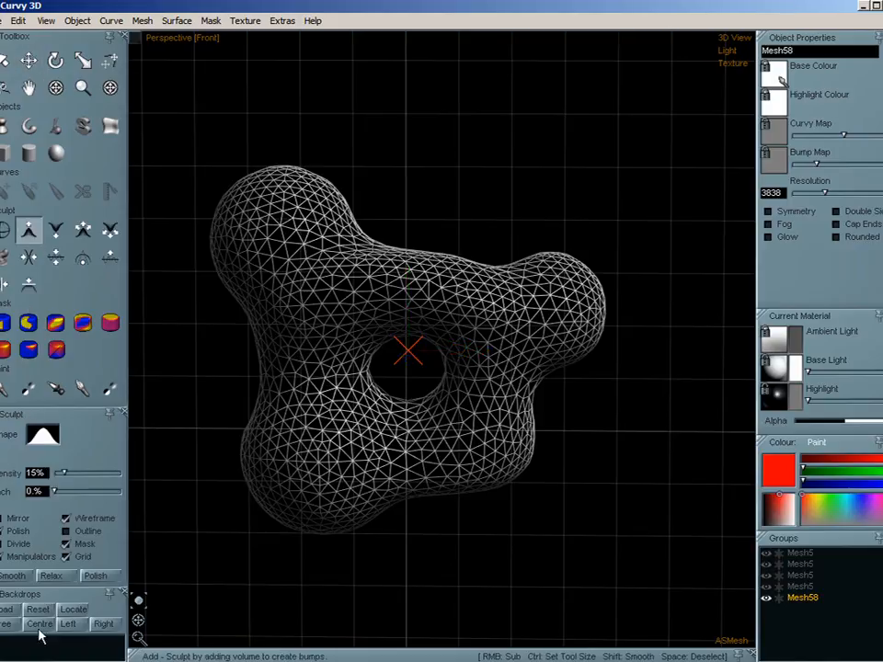
left_click(0, 548)
key("w")
mouse_move(335, 352)
left_mouse_down()
mouse_move(381, 276)
mouse_move(474, 467)
mouse_move(282, 518)
mouse_move(317, 461)
mouse_move(323, 477)
mouse_move(302, 371)
mouse_move(248, 206)
mouse_move(345, 312)
mouse_move(458, 265)
mouse_move(522, 309)
mouse_move(534, 388)
mouse_move(403, 419)
mouse_move(349, 521)
mouse_move(259, 502)
mouse_move(346, 270)
mouse_move(446, 405)
left_mouse_up()
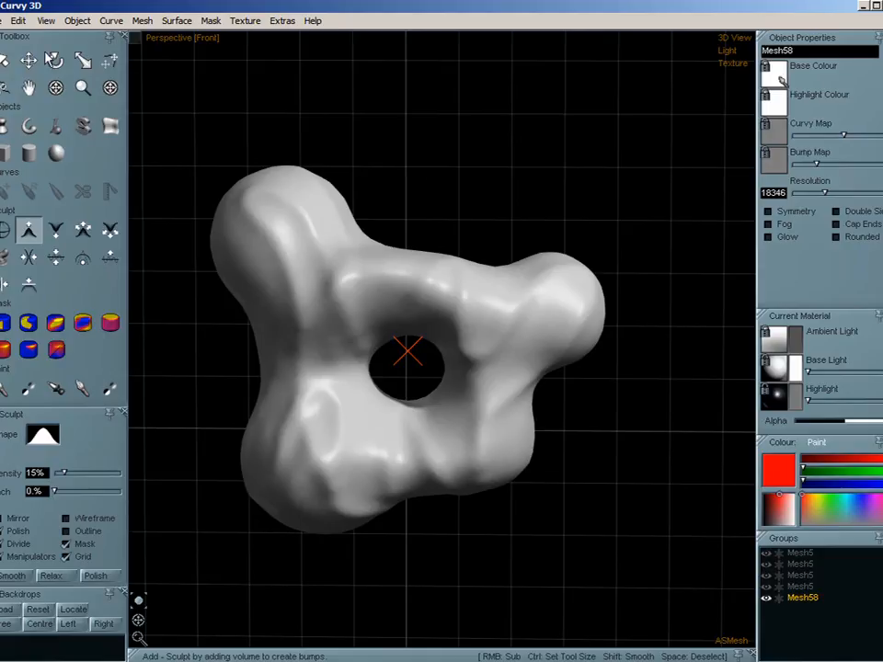
- Move the sculpted mesh far down the view to clear space above it
left_click(142, 22)
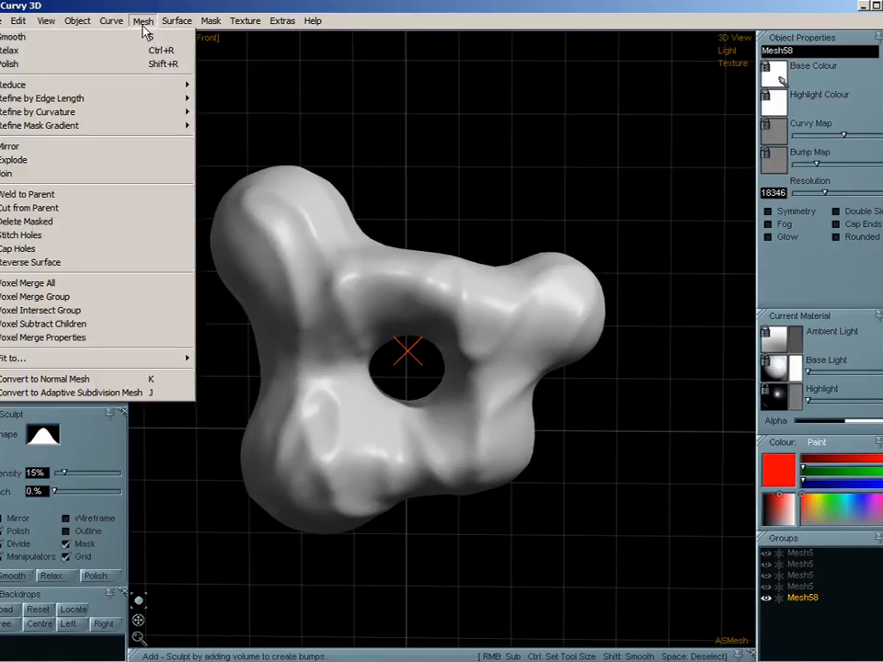
left_click(141, 18)
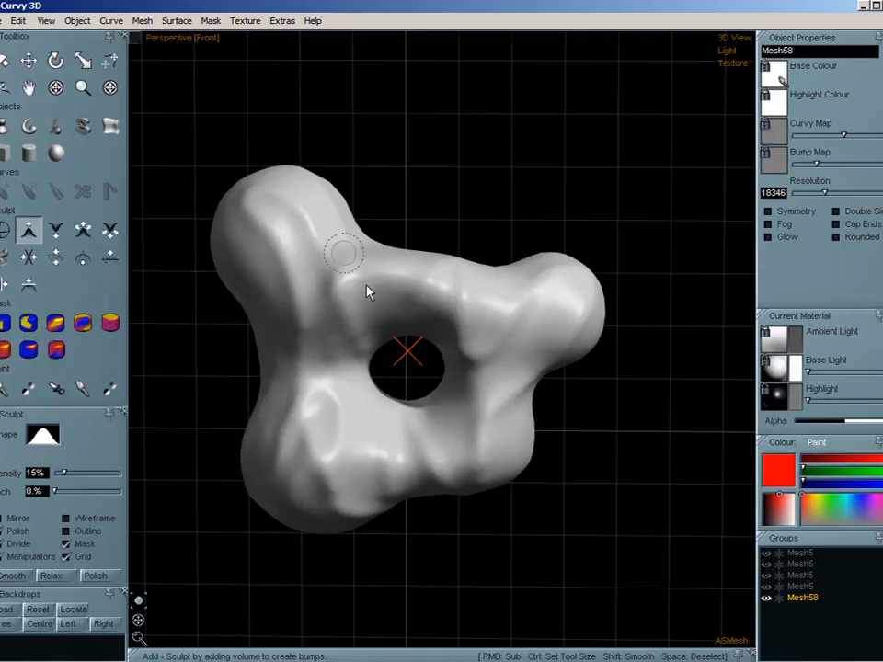
left_click(28, 66)
left_click_drag(361, 486, 377, 607)
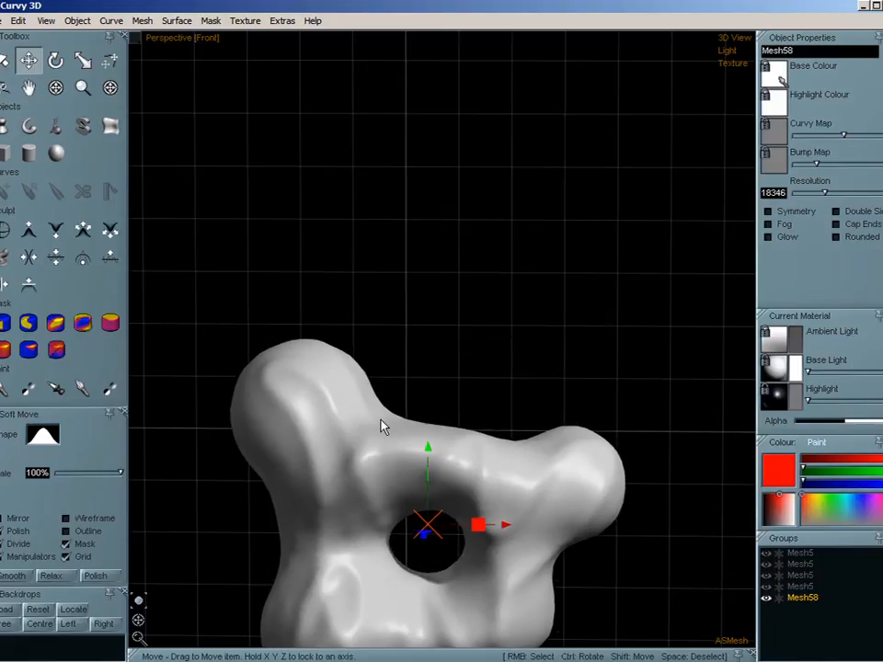
left_click_drag(384, 428, 348, 603)
left_click(56, 153)
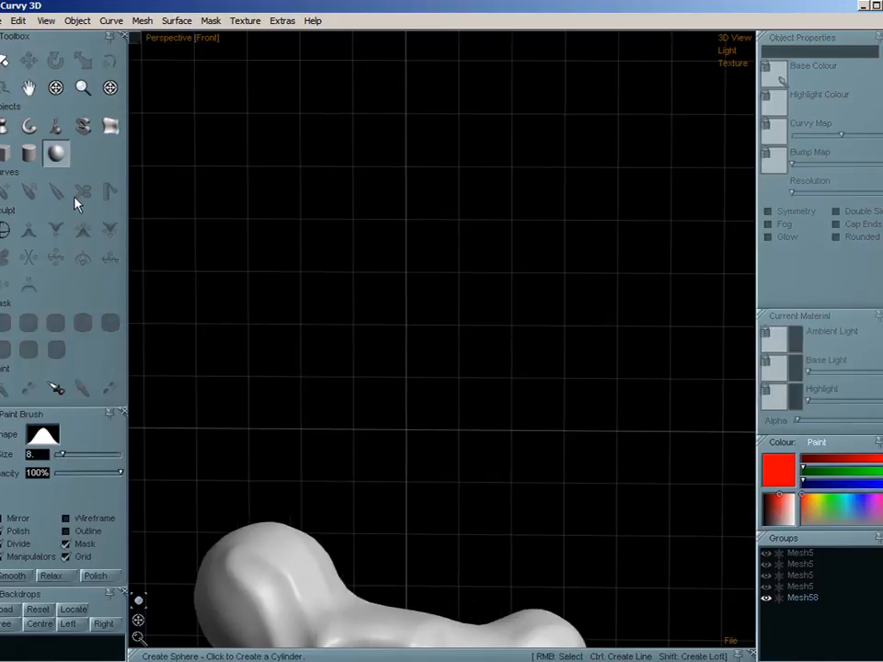
left_click(29, 152)
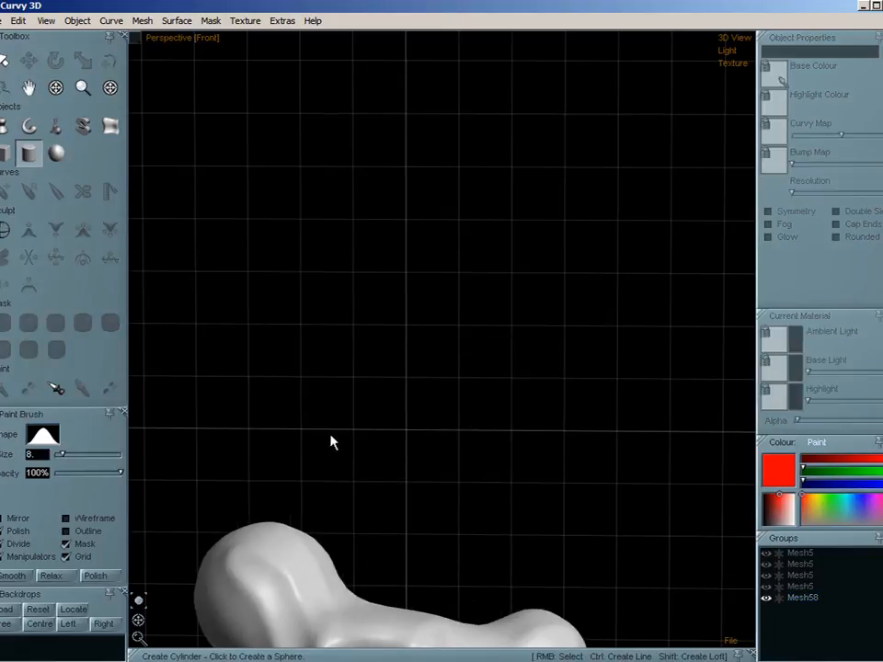
left_click_drag(332, 442, 465, 180)
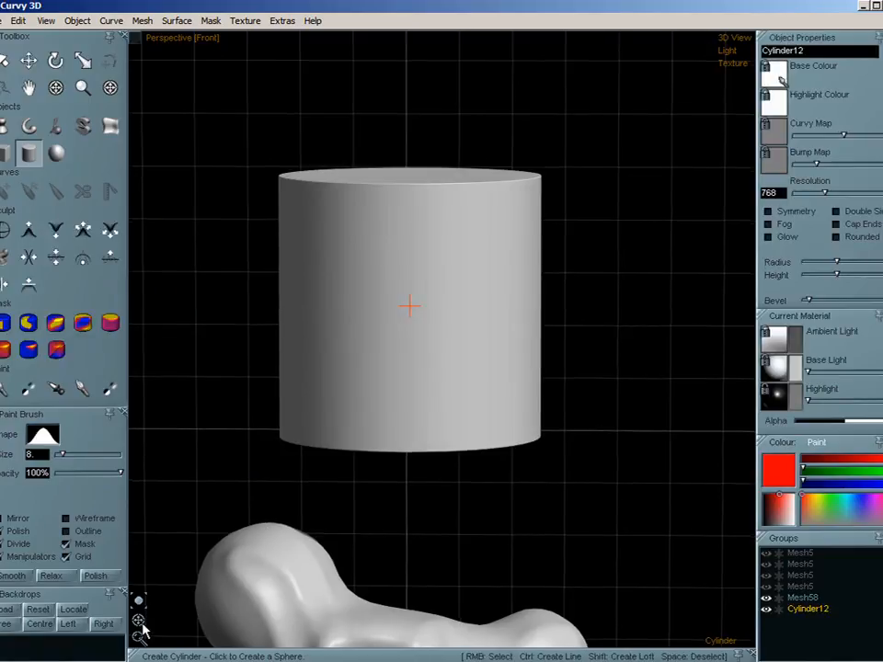
left_click_drag(138, 623, 159, 599)
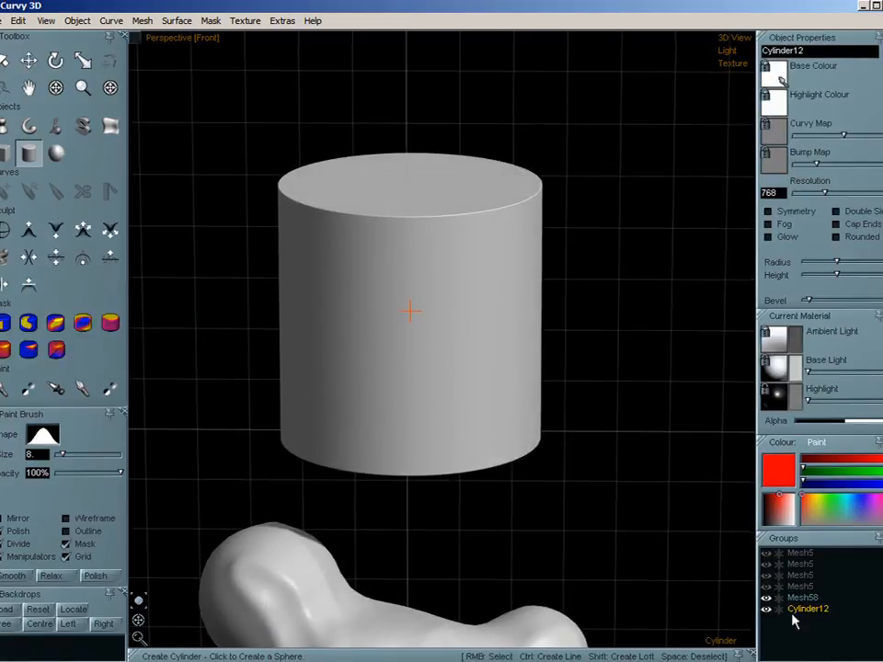
key("w")
key("w")
key("Delete")
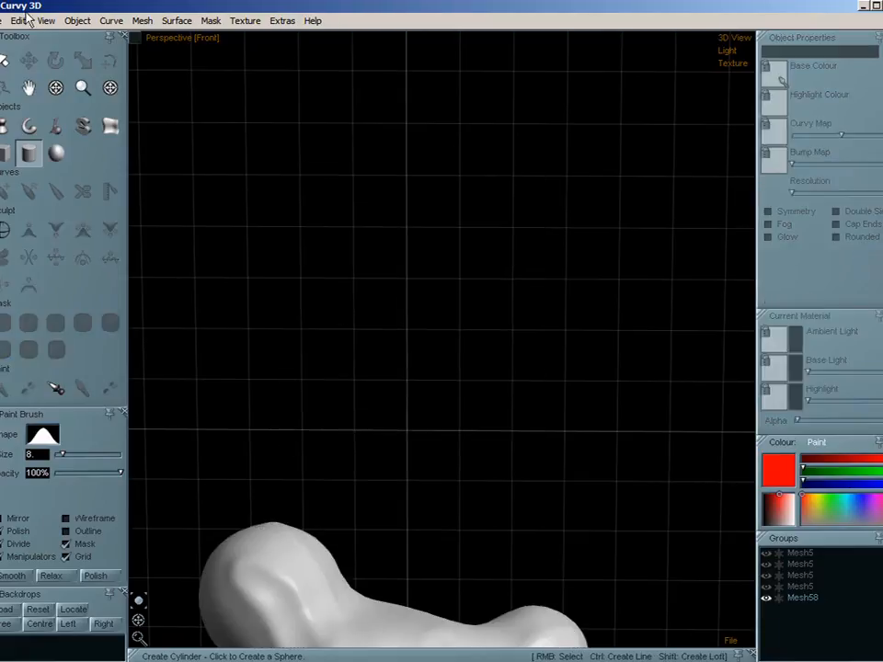
- Create an upright rounded cylinder above the sculpted mesh by drawing a C-shaped Lathe profile
left_click(4, 126)
mouse_move(366, 98)
left_mouse_down()
mouse_move(304, 210)
mouse_move(299, 440)
left_mouse_up()
left_click_drag(401, 467, 410, 460)
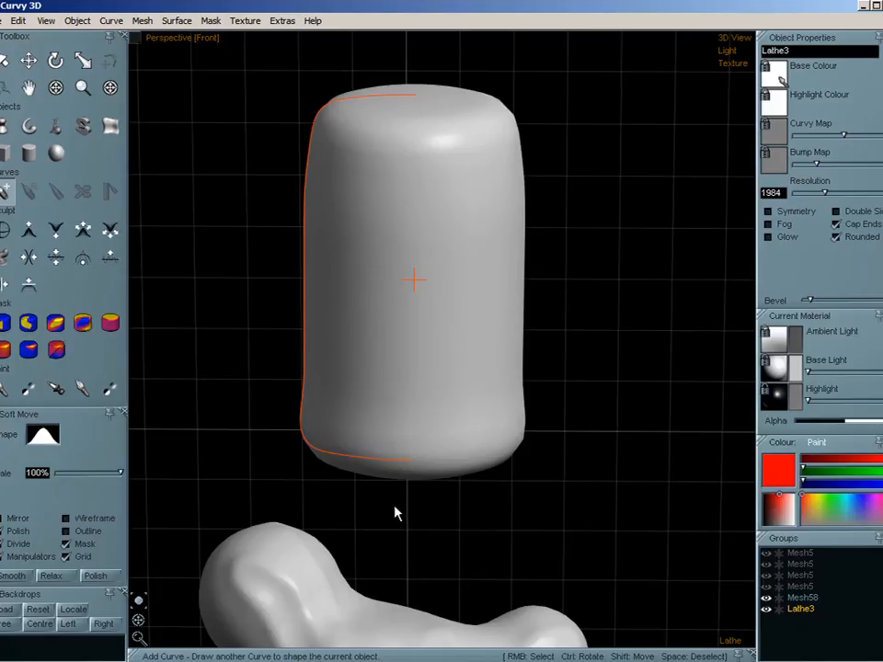
- Create a separate horizontal rounded Lathe object crossing the middle of the upright one, drawn from the left side
left_click_drag(138, 622, 17, 608)
mouse_move(209, 287)
left_mouse_down()
mouse_move(408, 203)
mouse_move(646, 219)
mouse_move(667, 334)
left_mouse_up()
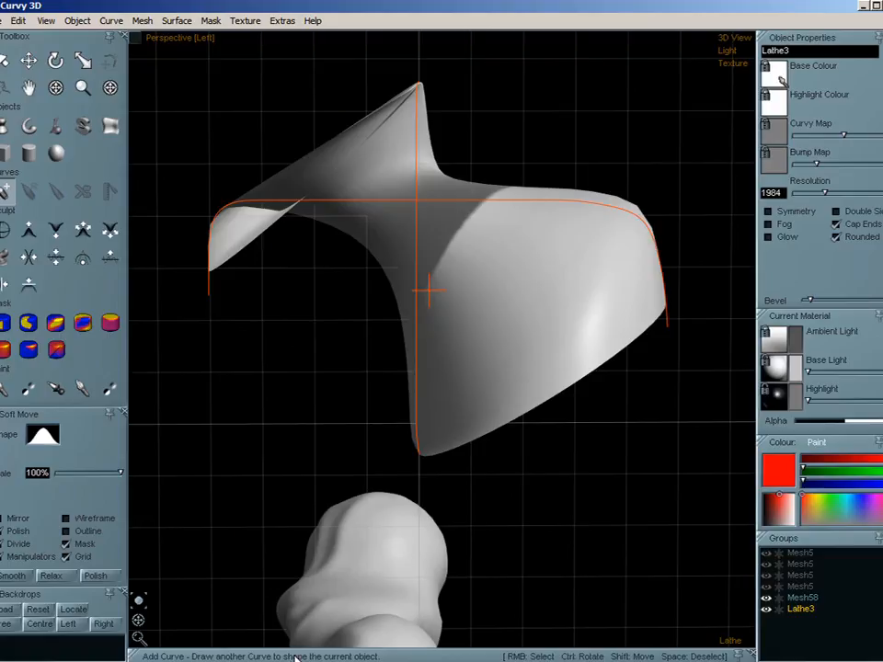
key("ctrl+z")
mouse_move(217, 298)
left_mouse_down()
mouse_move(218, 277)
mouse_move(471, 226)
left_mouse_up()
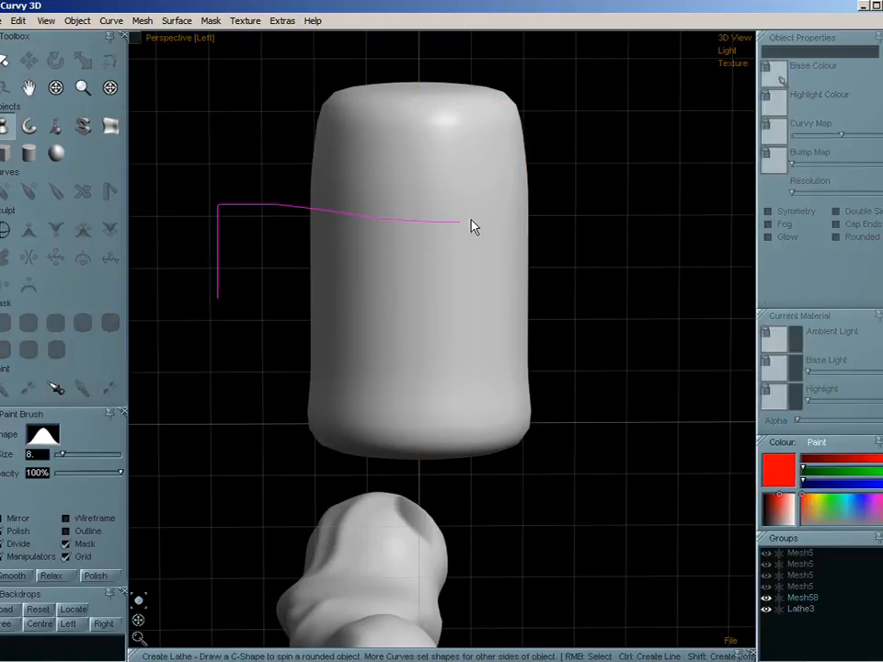
left_click_drag(618, 338, 618, 339)
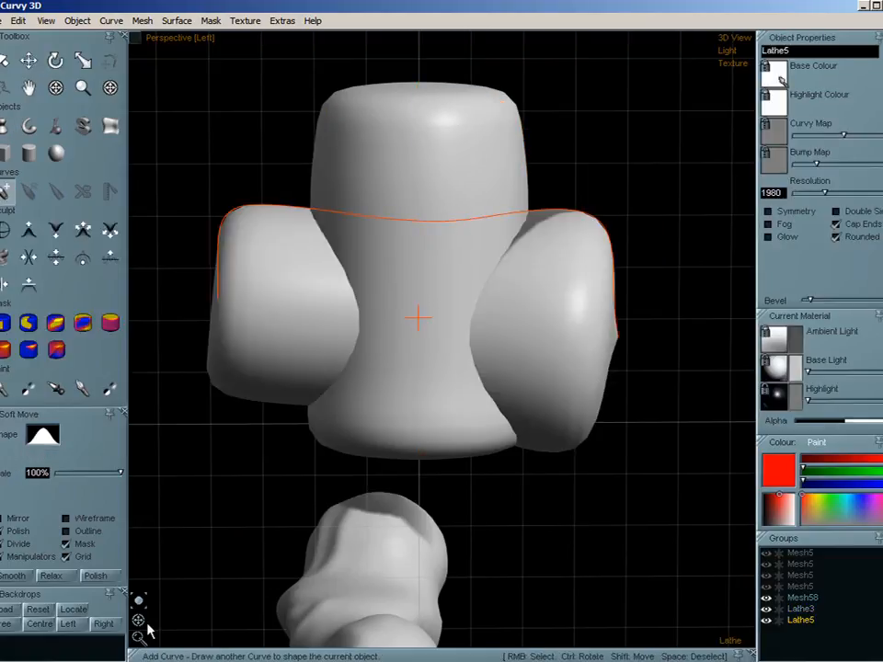
- From the front view, move the horizontal Lathe object sideways and up so it protrudes, and make it a child of the upright one
mouse_move(142, 622)
left_mouse_down()
mouse_move(241, 627)
mouse_move(270, 615)
left_mouse_up()
left_click(28, 60)
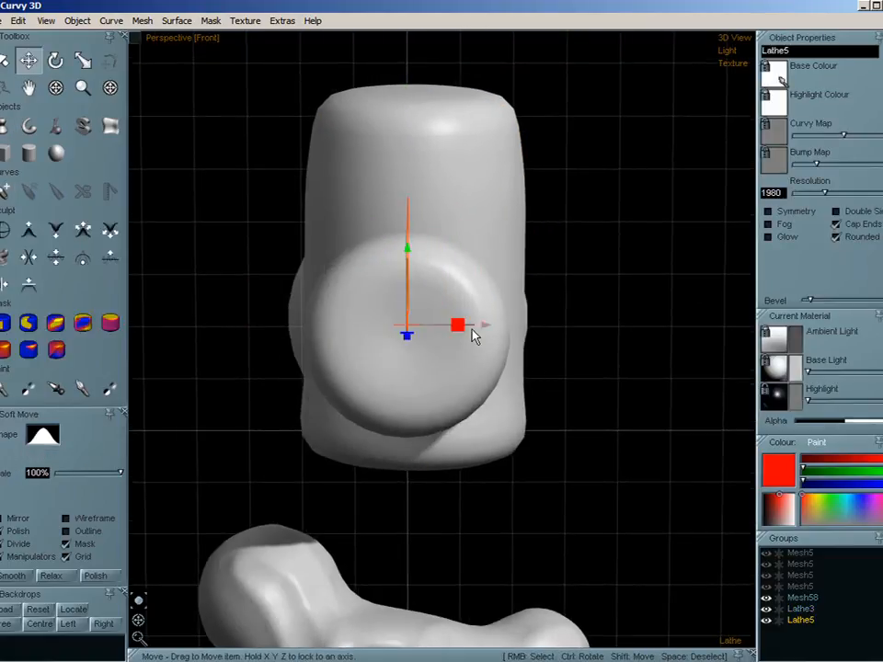
left_click_drag(475, 335, 531, 319)
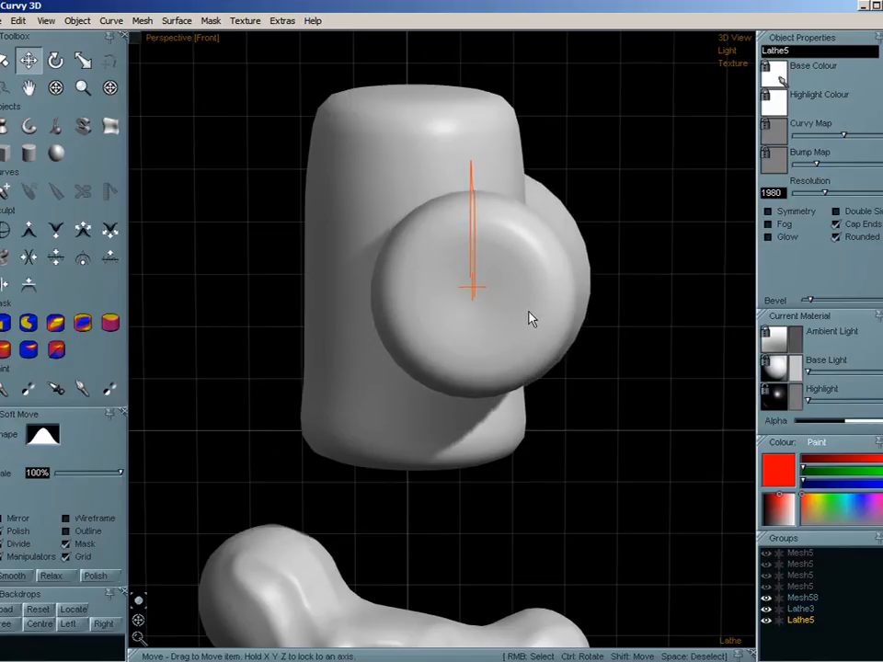
left_click(800, 609)
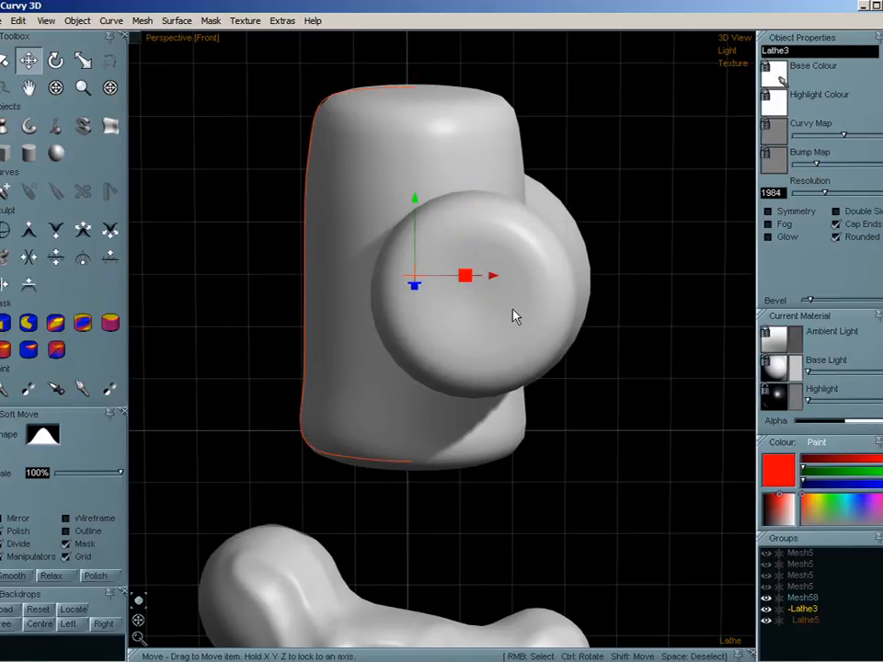
- Voxel subtract the child Lathe object from its upright parent
left_click(817, 621)
left_click(137, 23)
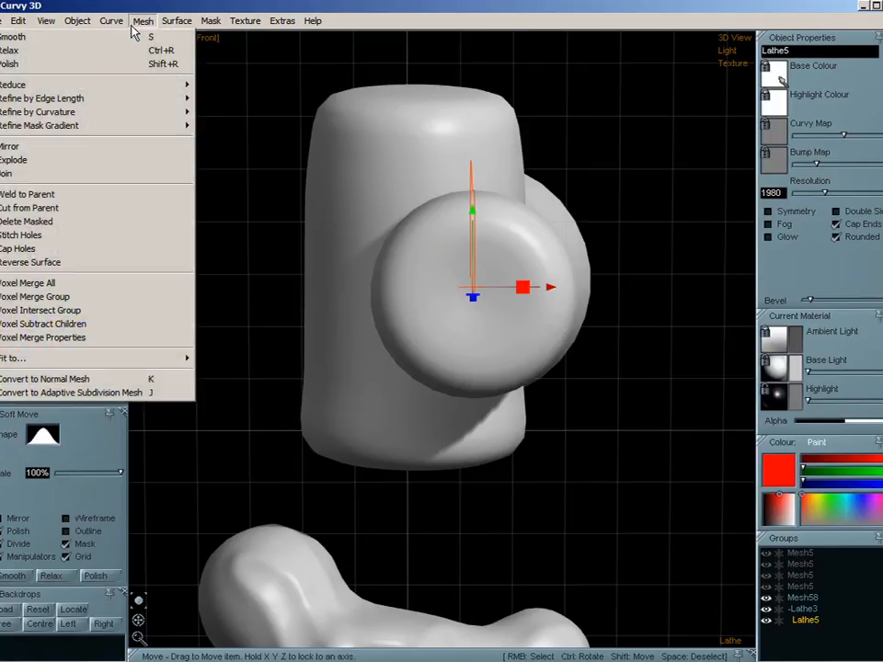
left_click(137, 23)
left_click(801, 610)
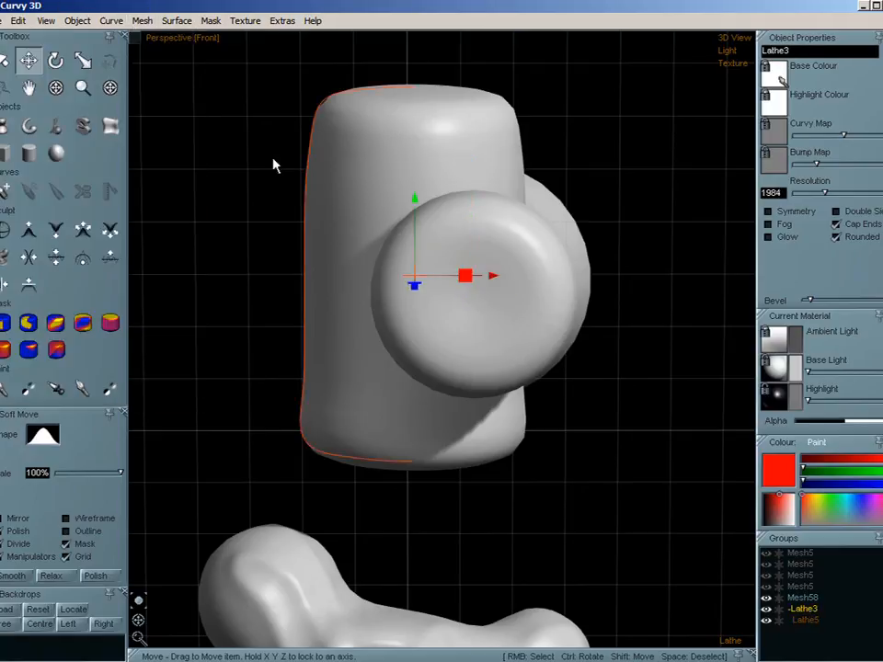
left_click(140, 20)
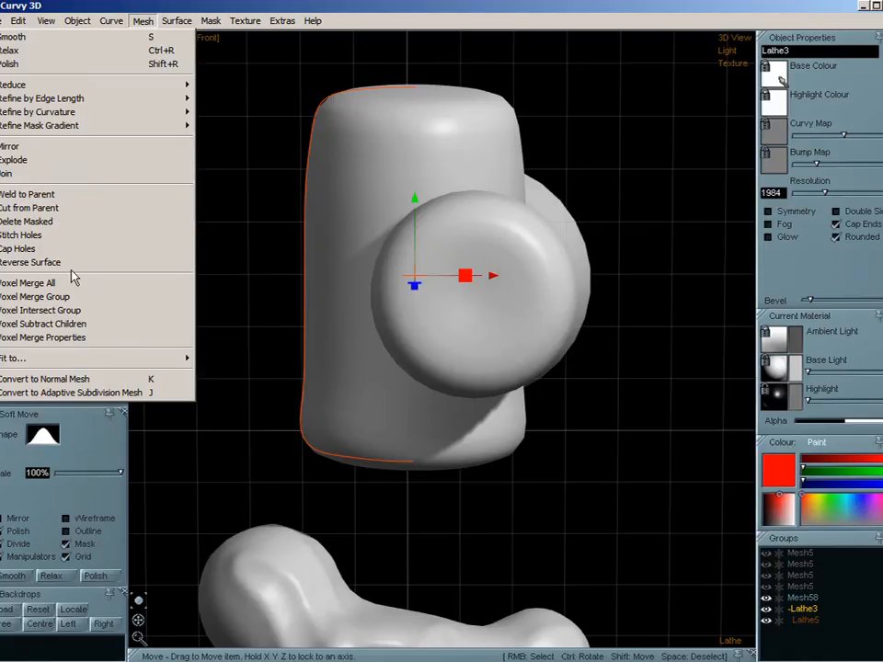
left_click(41, 323)
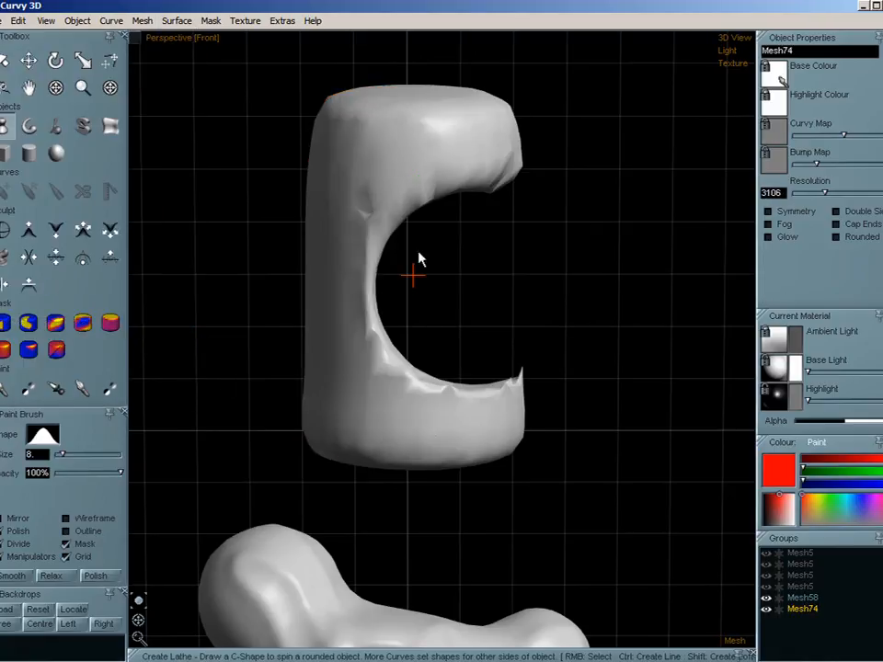
- Undo the voxel subtraction and delete the leftover mesh it produced
key("ctrl+z")
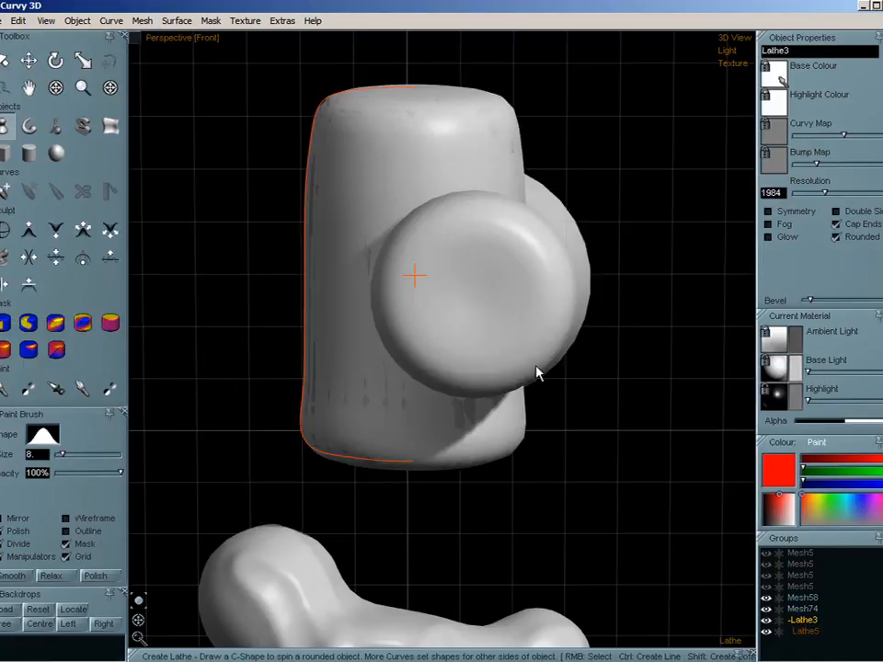
left_click(808, 610)
key("Delete")
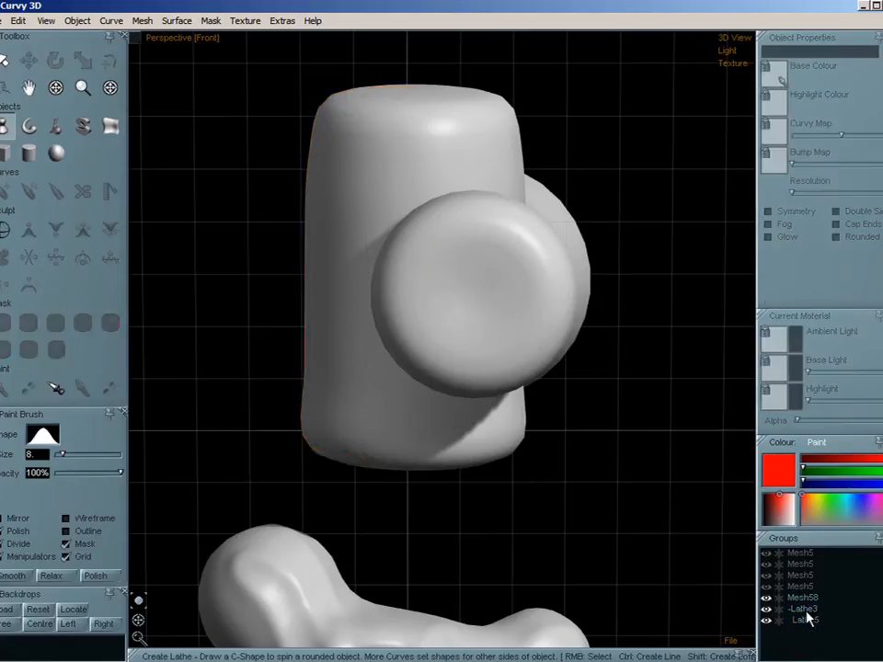
- Set the voxel merge Solid Cell Size to 0.02 and voxel subtract the child Lathe object from the upright parent
left_click(807, 611)
left_click(142, 20)
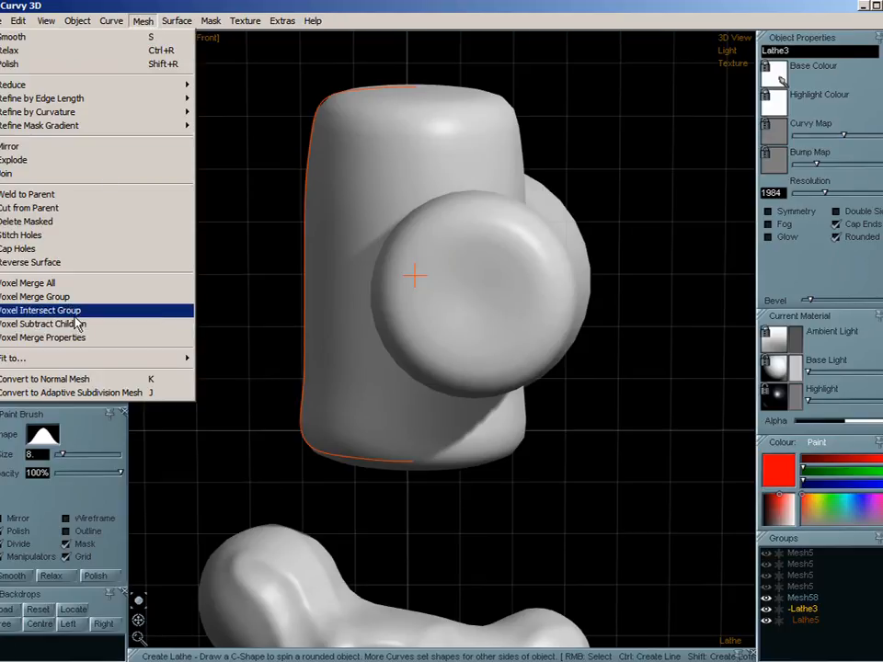
left_click(77, 337)
left_click(443, 325)
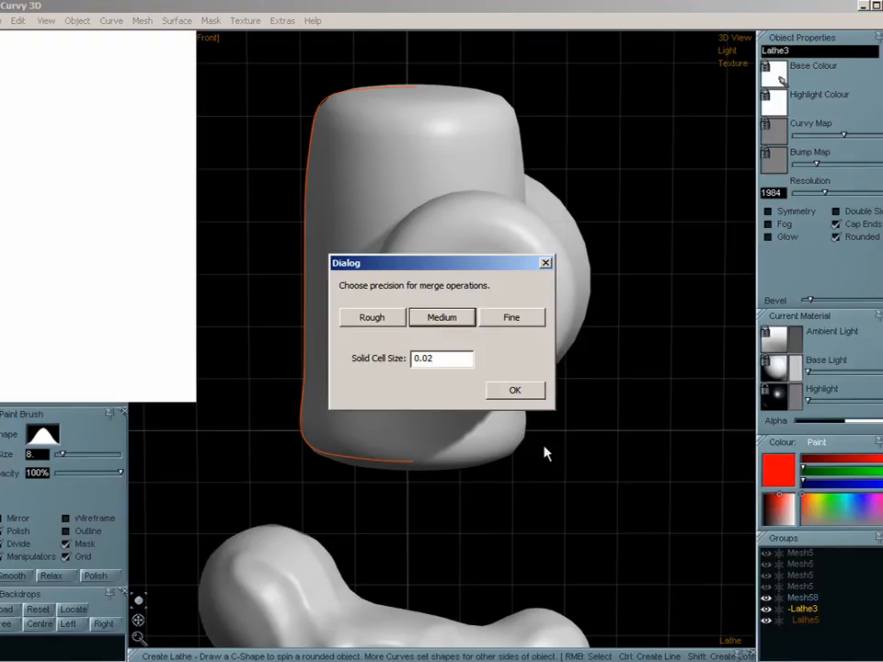
left_click(515, 391)
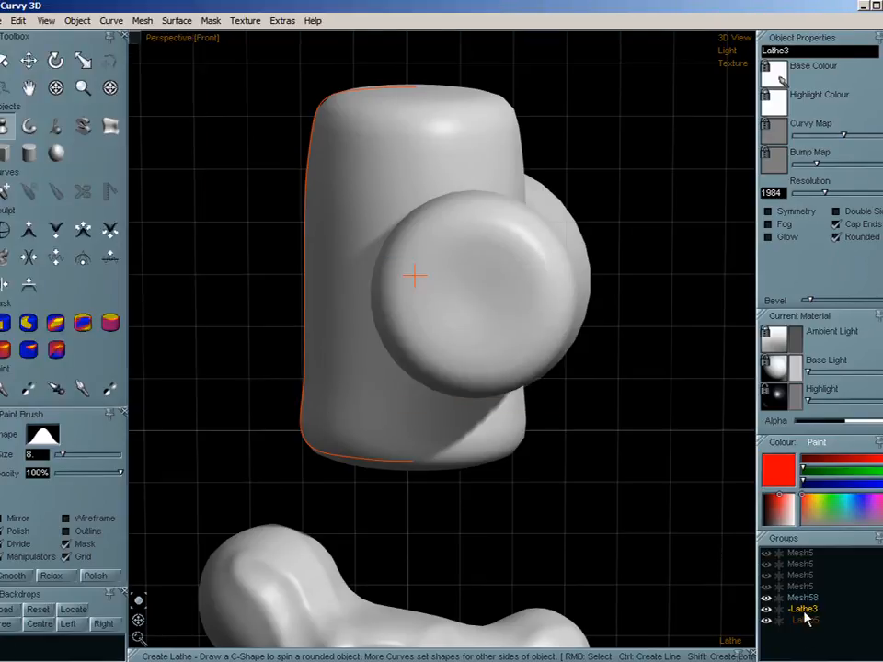
left_click(143, 20)
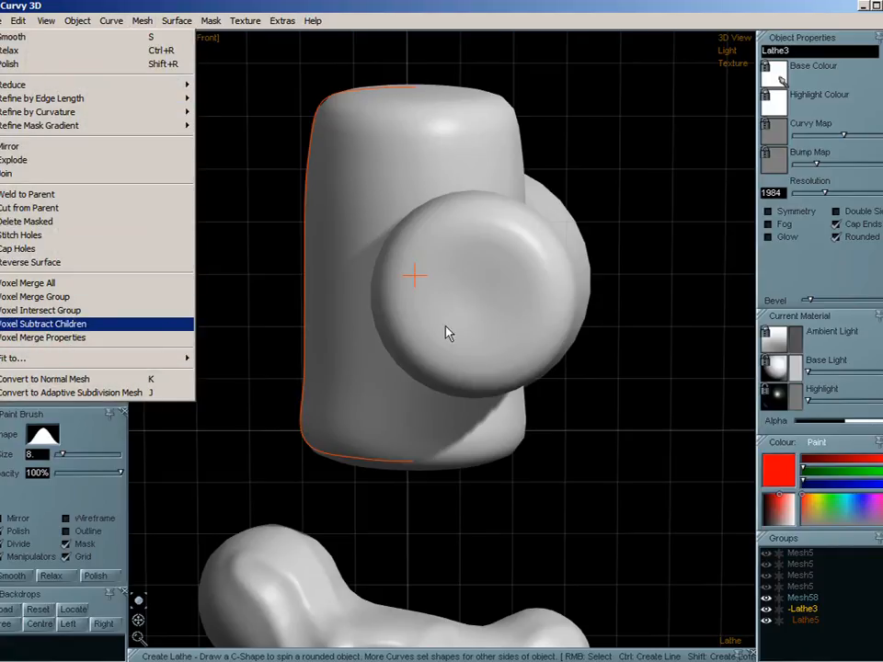
key("Return")
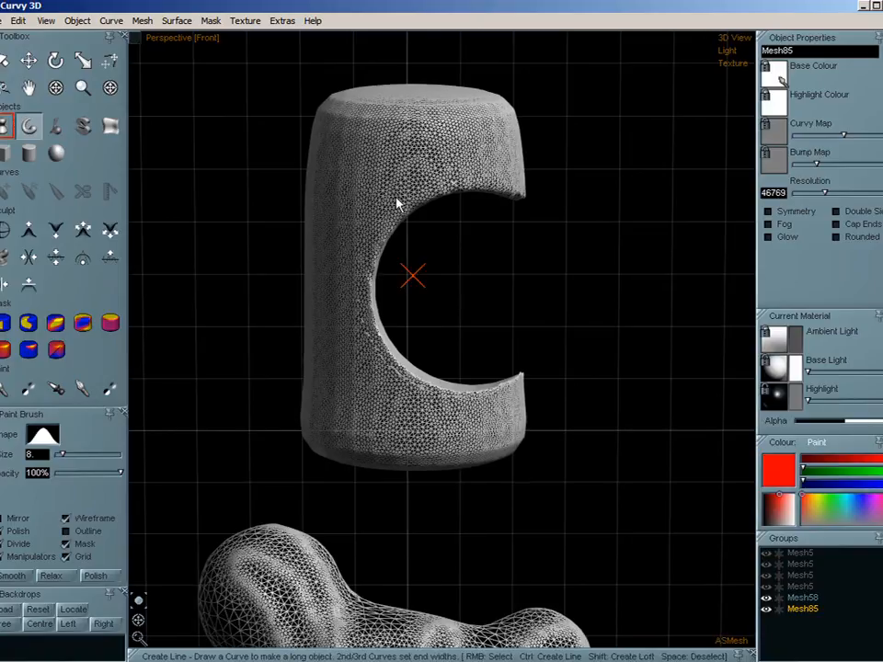
- Examine the wireframe density along the curved cut up close, and turn off the wireframe to view the solid mesh from behind
scroll(397, 204, "up", 10)
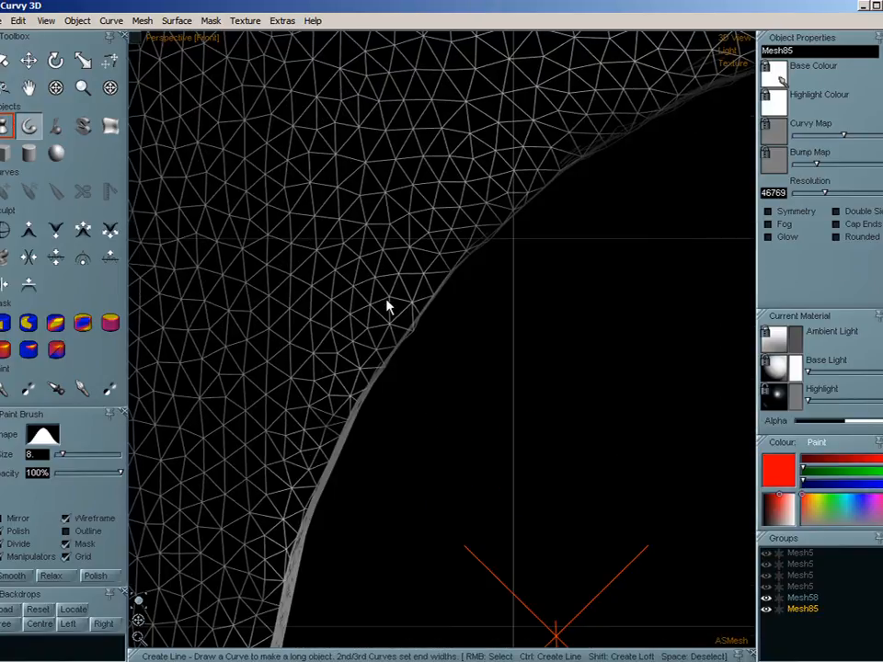
middle_click_drag(388, 264, 333, 436)
scroll(554, 247, "up", 2)
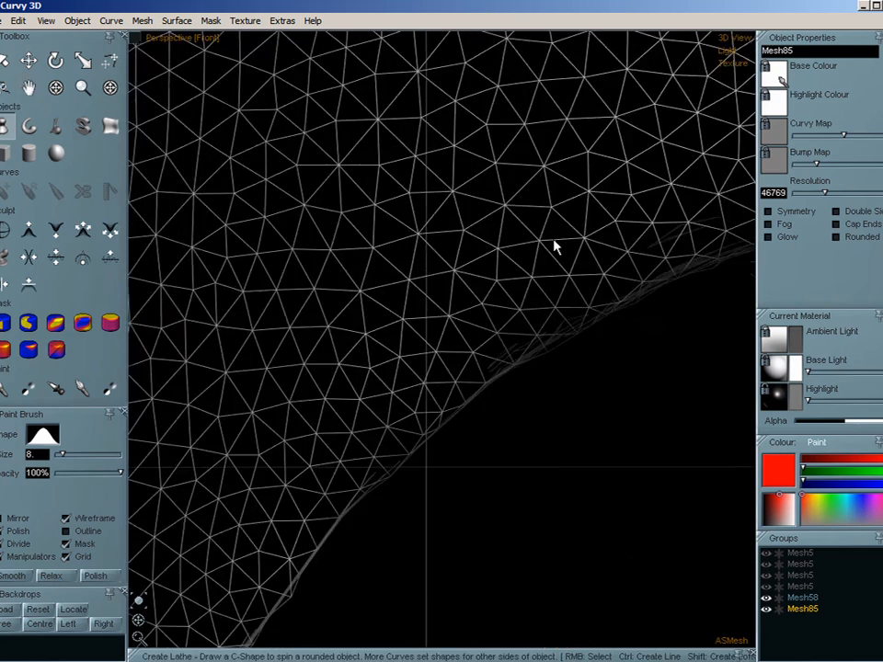
middle_click_drag(555, 247, 460, 191)
scroll(362, 309, "down", 5)
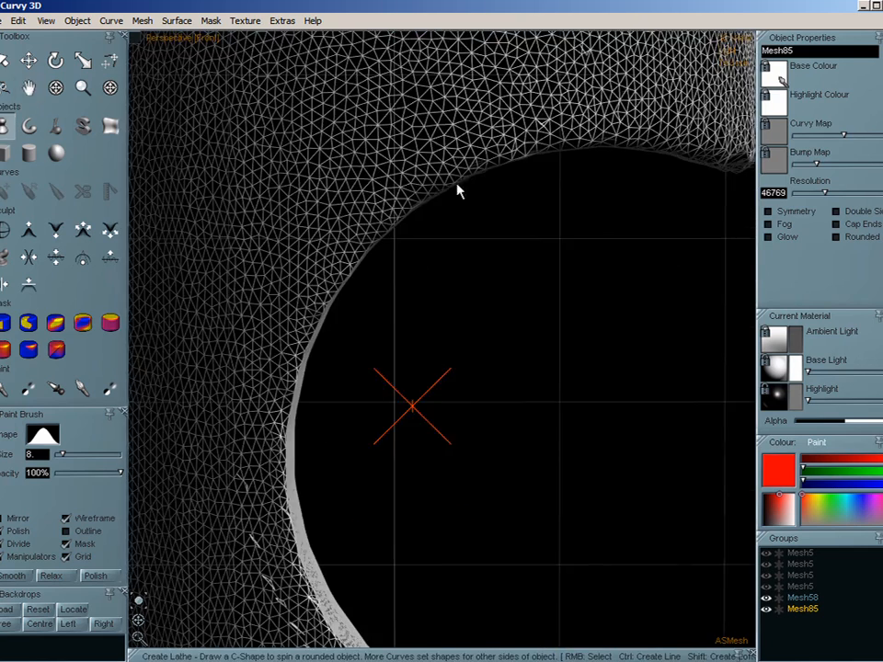
middle_click_drag(356, 381, 360, 273)
scroll(360, 384, "down", 5)
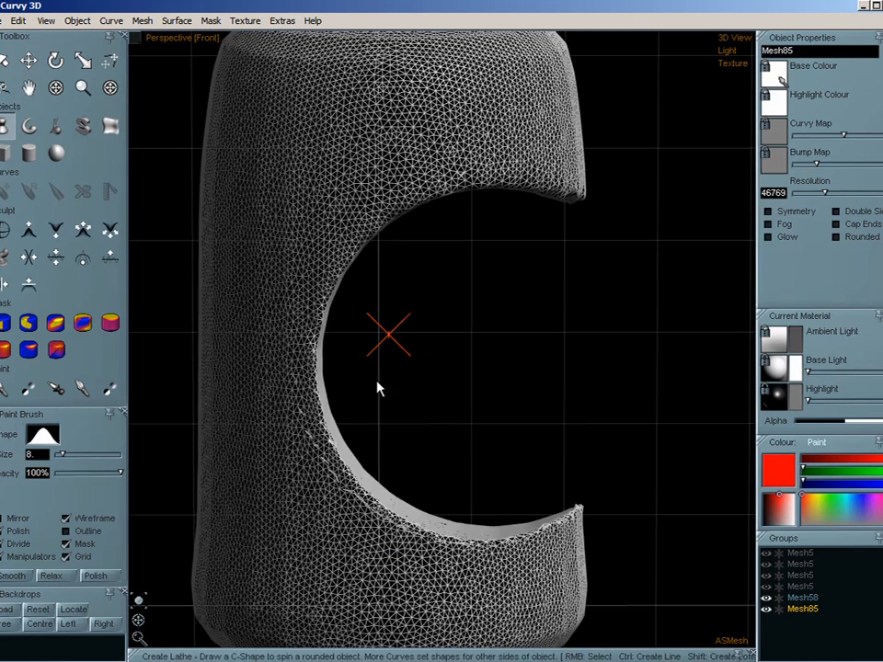
scroll(384, 372, "up", 2)
scroll(384, 361, "down", 3)
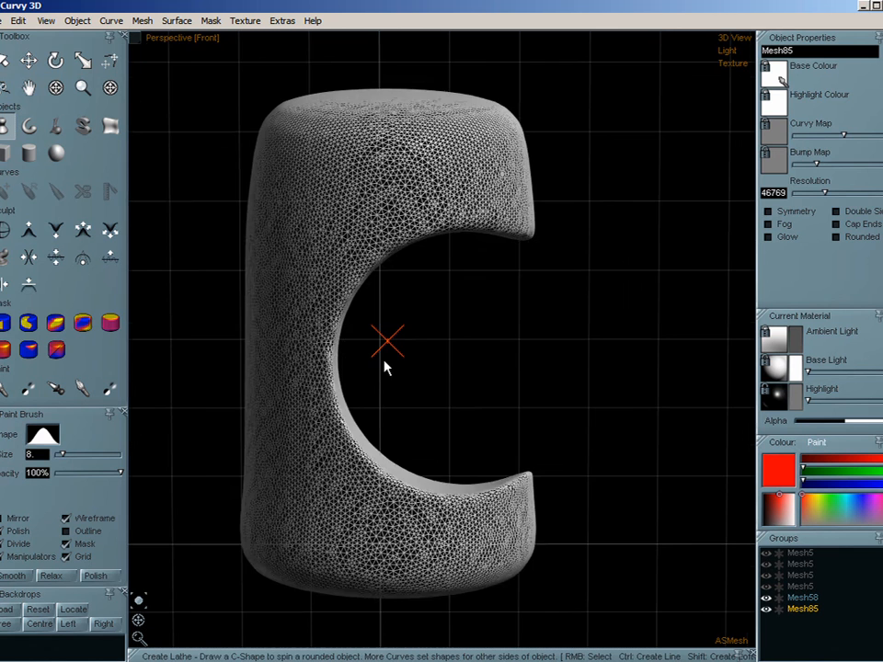
left_click(66, 519)
left_click_drag(136, 628, 443, 324)
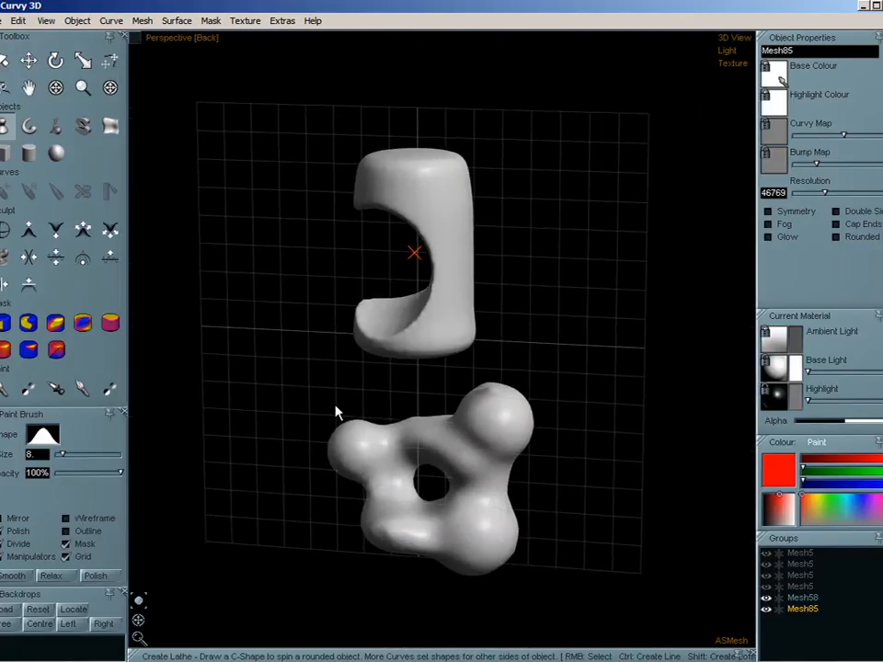
- Delete the cut cylinder mesh and move the remaining sculpted mesh up to the middle of the grid
left_click(28, 60)
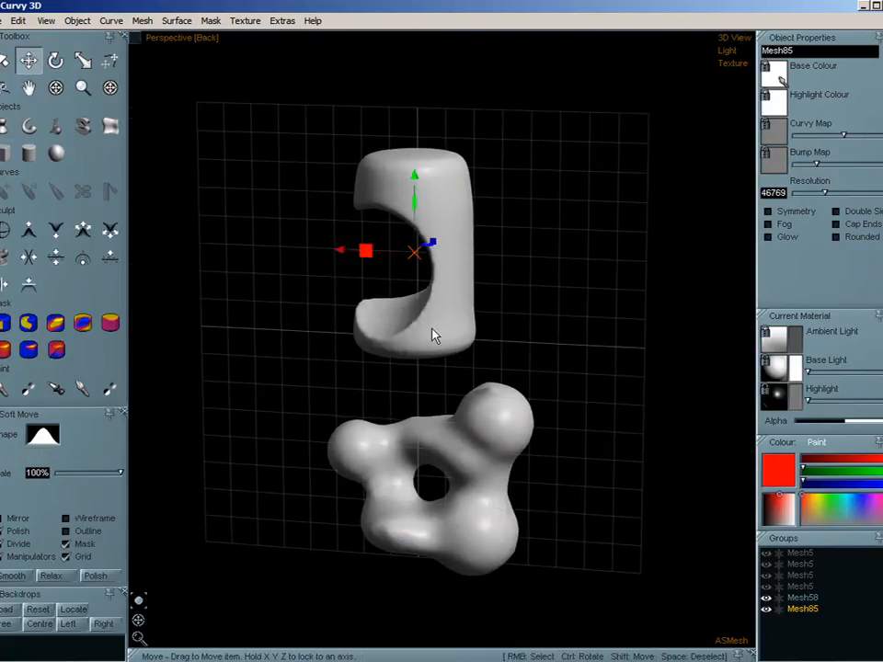
key("Delete")
left_click(425, 454)
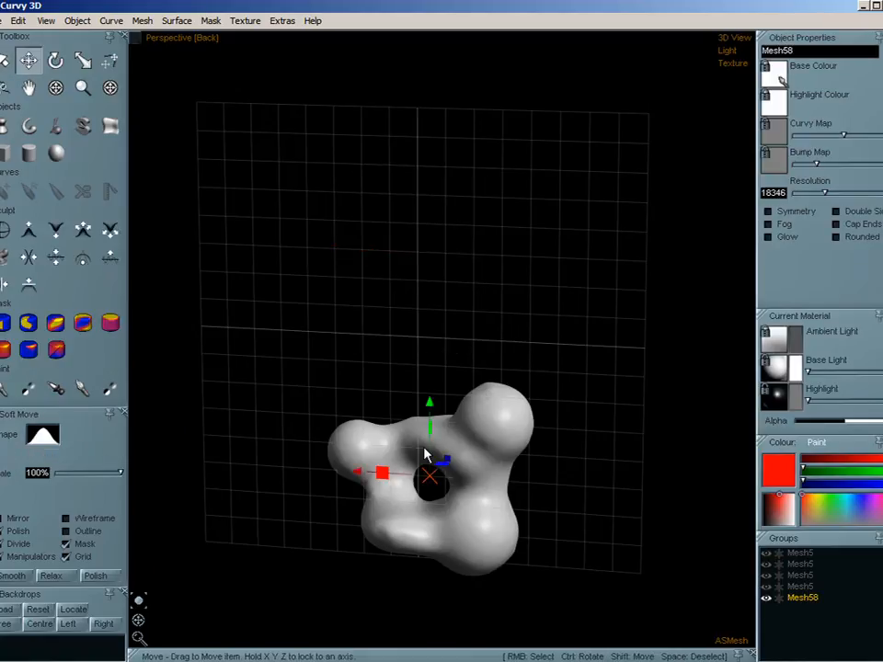
left_click_drag(426, 454, 435, 293)
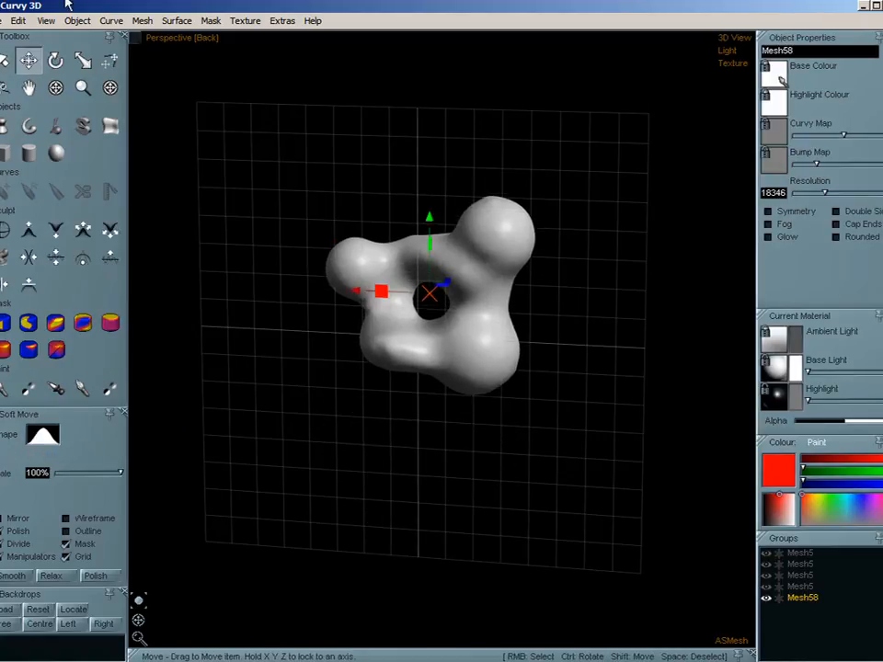
left_click(109, 22)
mouse_move(144, 24)
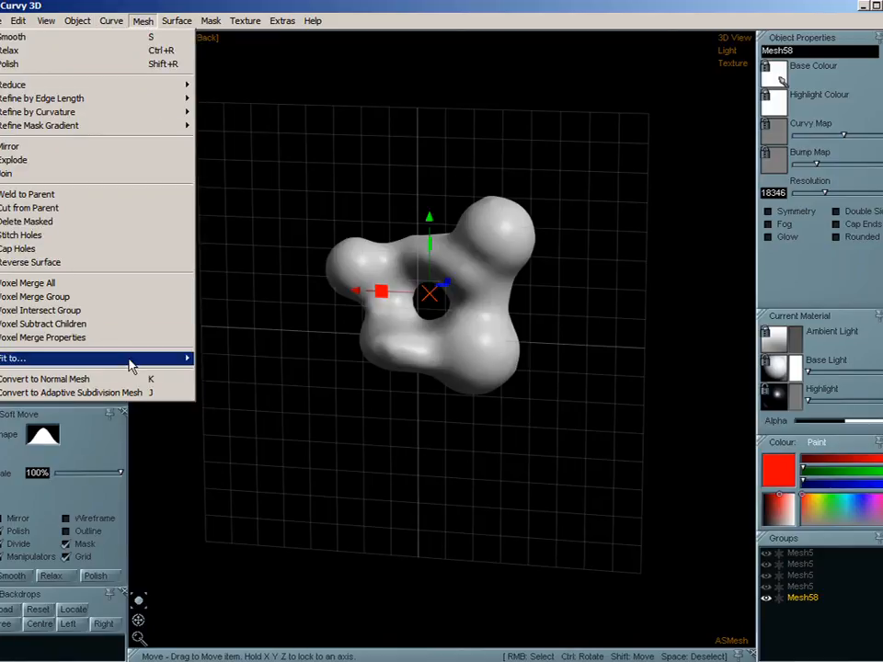
mouse_move(130, 364)
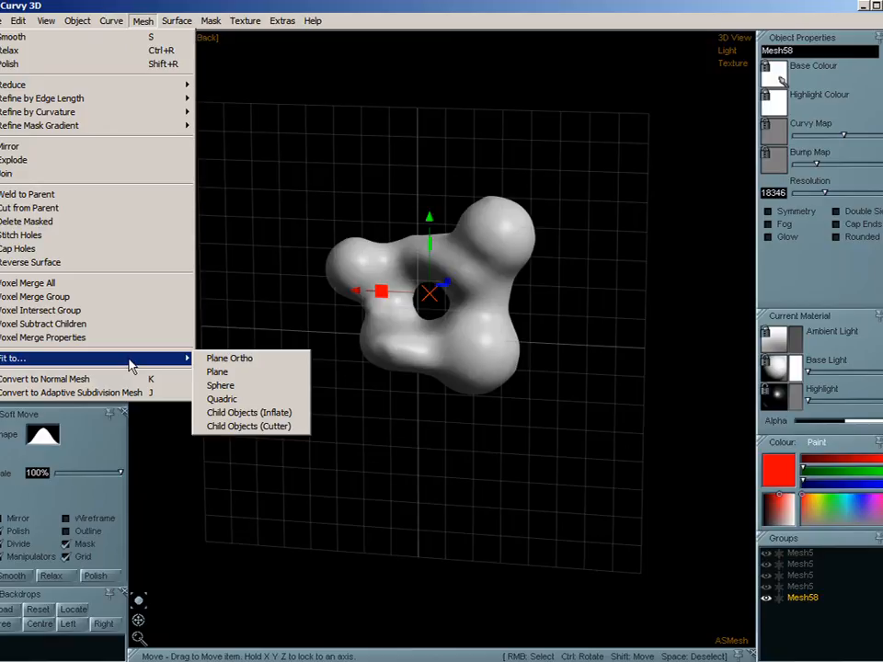
left_click(127, 3)
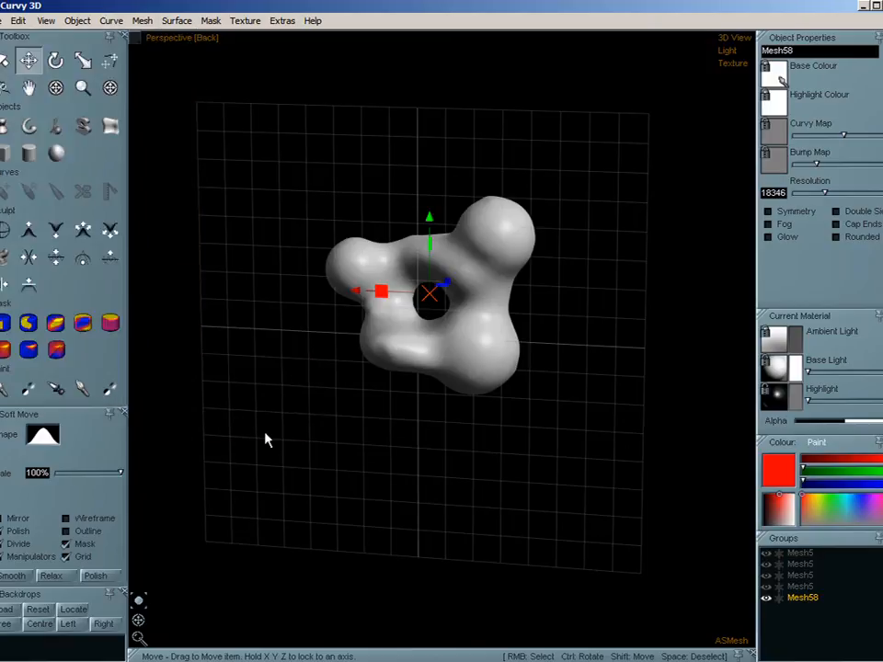
- Paint a mask over the two right-hand lobes and the bridge between them with an enlarged Mask Brush, and soften the mask's edge
left_click(56, 324)
key("ctrl")
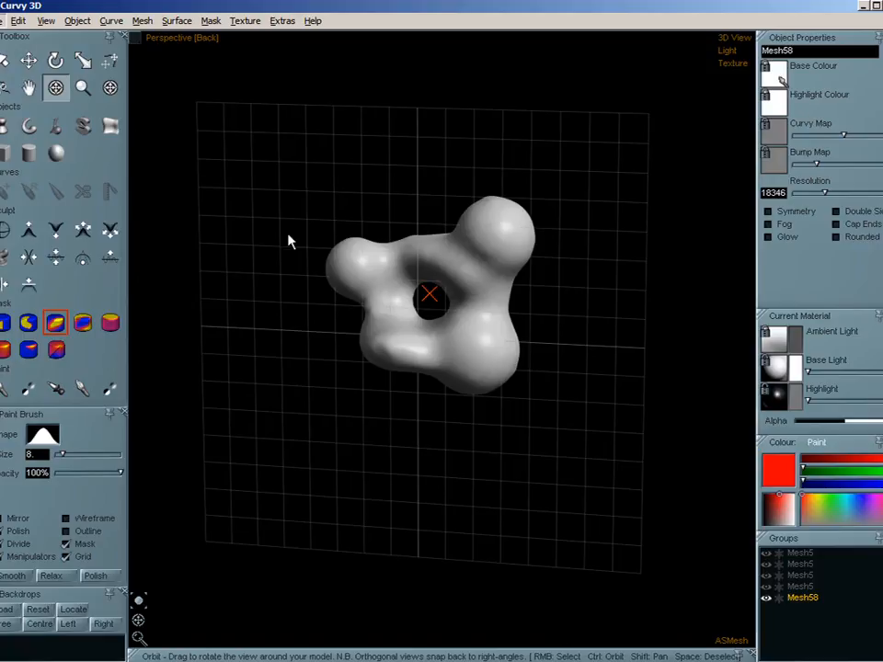
left_click(55, 324)
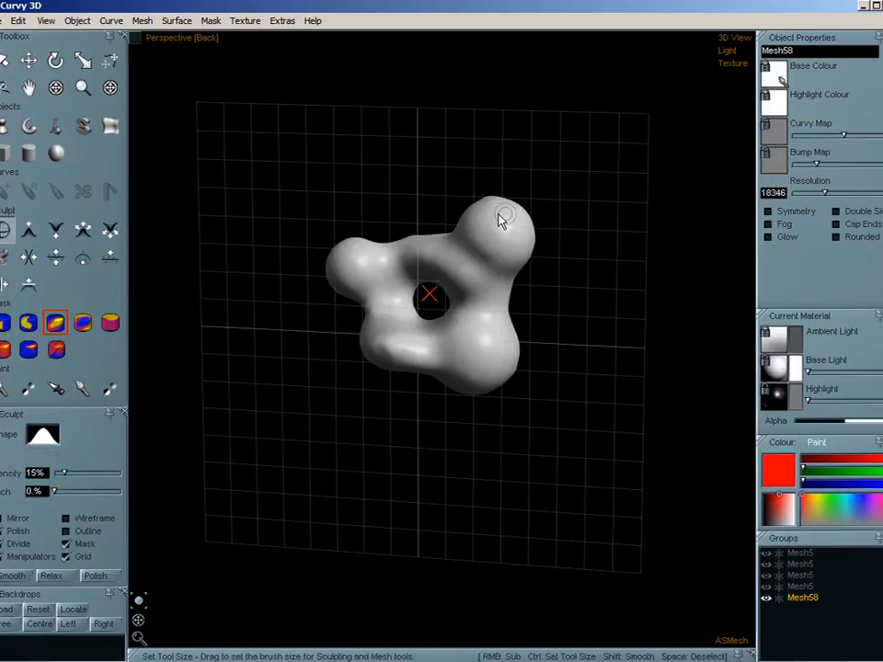
left_click_drag(513, 228, 527, 243, "ctrl")
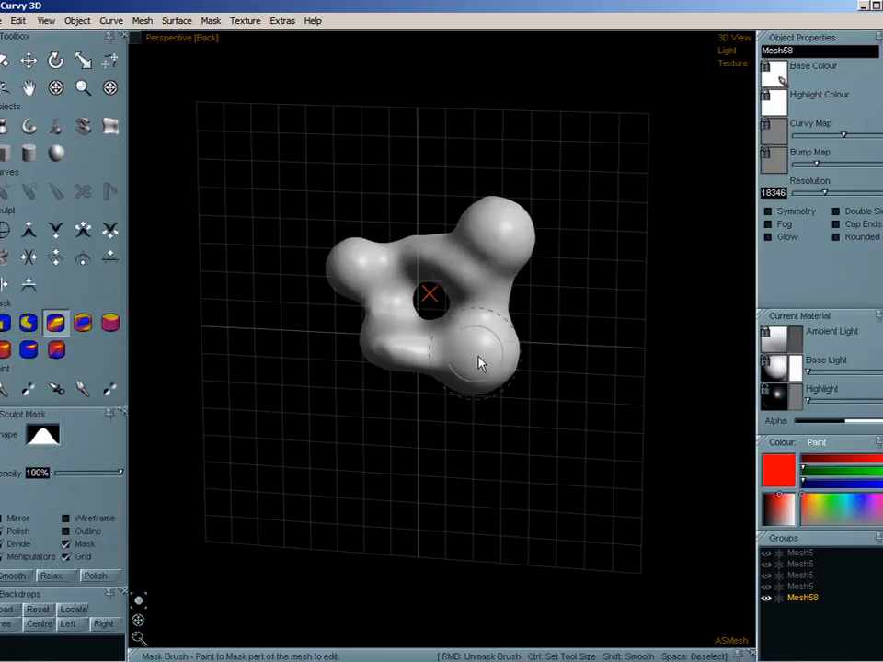
mouse_move(478, 363)
left_mouse_down()
mouse_move(481, 271)
mouse_move(509, 255)
mouse_move(483, 357)
left_mouse_up()
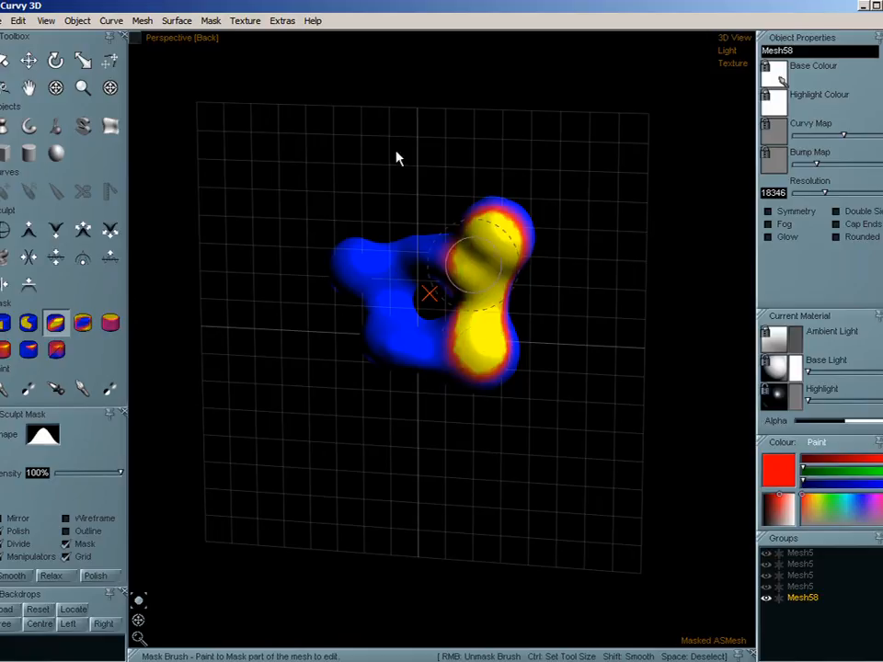
left_click(211, 20)
left_click(201, 61)
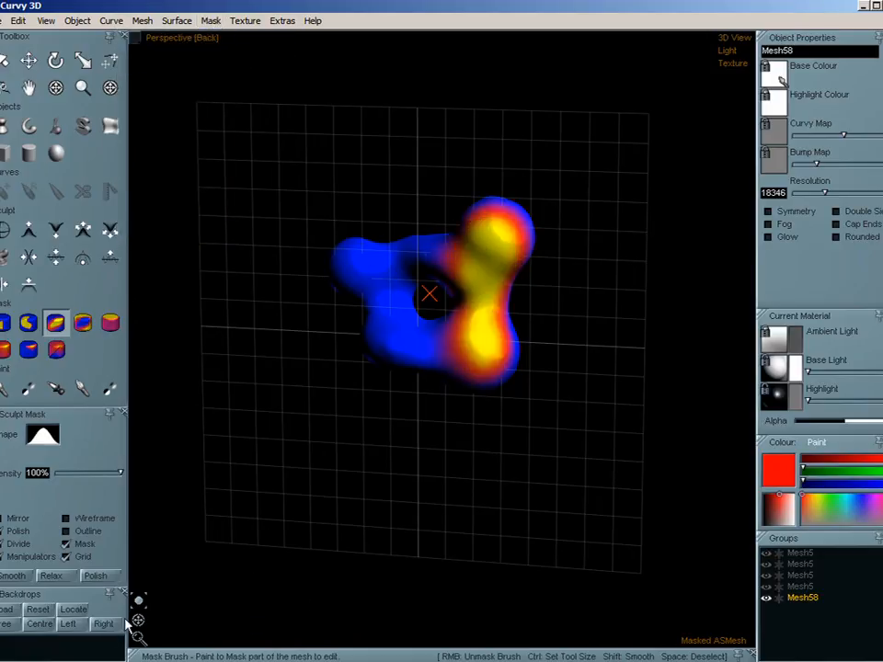
- Flatten the masked area of the mesh by fitting it to Plane Ortho
left_click_drag(137, 620, 123, 622)
scroll(511, 269, "up", 5)
middle_click_drag(467, 364, 532, 362)
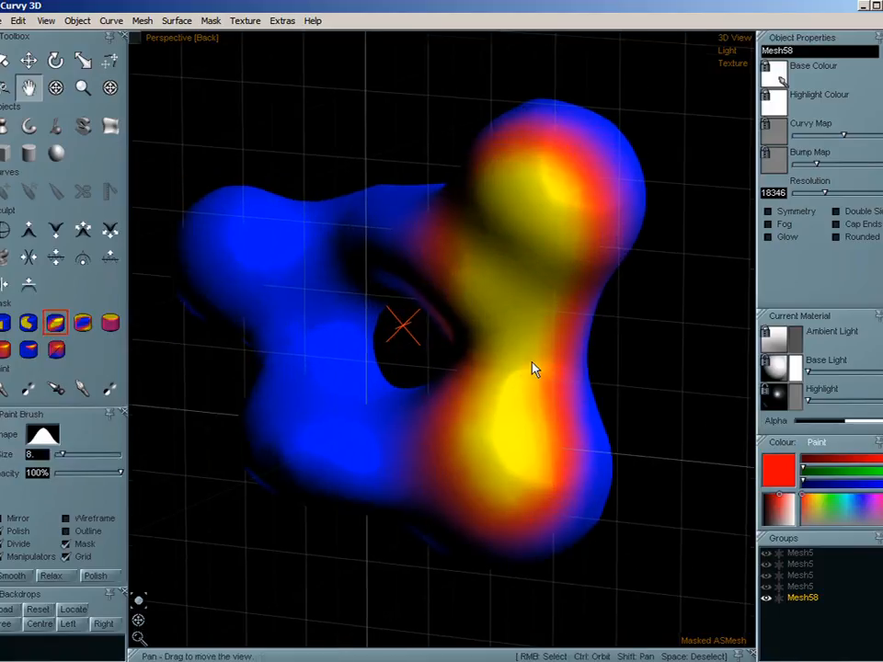
left_click(143, 20)
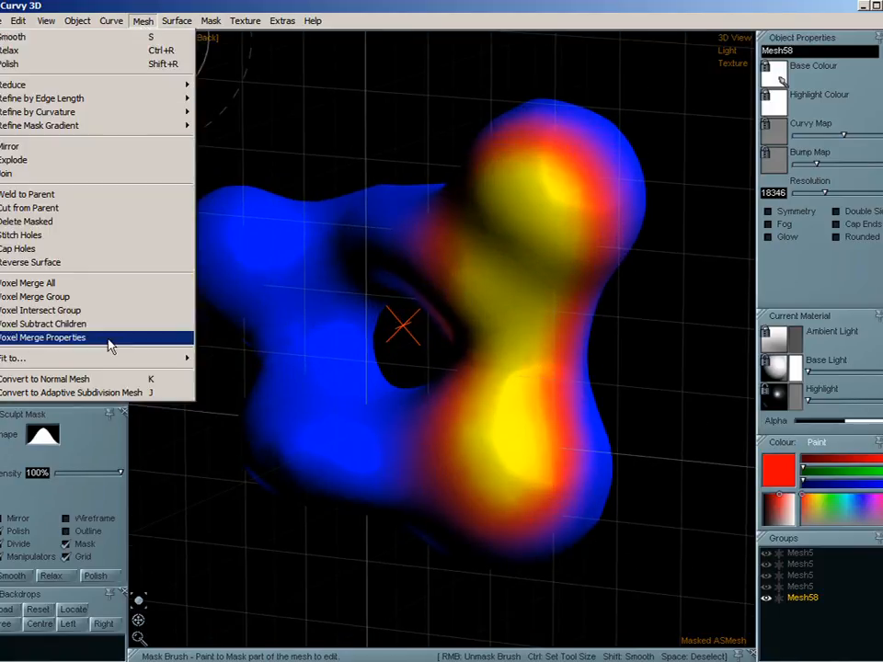
mouse_move(114, 357)
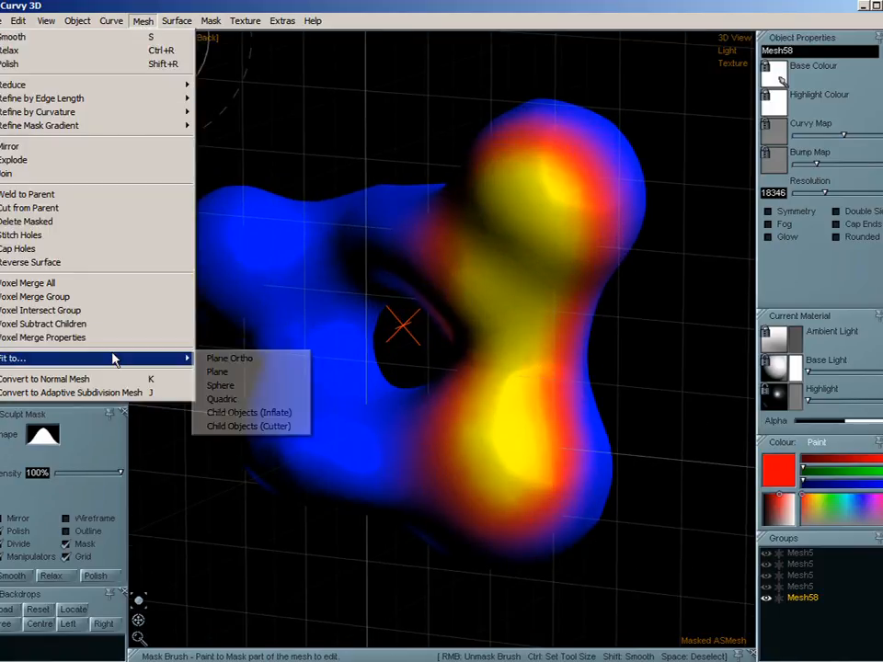
left_click(256, 359)
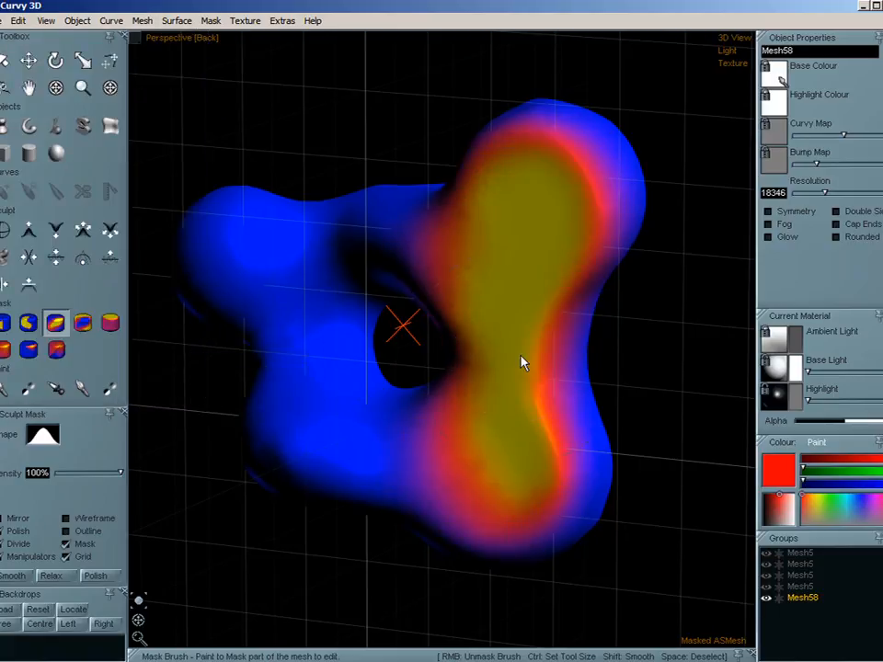
- Clear the old mask, then mask the lower right-hand lobe on the mesh's front and soften the mask's edge with Smooth More
right_click(638, 432)
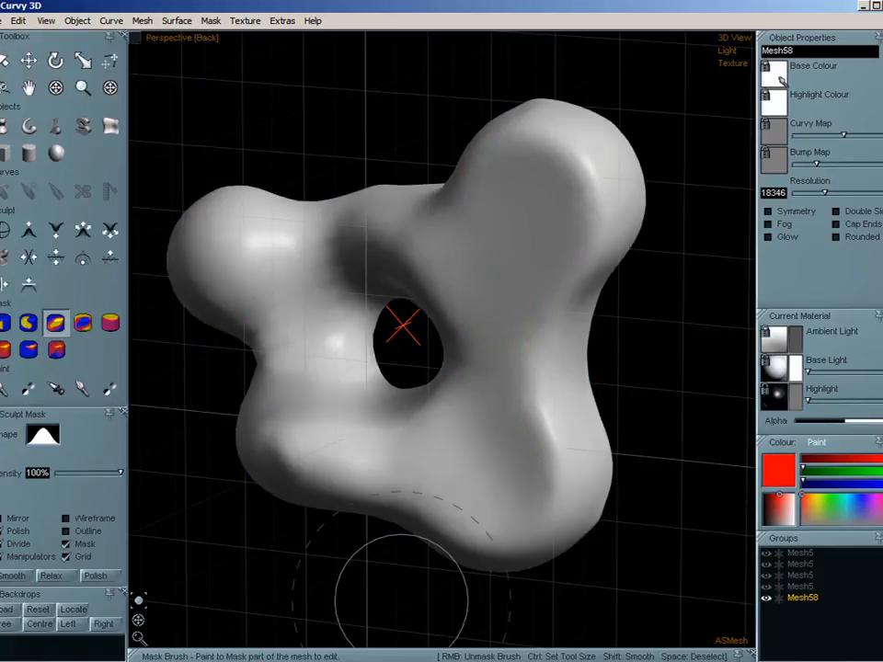
left_click_drag(164, 613, 394, 565)
mouse_move(583, 357)
left_mouse_down()
mouse_move(527, 367)
mouse_move(603, 333)
mouse_move(528, 400)
mouse_move(591, 330)
left_mouse_up()
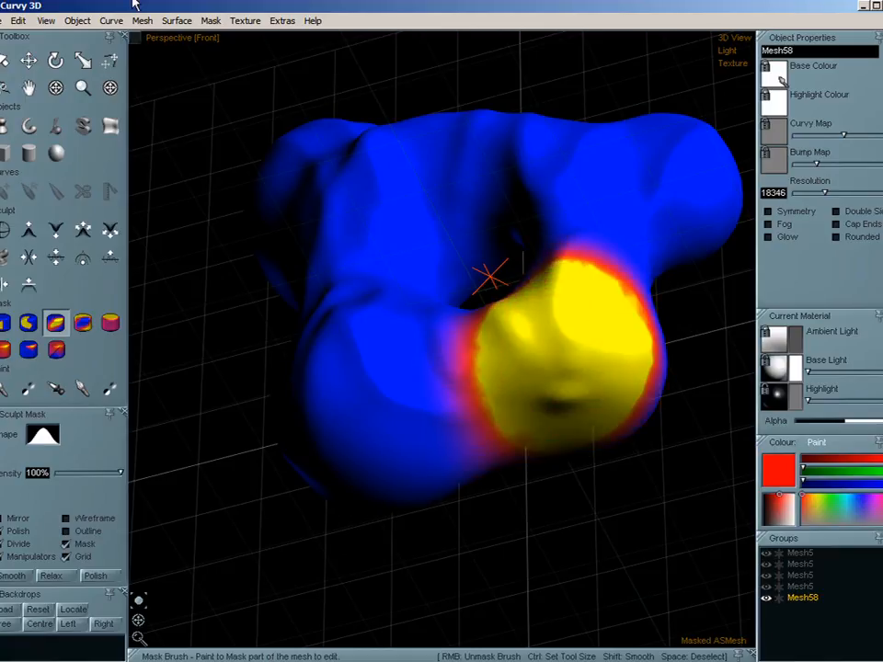
left_click(246, 21)
left_click(204, 62)
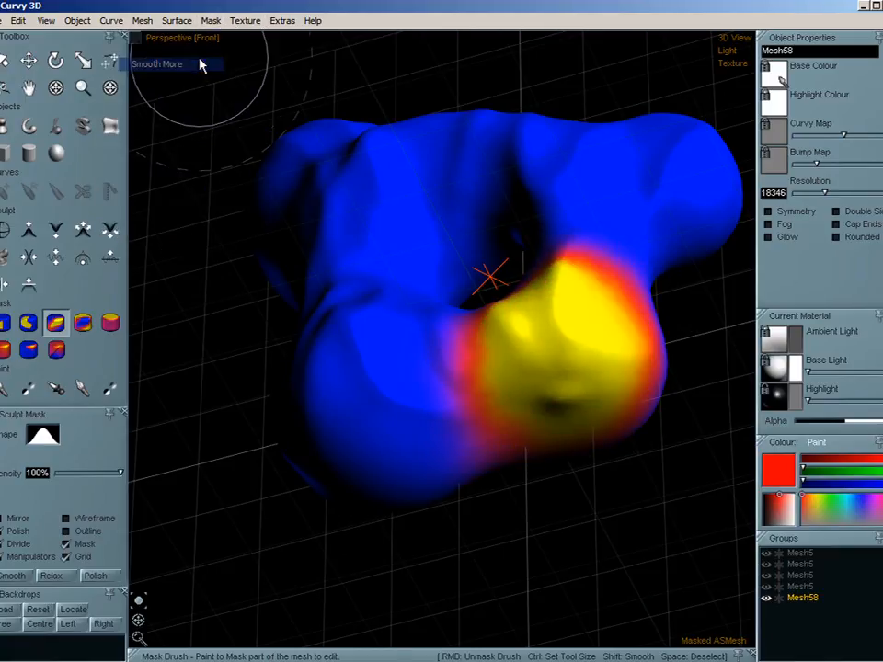
- Round the masked lobe by fitting it to Sphere, and clear the mask
left_click(142, 20)
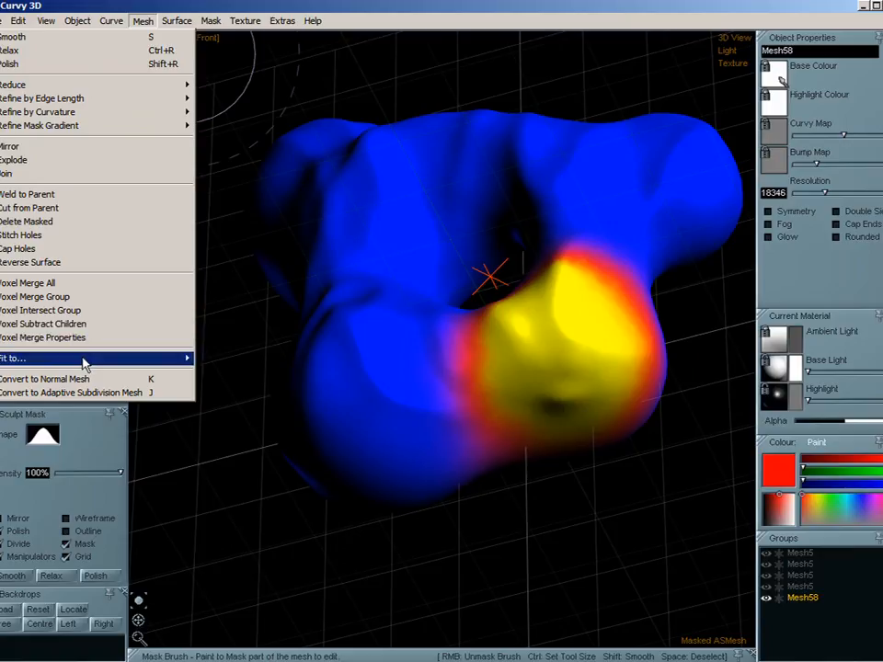
mouse_move(85, 365)
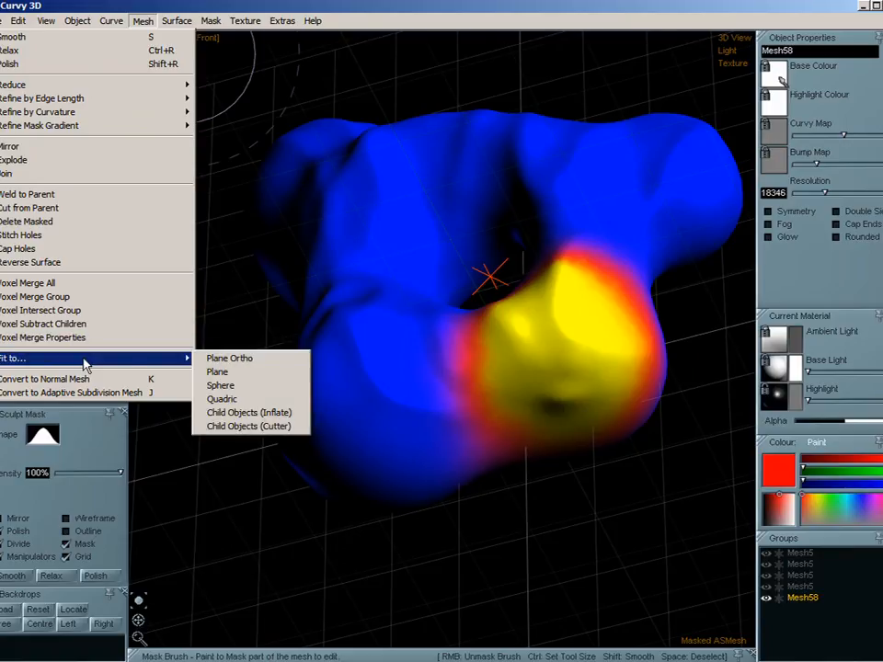
left_click(244, 387)
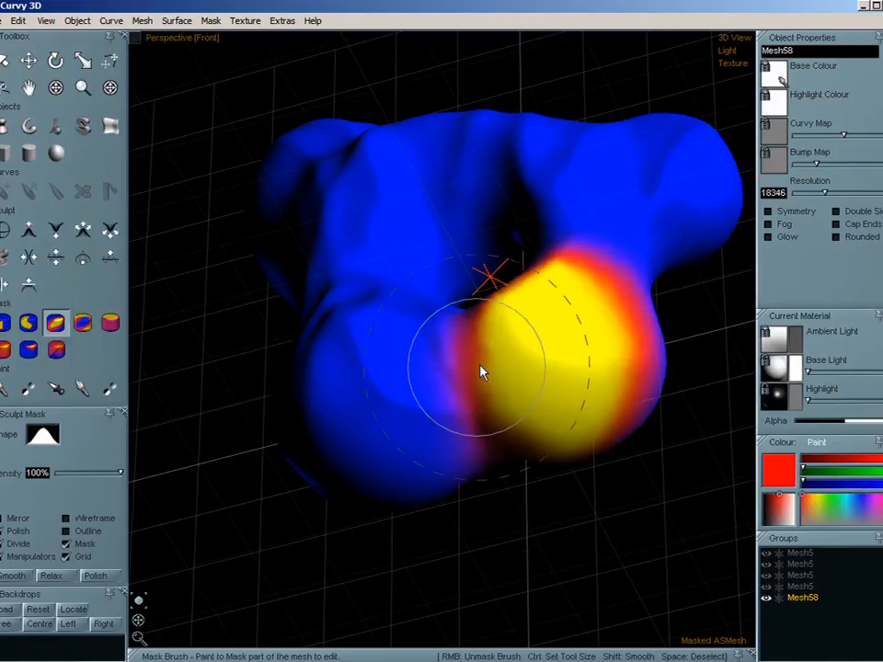
key("space")
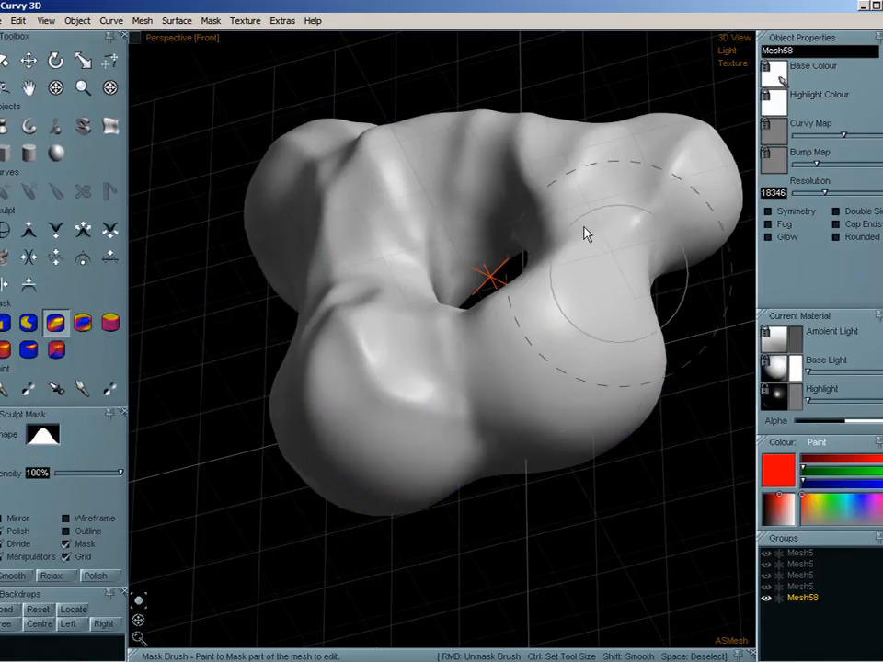
- Paint a mask along the full height of the mesh's right side and soften it with Smooth More
left_click_drag(138, 621, 387, 658)
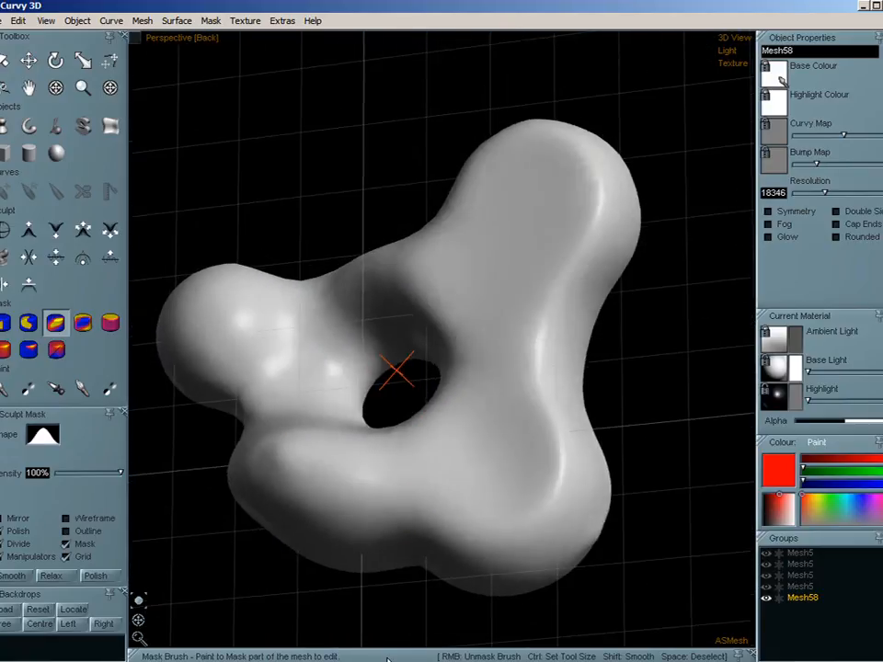
left_click_drag(139, 621, 311, 446)
scroll(416, 356, "down", 3)
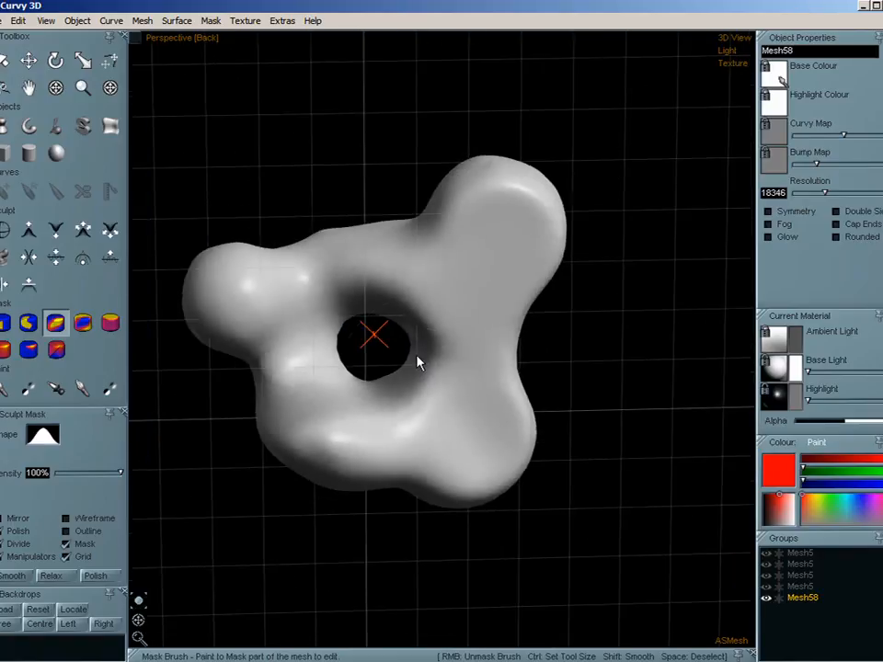
mouse_move(136, 619)
left_mouse_down()
mouse_move(39, 620)
mouse_move(11, 609)
left_mouse_up()
mouse_move(476, 497)
left_mouse_down()
mouse_move(486, 344)
mouse_move(477, 205)
mouse_move(524, 203)
mouse_move(515, 420)
mouse_move(525, 509)
left_mouse_up()
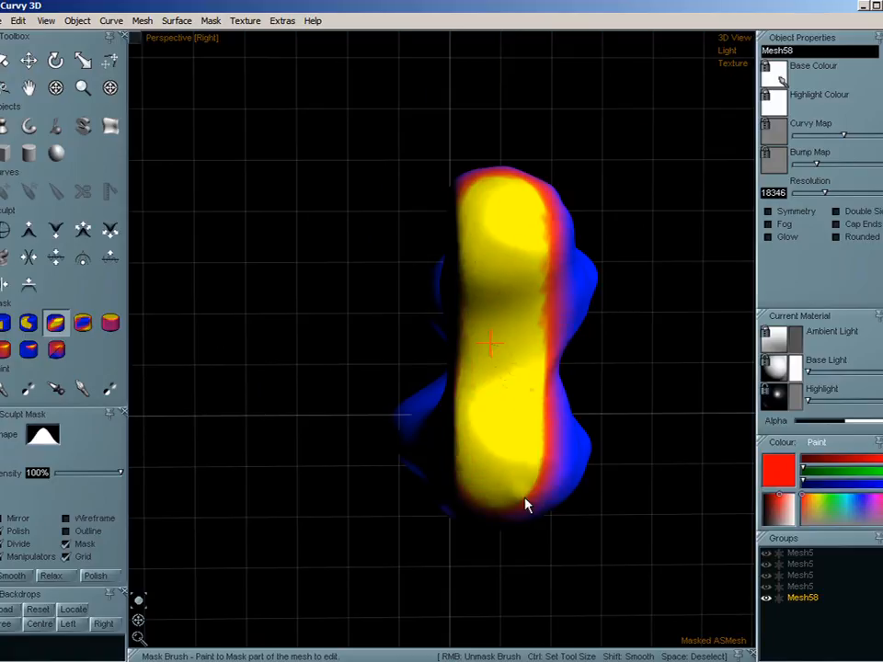
left_click(210, 20)
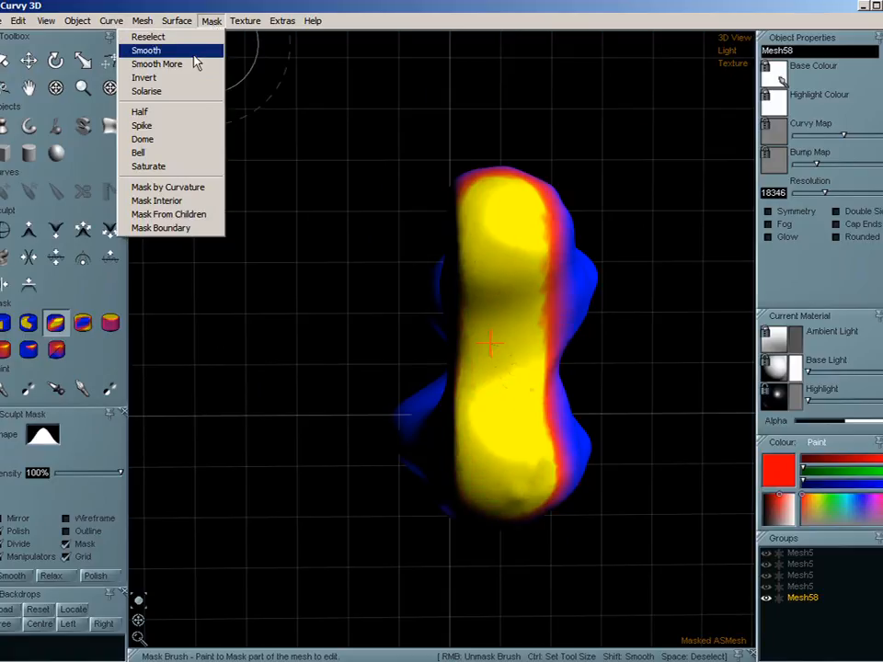
left_click(193, 64)
- Flatten the masked right side by fitting it to Plane, and clear the mask
left_click(110, 21)
mouse_move(133, 25)
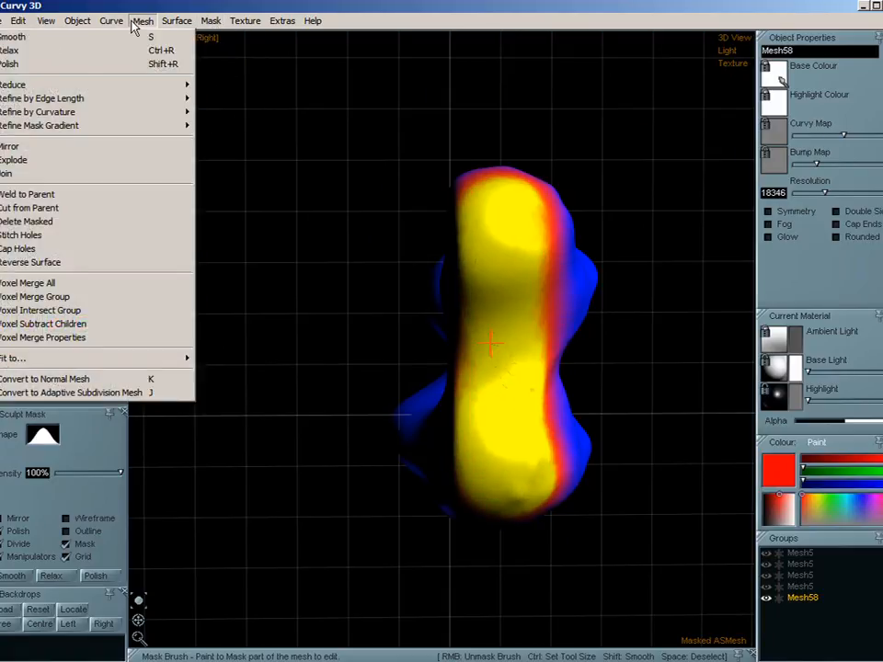
mouse_move(133, 359)
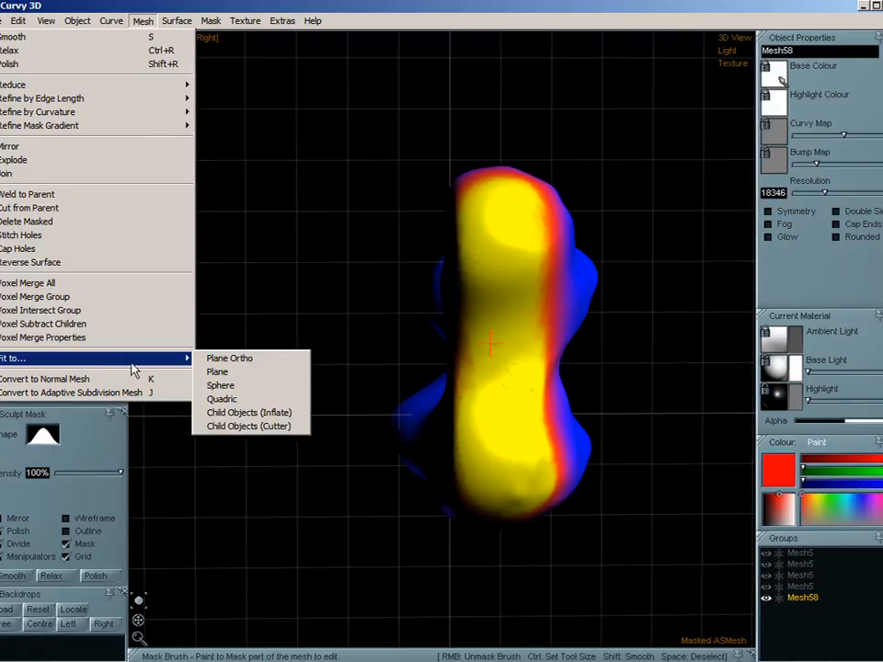
left_click(237, 373)
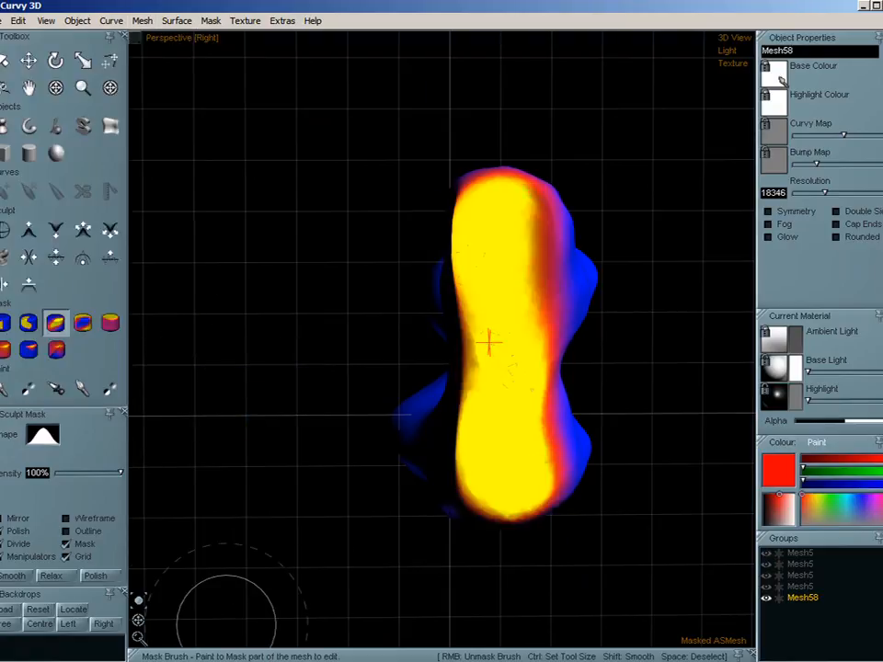
key("space")
left_click_drag(137, 621, 246, 623)
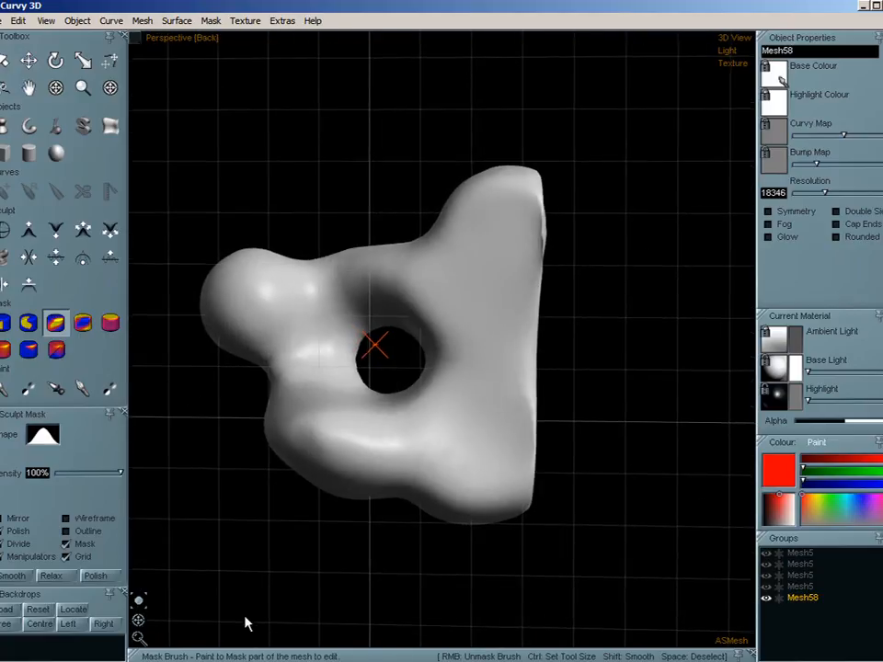
- Flatten the mesh's back surface around the hole and across the lobes with the Flatten to View brush
left_click(28, 289)
mouse_move(205, 338)
left_mouse_down()
mouse_move(309, 347)
mouse_move(244, 286)
mouse_move(338, 303)
mouse_move(312, 282)
mouse_move(238, 315)
mouse_move(312, 479)
mouse_move(311, 380)
mouse_move(381, 455)
mouse_move(320, 427)
mouse_move(470, 349)
mouse_move(338, 302)
mouse_move(355, 268)
mouse_move(331, 280)
mouse_move(506, 257)
left_mouse_up()
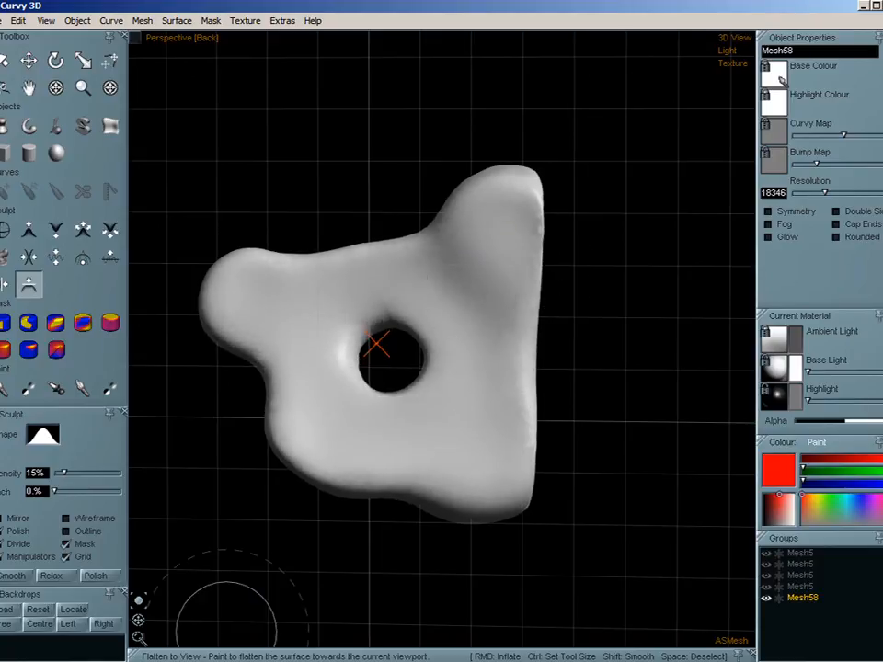
left_click_drag(136, 633, 219, 649)
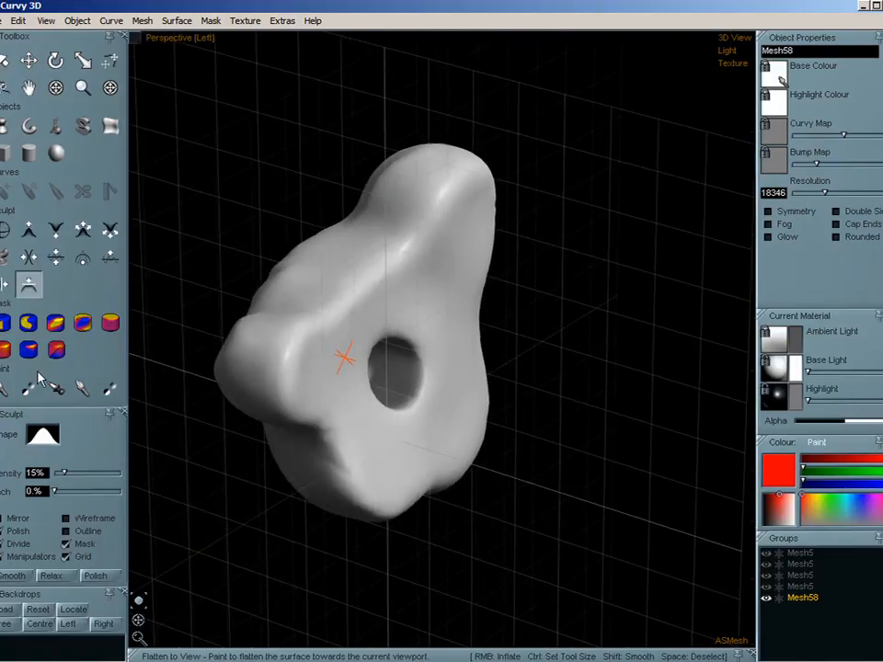
- Display the wireframe of the flattened mesh and view it from the back
left_click(143, 21)
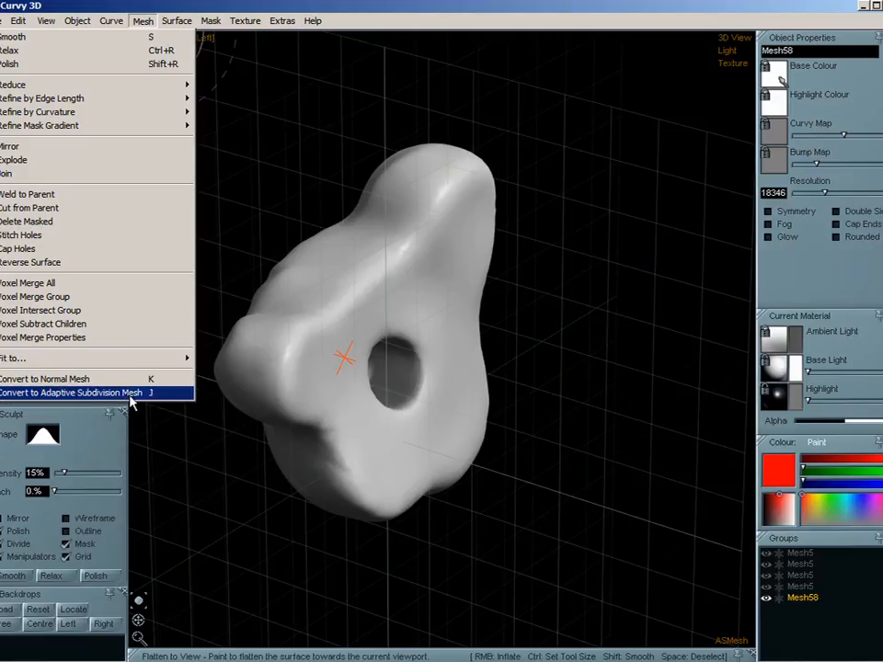
left_click(241, 19)
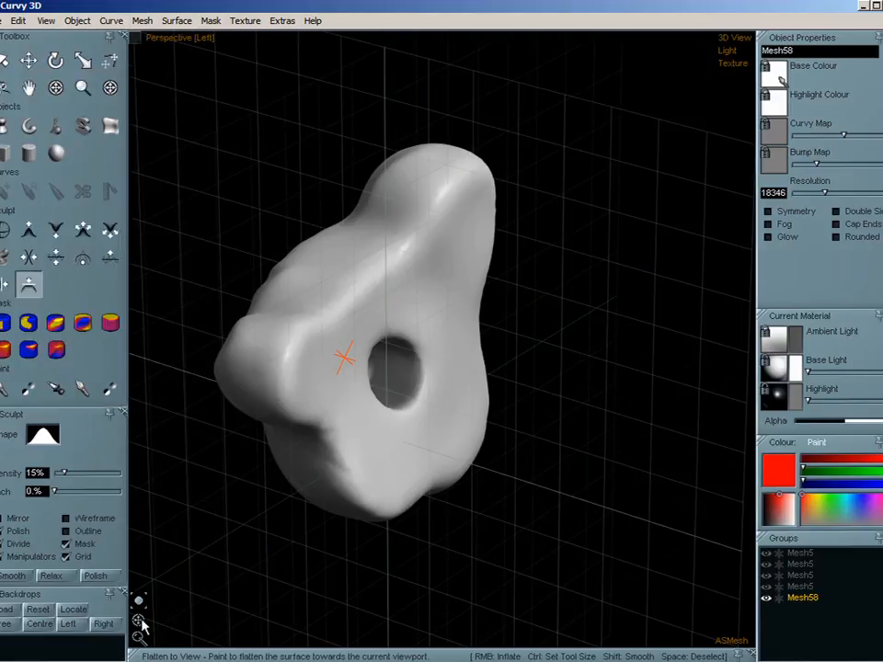
left_click_drag(140, 621, 84, 609)
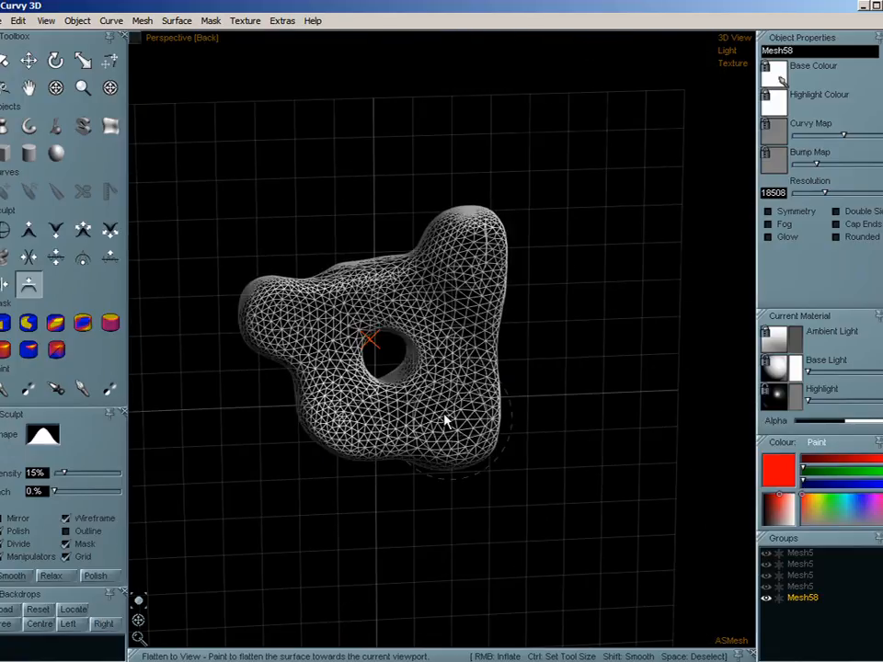
middle_click_drag(443, 415, 429, 438)
scroll(429, 442, "up", 2)
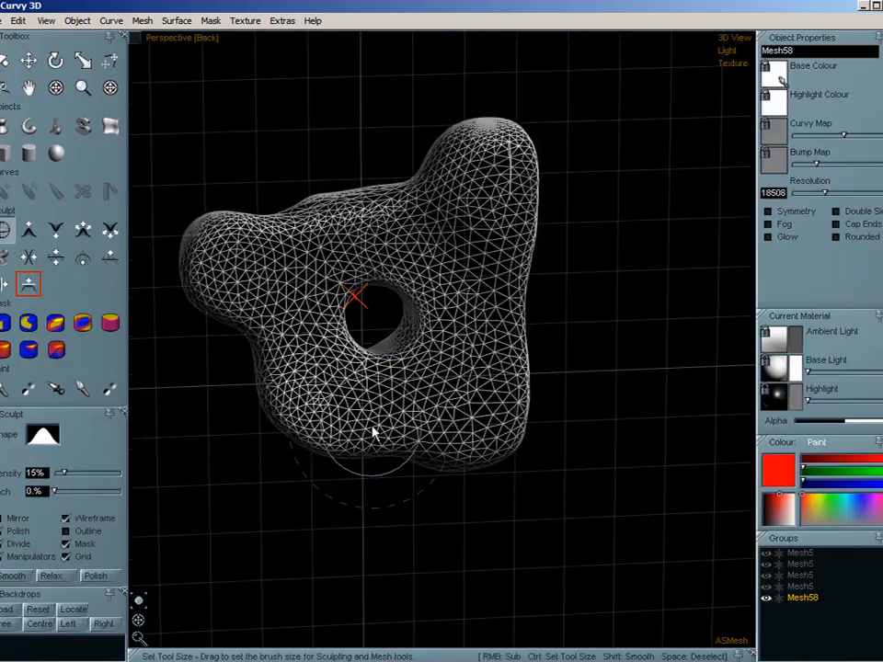
- Duplicate the mesh, place the copy beside the original without overlap, and hide the grid
key("ctrl+c")
key("ctrl+v")
left_click_drag(401, 356, 719, 350)
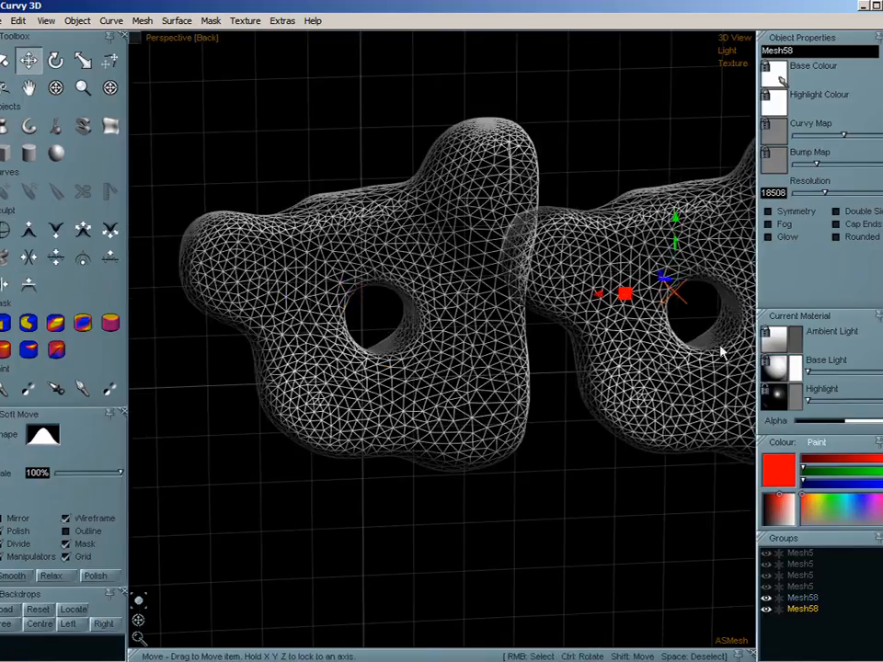
scroll(304, 416, "down", 3)
left_click_drag(528, 408, 557, 404)
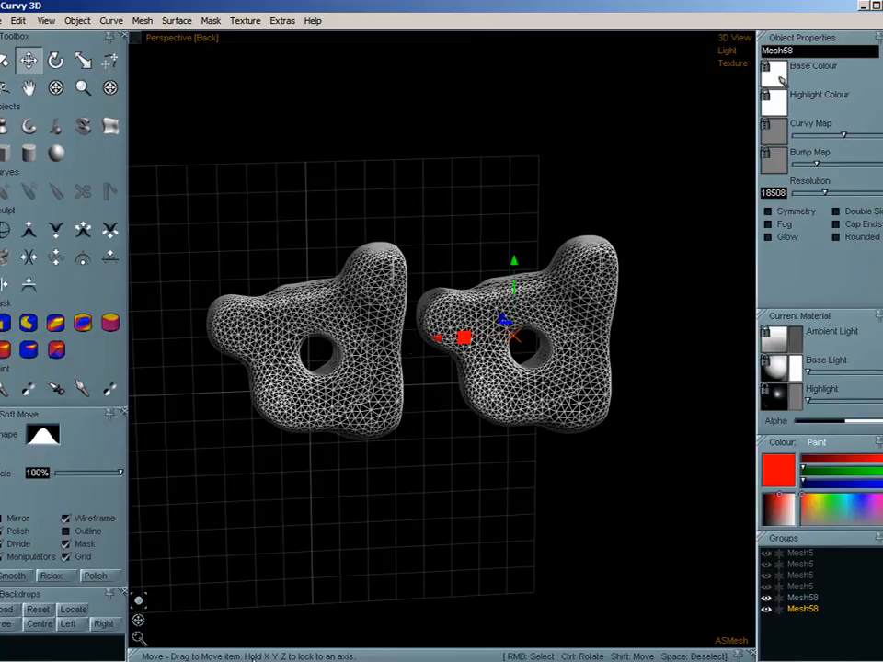
left_click(65, 557)
left_click_drag(469, 482, 453, 473, "shift")
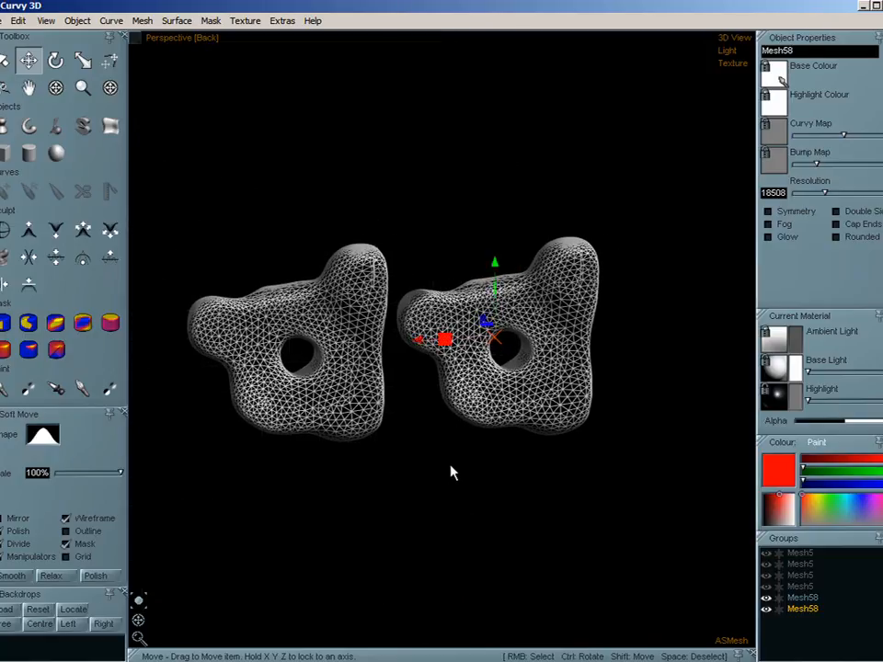
scroll(396, 421, "up", 2)
scroll(396, 422, "down", 1)
left_click_drag(397, 421, 421, 477, "shift")
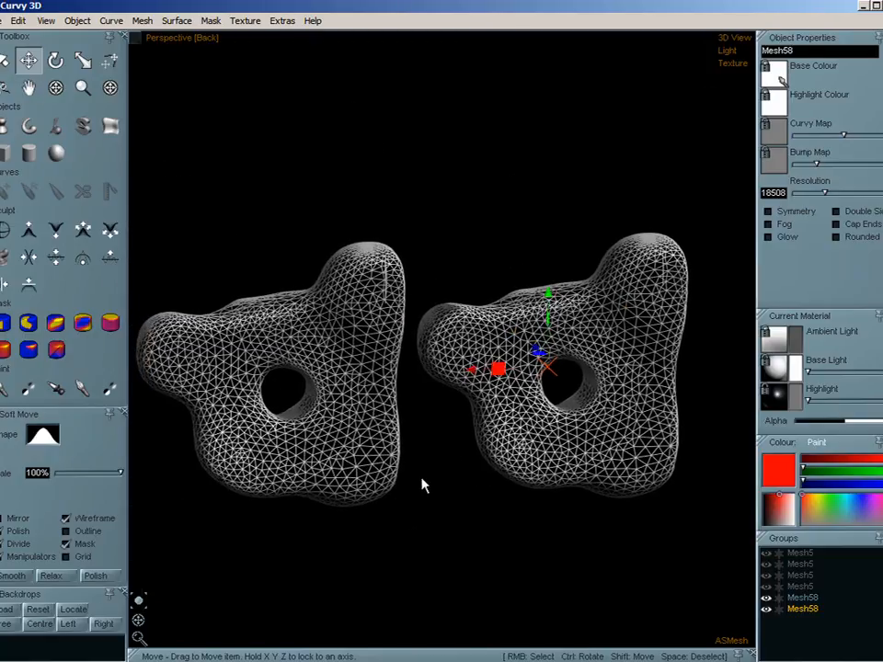
- Sculpt a raised square ridge around the hole of the left-hand adaptive subdivision mesh with the Add brush
right_click(338, 433)
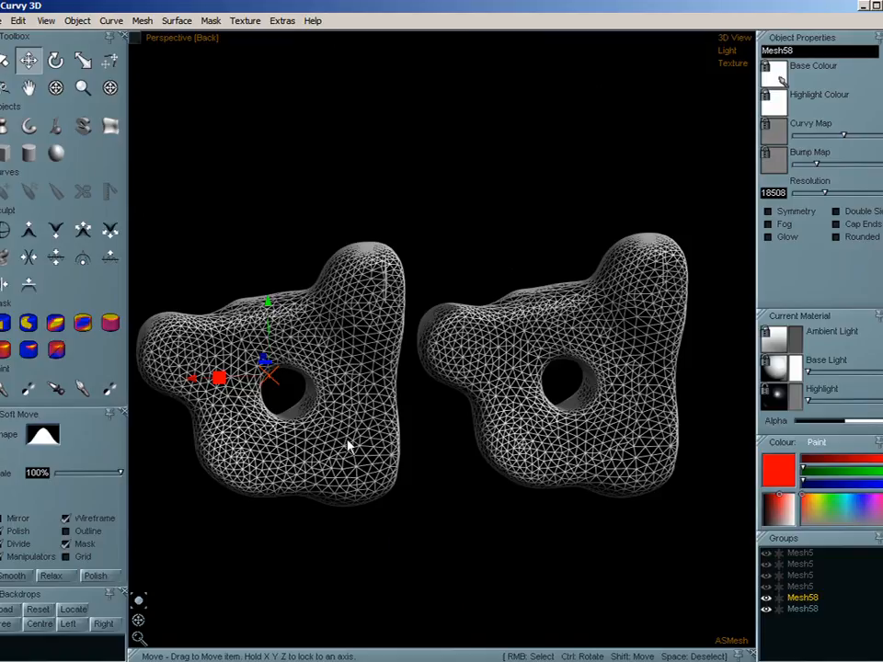
right_click(492, 397)
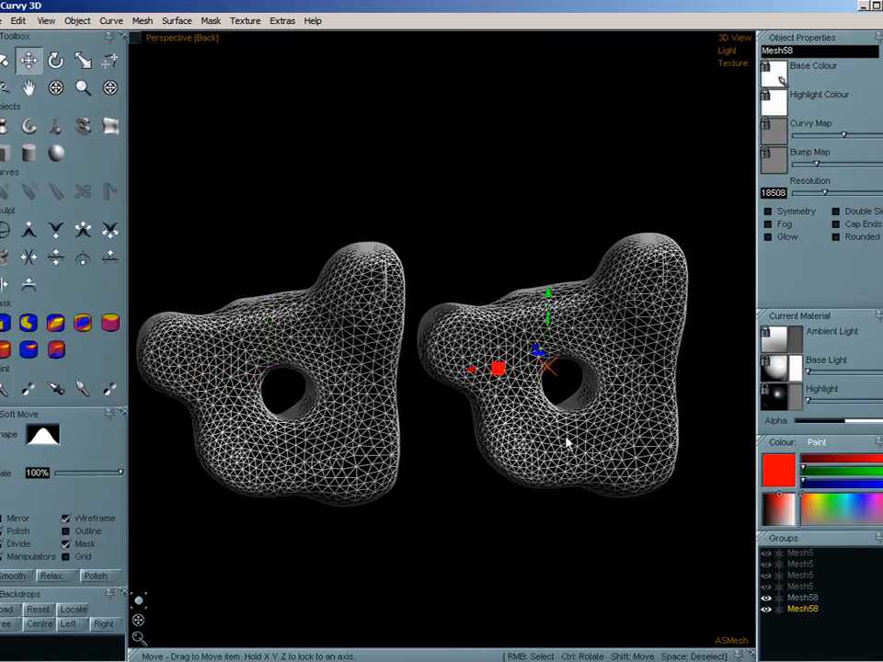
right_click(387, 451)
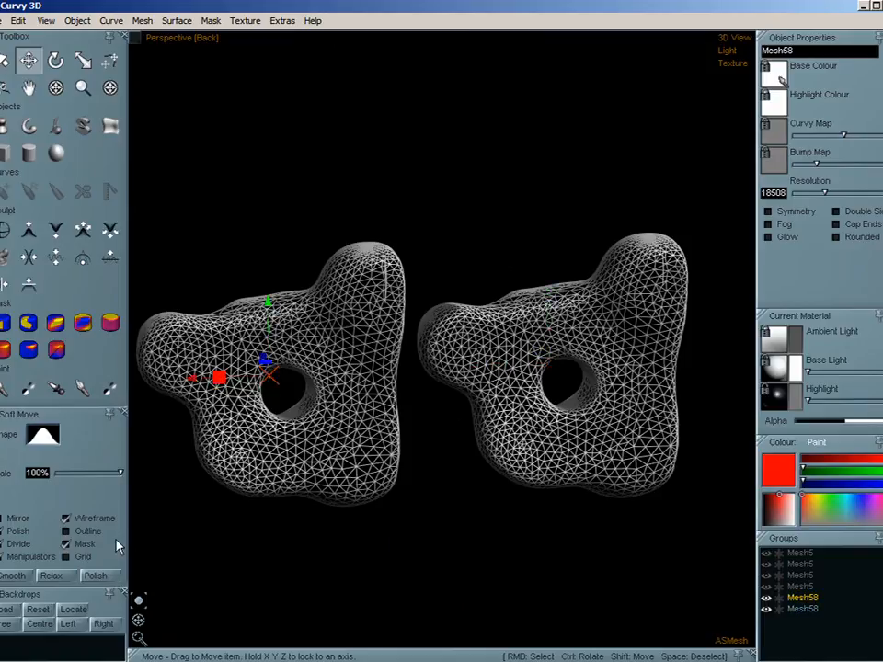
left_click(29, 229)
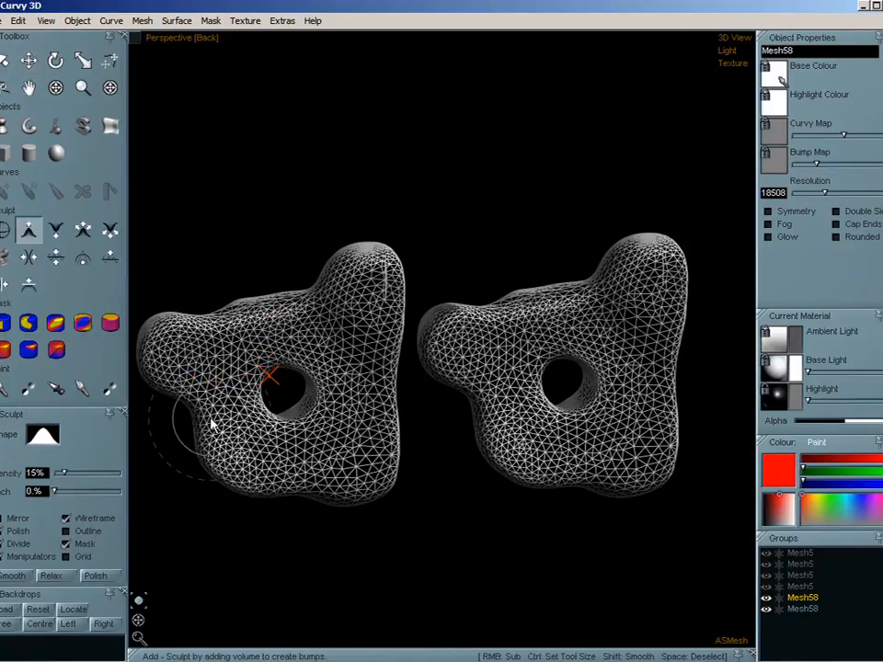
left_click_drag(219, 402, 231, 411, "ctrl")
mouse_move(213, 353)
left_mouse_down()
mouse_move(326, 333)
mouse_move(360, 410)
mouse_move(355, 454)
mouse_move(231, 458)
mouse_move(219, 359)
left_mouse_up()
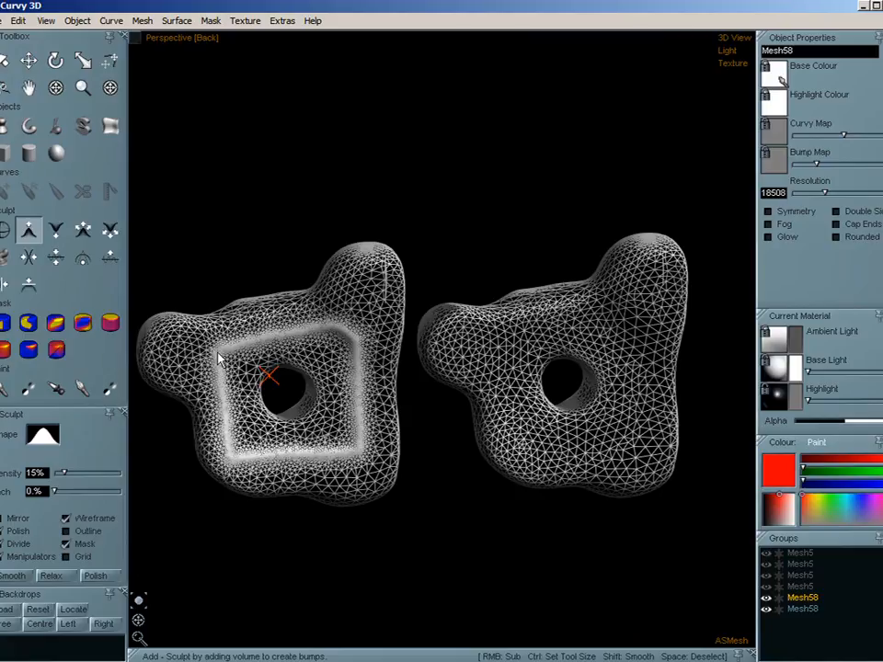
- Convert the right-hand copy to a normal mesh, and sculpt a similar square ridge around its hole with Add, comparing wireframe and solid display
left_click(532, 388)
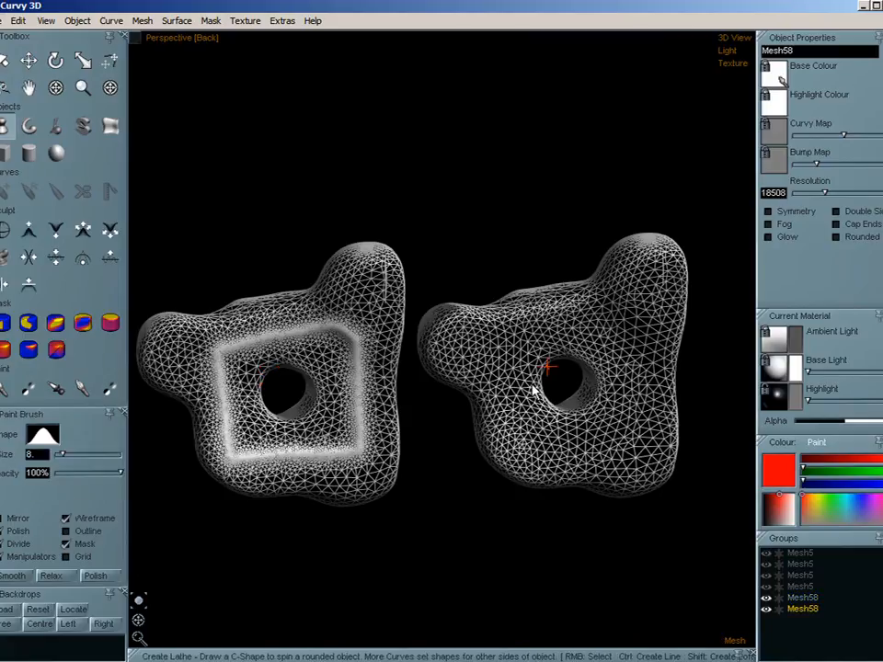
left_click(27, 229)
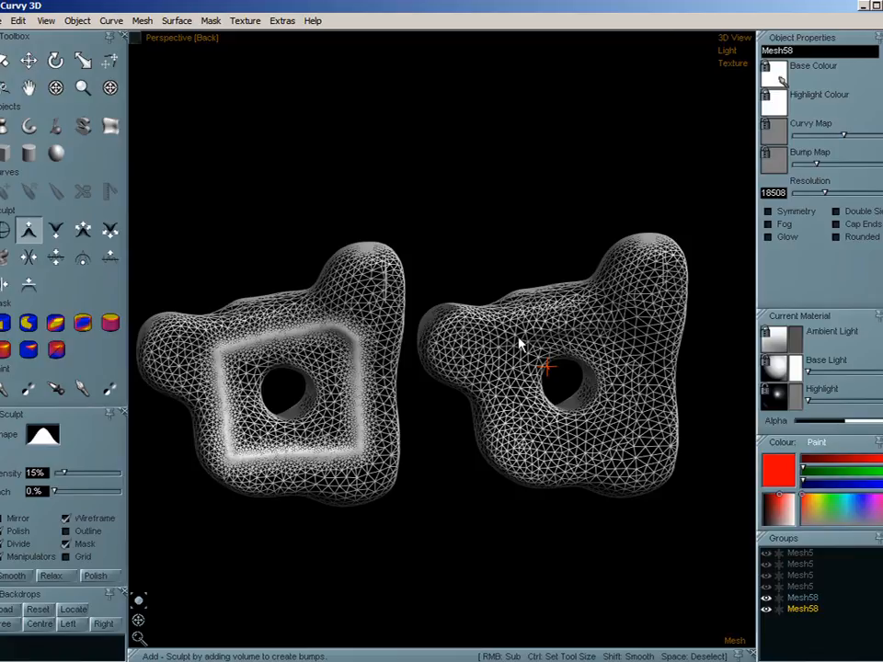
left_click_drag(641, 334, 636, 391)
key("w")
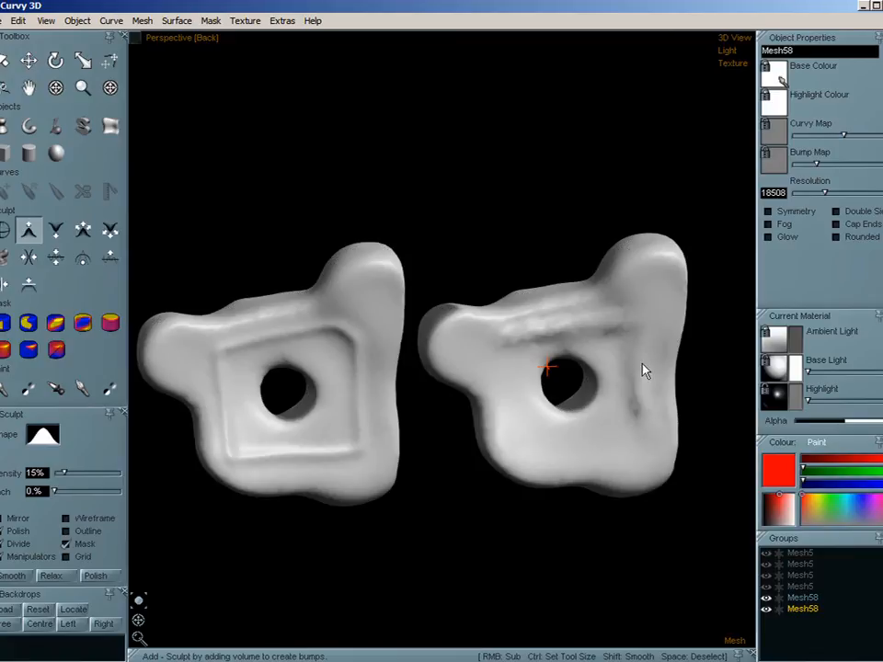
left_click_drag(634, 447, 599, 447)
key("w")
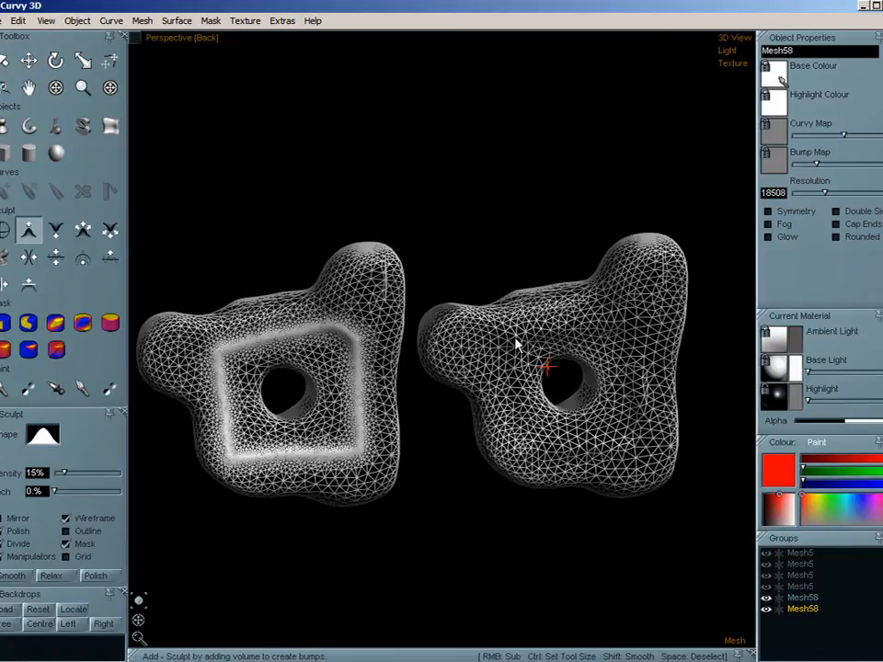
mouse_move(516, 343)
left_mouse_down()
mouse_move(509, 457)
mouse_move(516, 424)
mouse_move(503, 334)
left_mouse_up()
key("w")
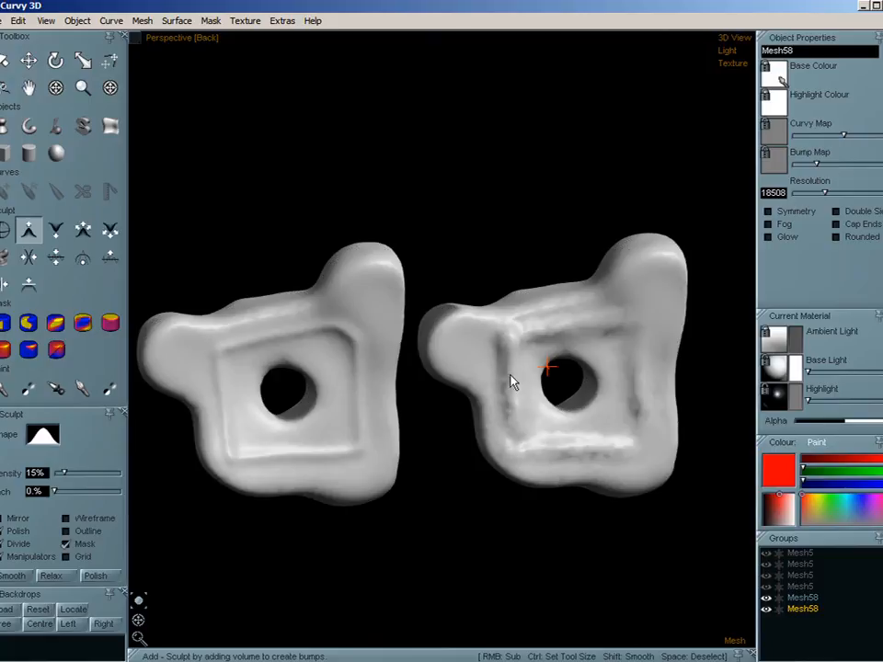
- With Divide turned off, sculpt a stroke along the upper edge of the left-hand adaptive subdivision mesh using Add, and inspect it in wireframe and solid display
key("w")
key("w")
right_click(363, 312)
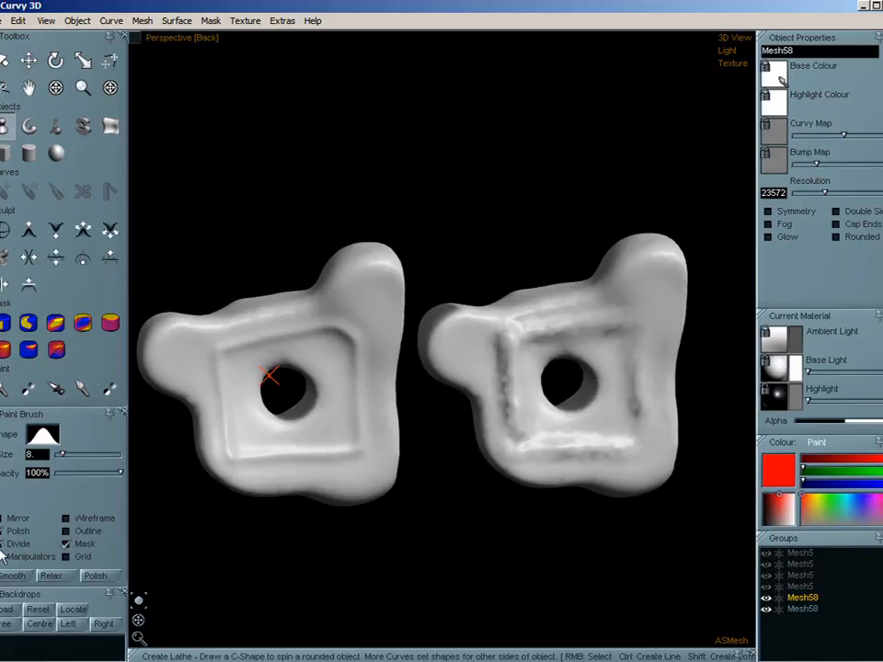
key("w")
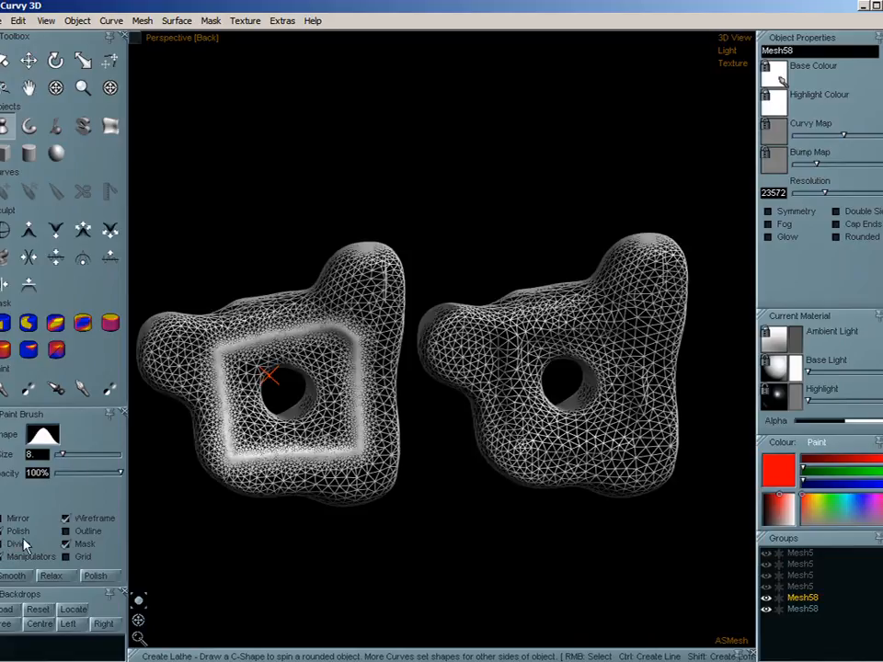
left_click(28, 232)
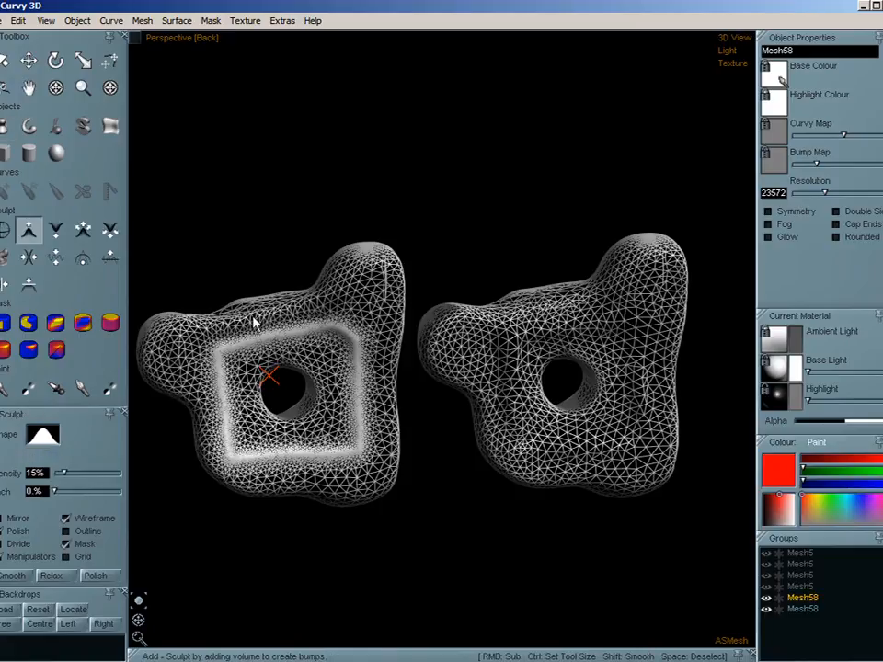
left_click_drag(206, 329, 335, 297)
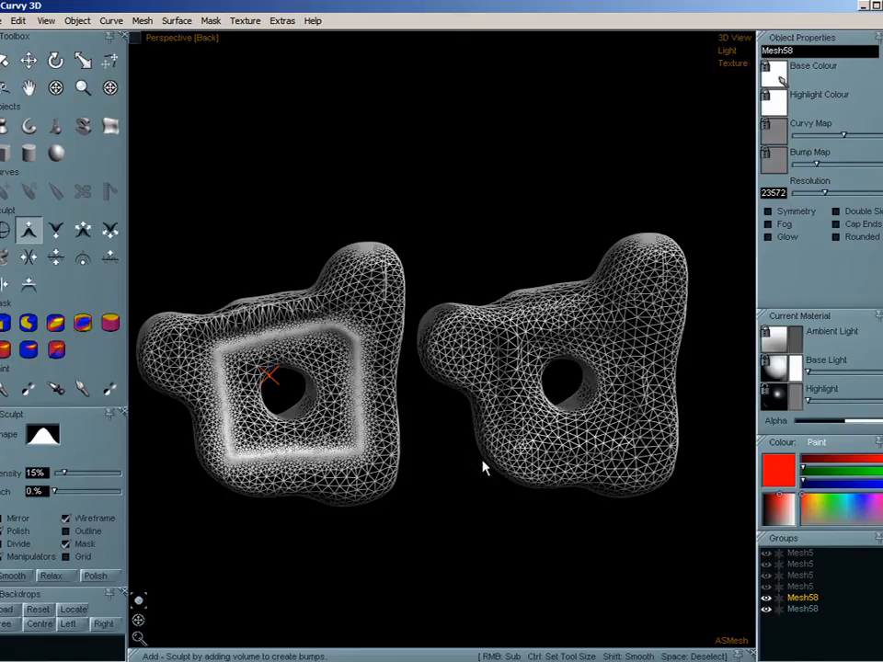
key("space")
key("w")
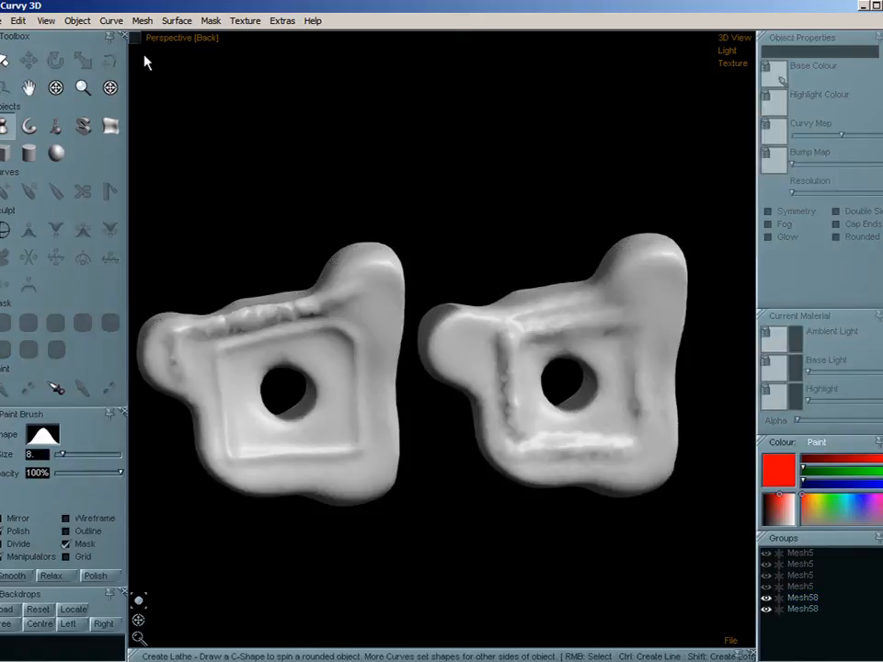
left_click(144, 22)
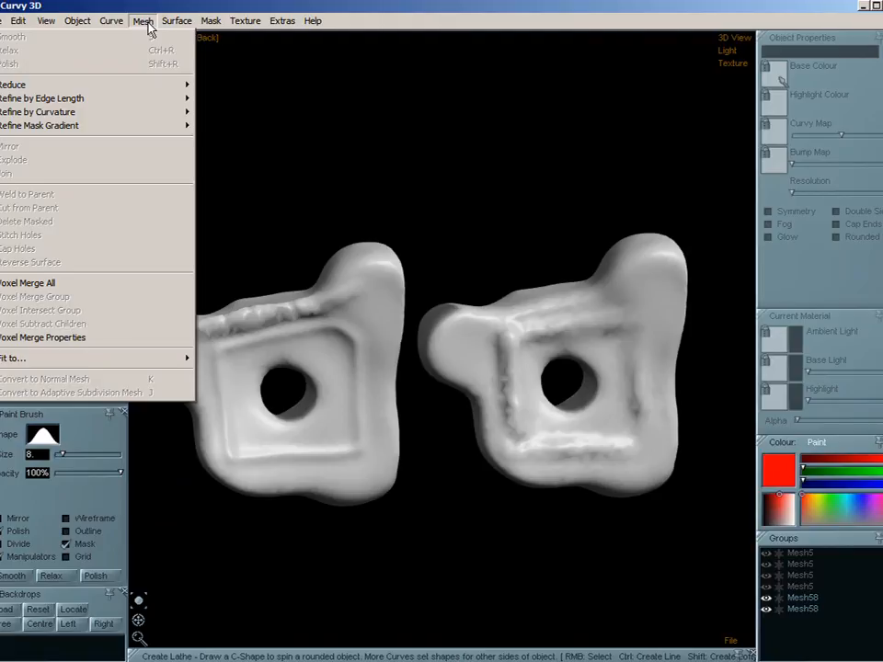
left_click(148, 15)
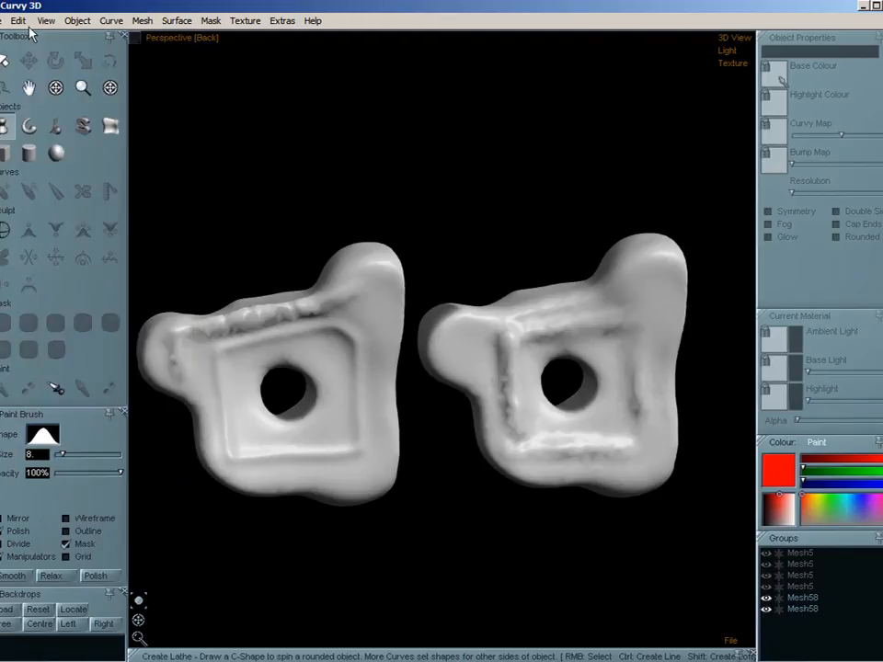